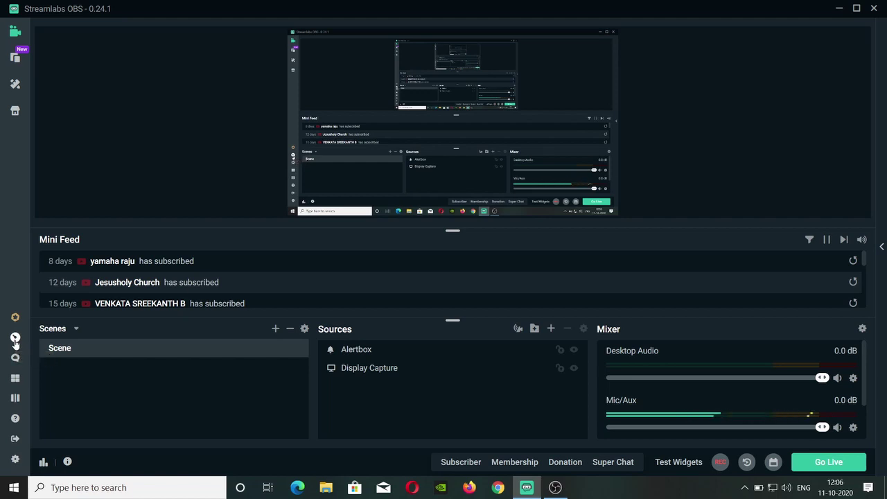
Open the Streamlabs web dashboard in the browser and examine the Analytics page's donation and subscriber charts.
left_click(15, 341)
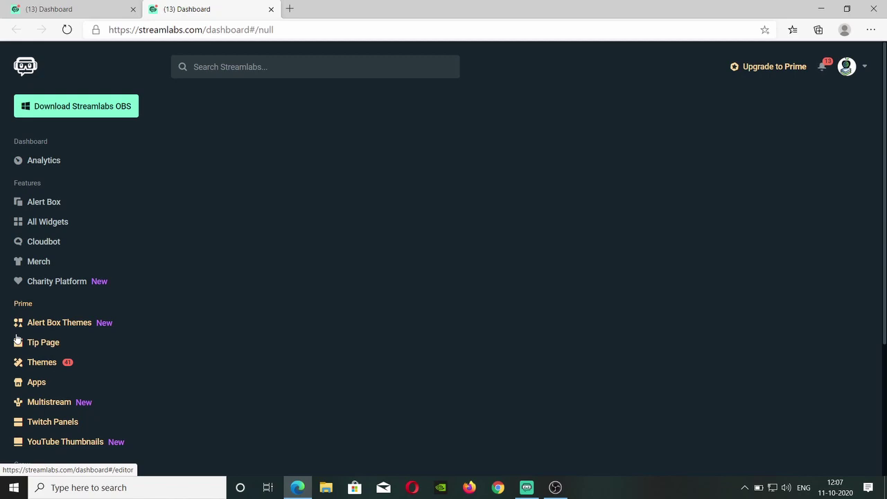
left_click(46, 162)
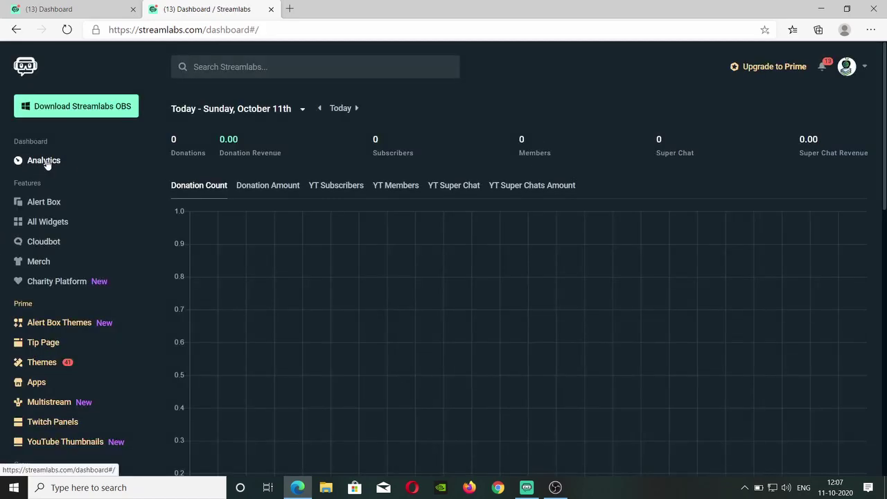
scroll(391, 409, "down", 2)
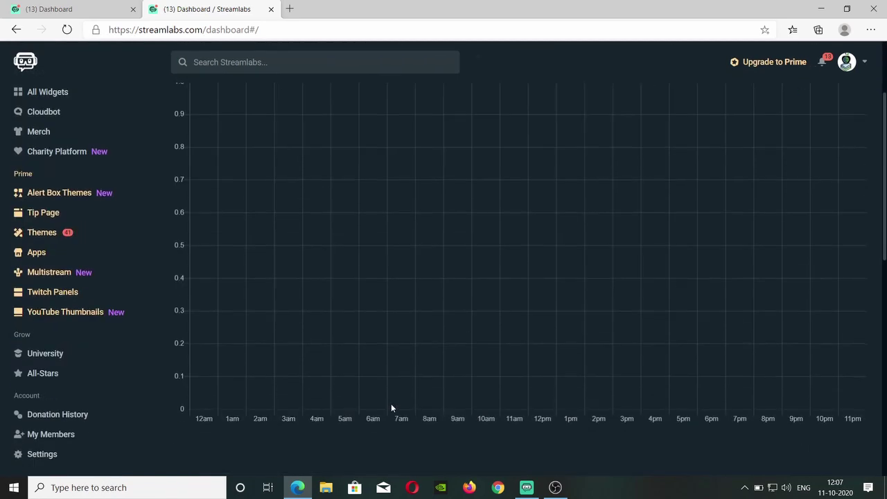
scroll(391, 408, "up", 1)
scroll(204, 122, "up", 1)
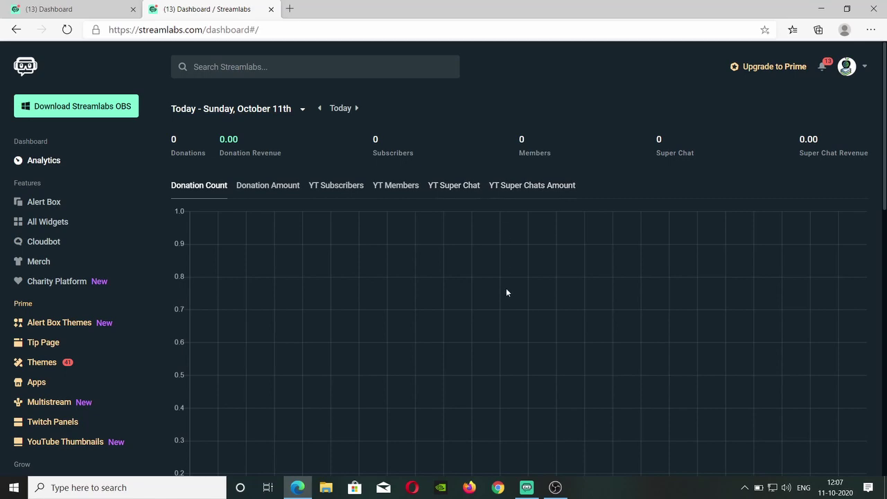
scroll(506, 291, "down", 3)
scroll(506, 290, "down", 1)
scroll(506, 289, "up", 4)
Open the Alert Box page and review its themes, alert types, test alerts and general settings.
left_click(46, 203)
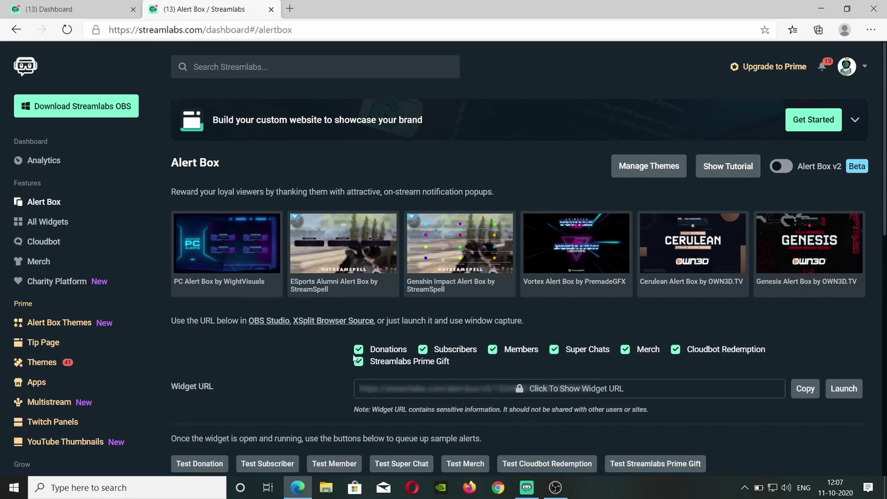
scroll(406, 398, "down", 2)
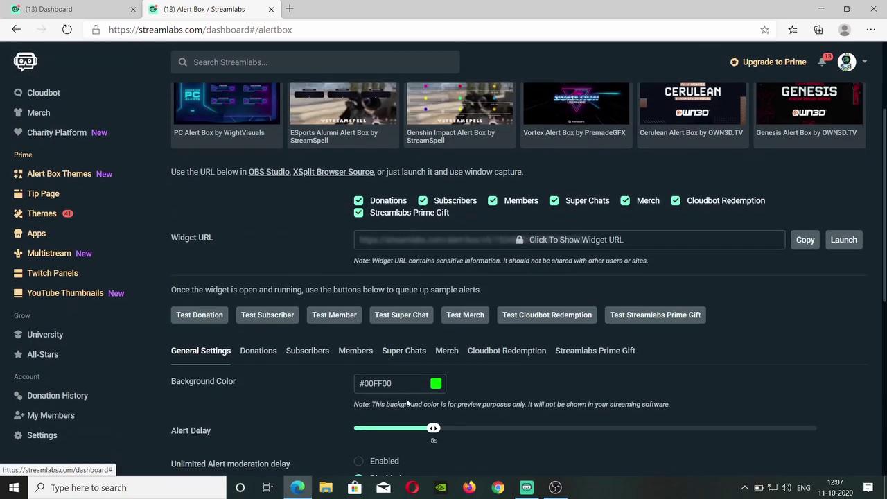
scroll(406, 399, "down", 1)
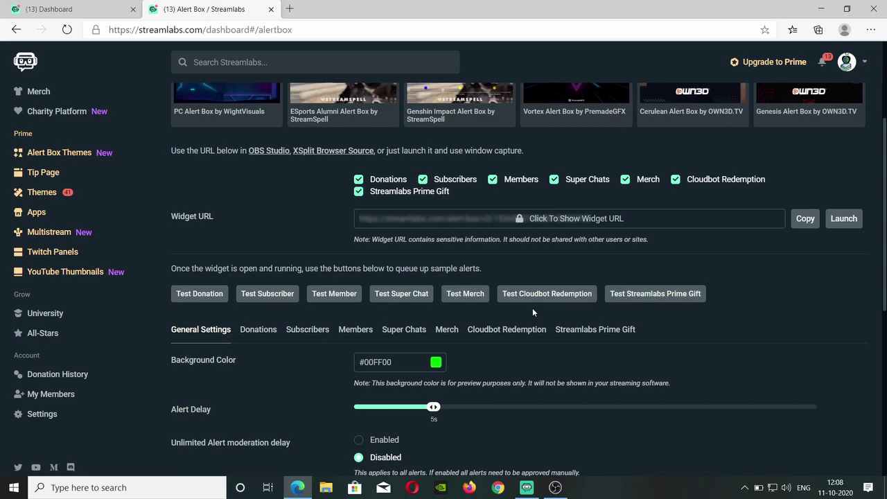
scroll(533, 312, "down", 2)
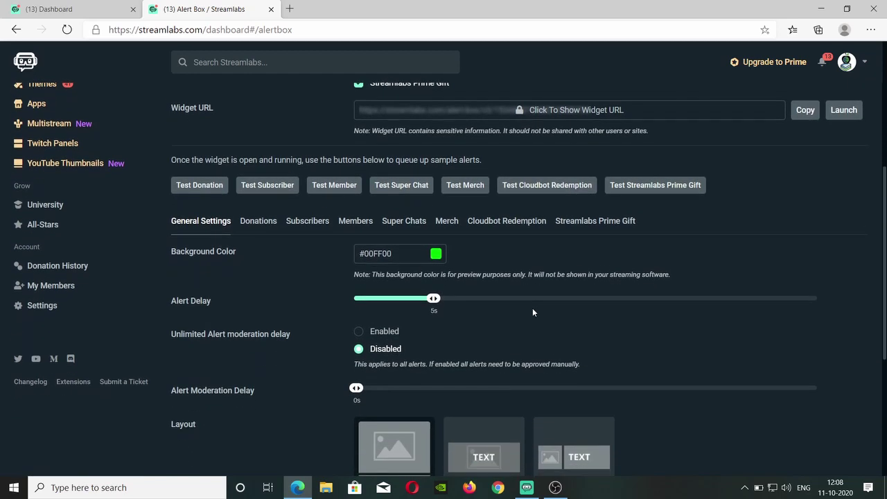
scroll(533, 308, "down", 1)
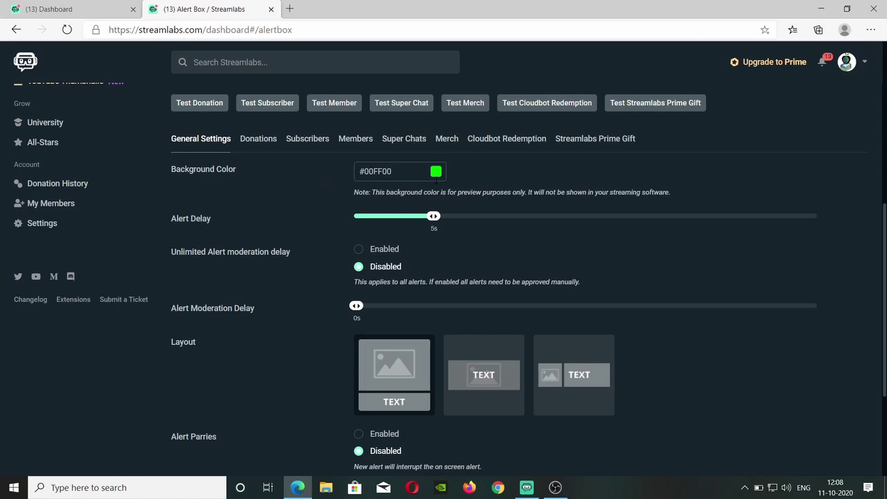
scroll(738, 262, "up", 4)
scroll(739, 263, "down", 1)
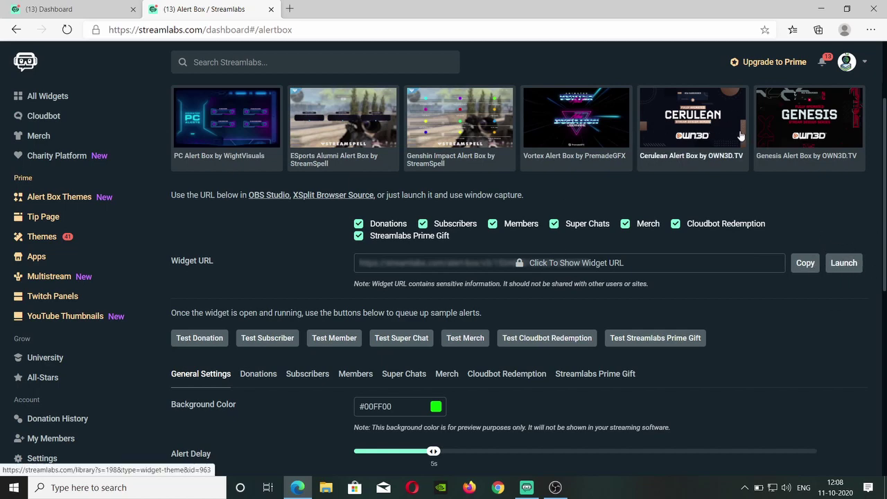
Launch the Alert Box widget window, send a test Streamlabs Prime Gift alert to it, and close the widget window.
left_click(844, 266)
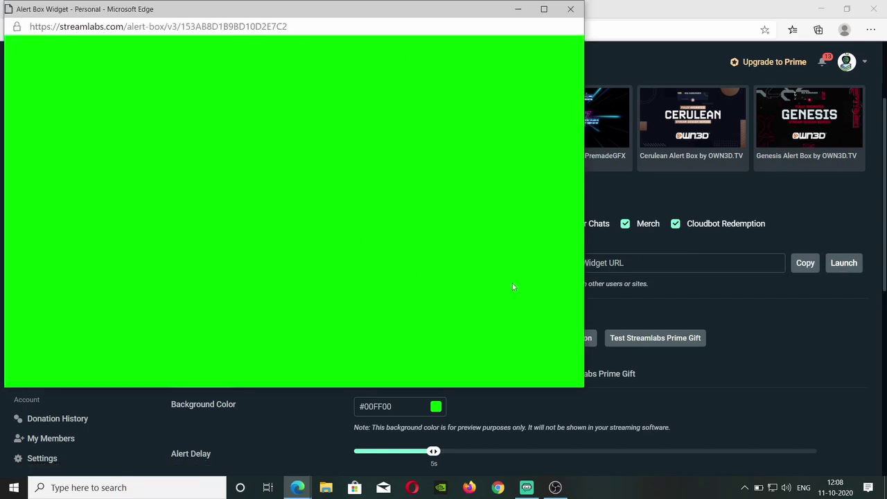
left_click(650, 339)
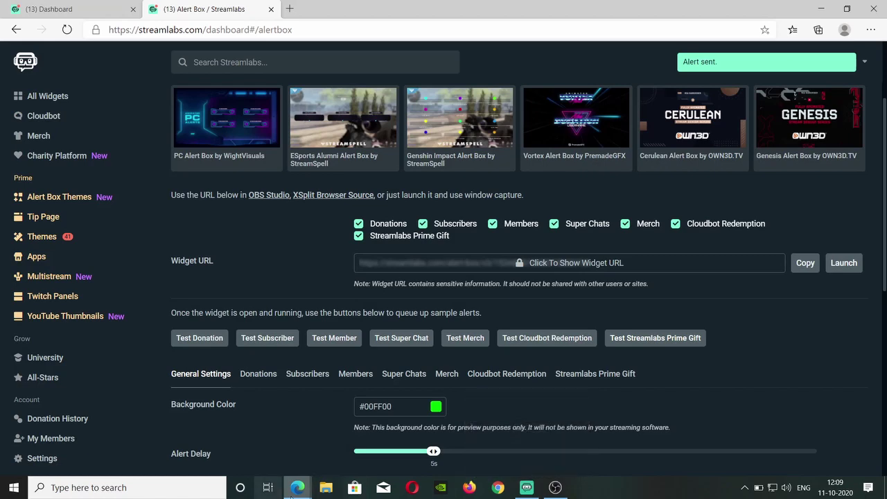
mouse_move(294, 487)
left_click(344, 435)
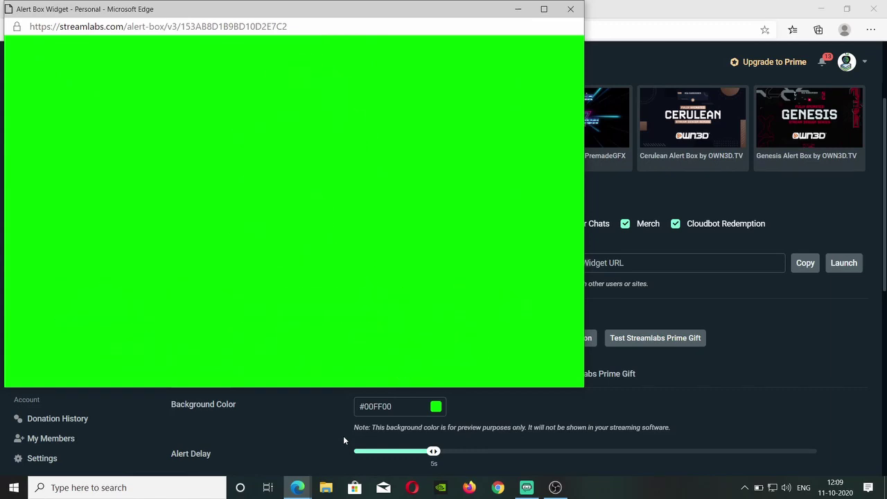
left_click(571, 10)
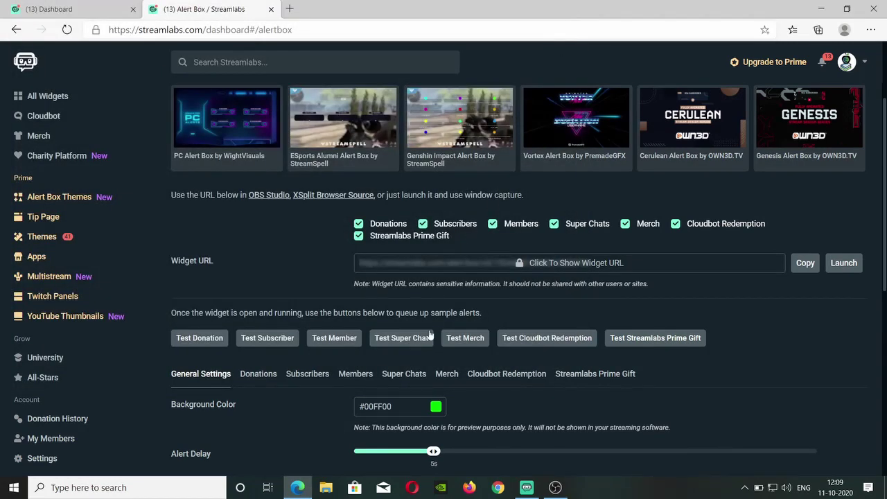
Try enabling the unlimited alert moderation delay in the general settings, and set it back to Disabled.
scroll(430, 336, "down", 2)
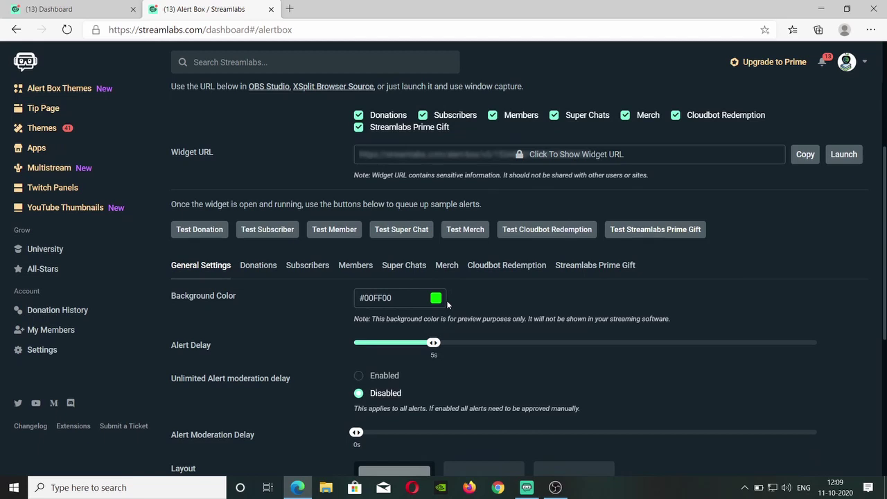
scroll(447, 302, "down", 1)
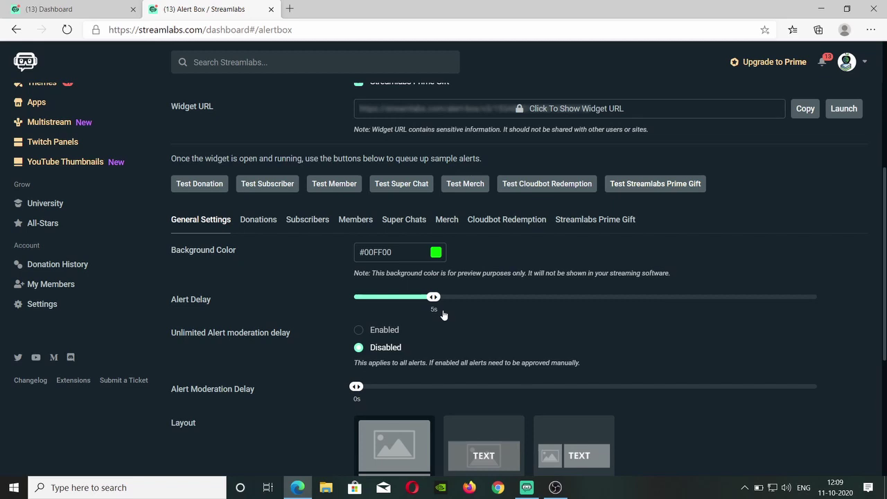
scroll(444, 315, "down", 1)
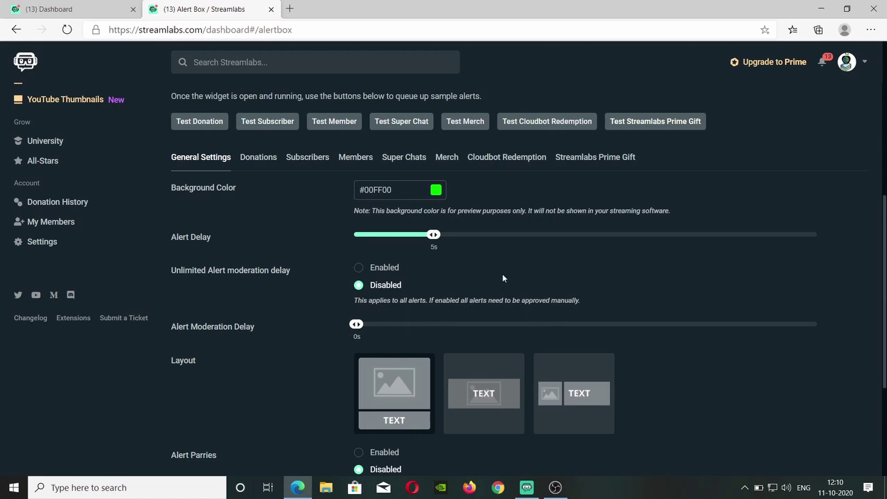
left_click(359, 268)
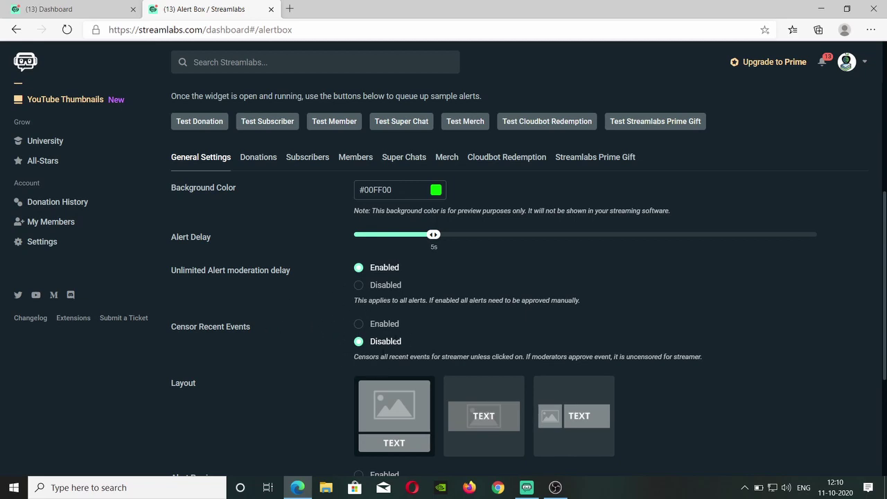
left_click(360, 285)
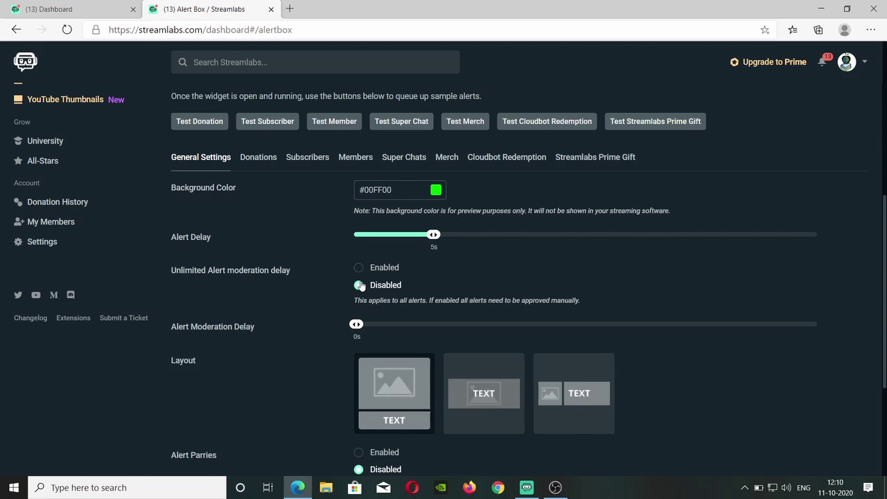
Try the text-over-image and side-by-side layouts in the general settings, and return to the image-above-text layout.
scroll(246, 425, "down", 2)
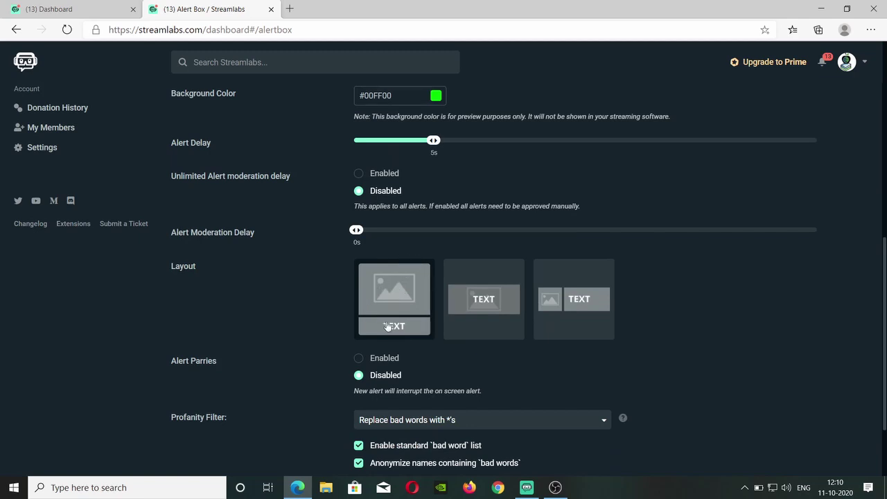
left_click(478, 299)
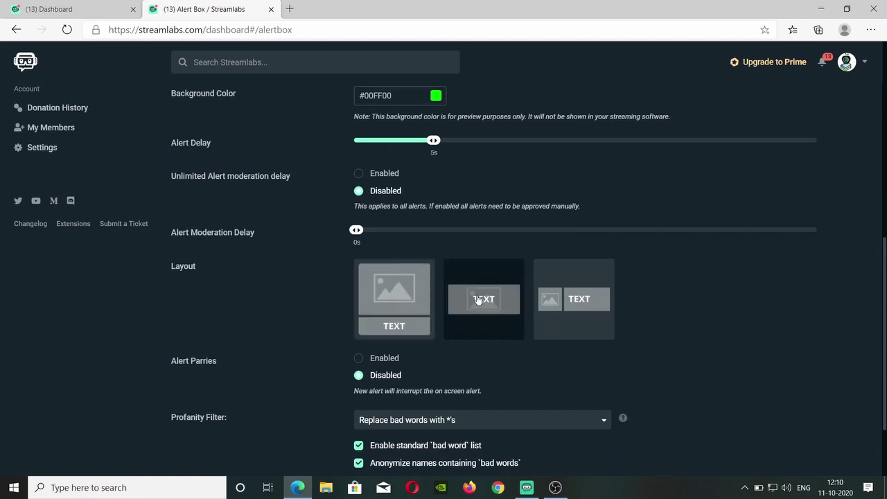
left_click(566, 284)
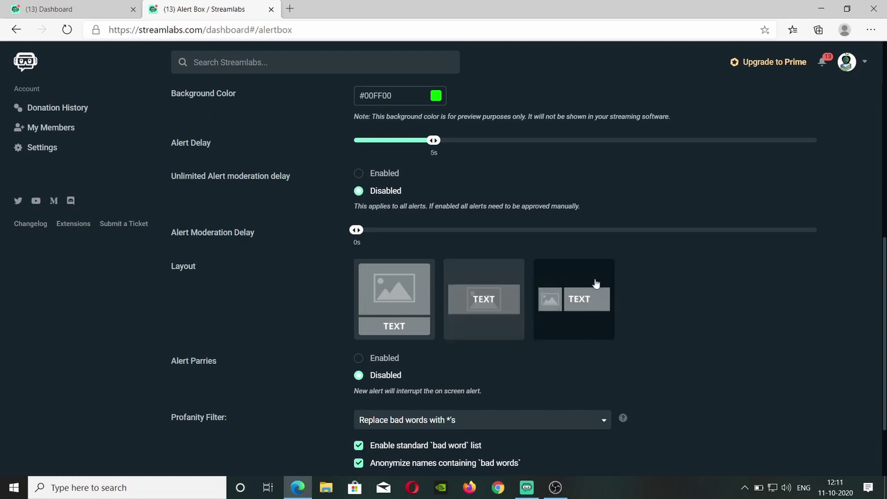
left_click(408, 303)
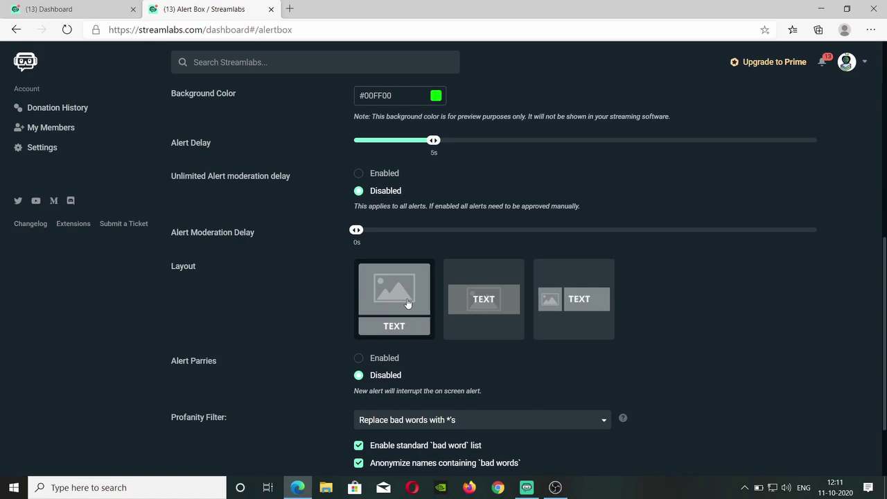
Check the profanity filter choices and the custom bad words field, keep Replace bad words with *'s, and save the general alert settings.
scroll(408, 303, "down", 2)
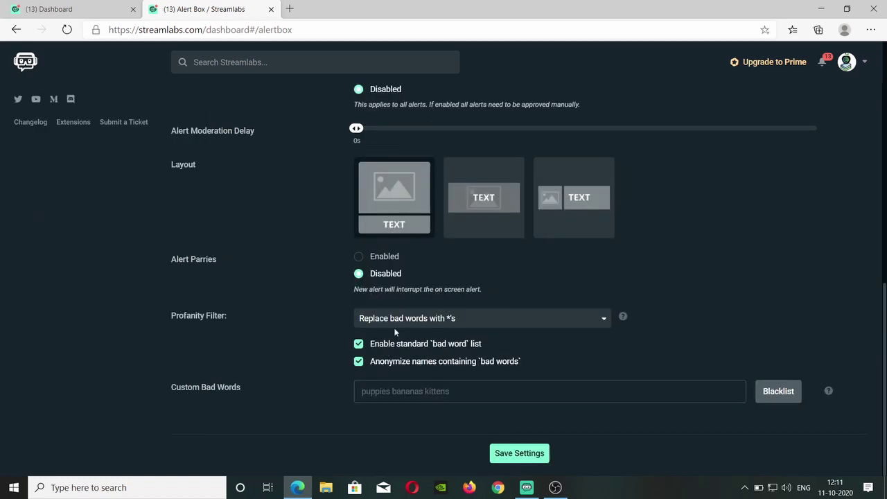
left_click(443, 321)
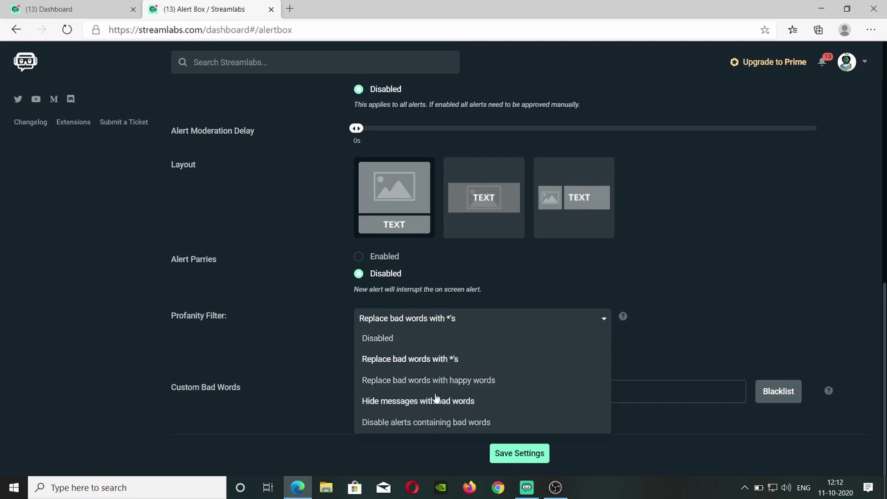
left_click(300, 344)
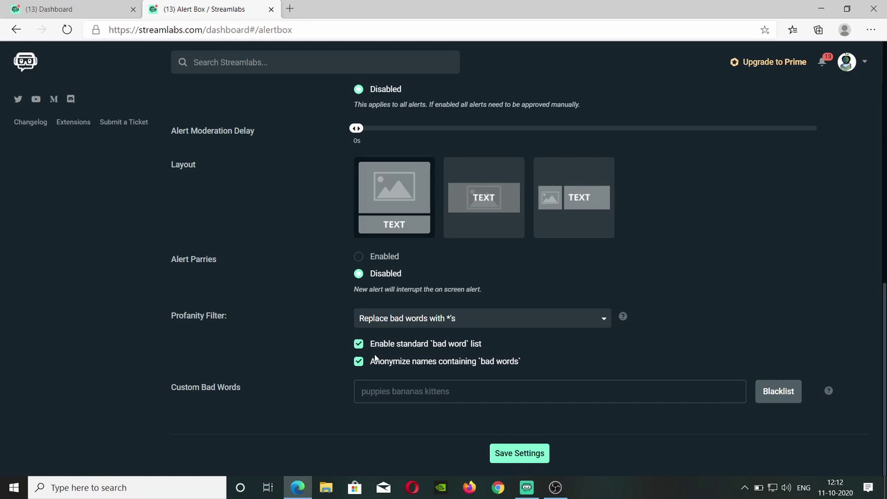
left_click(404, 386)
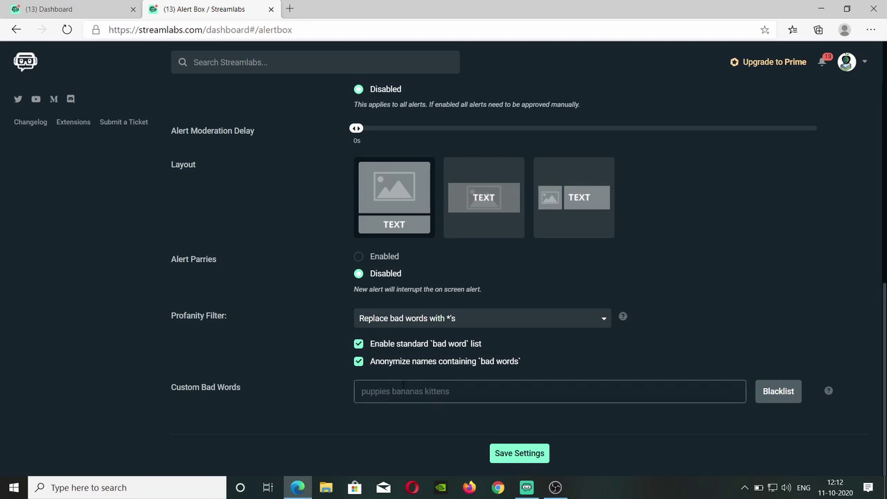
left_click(402, 400)
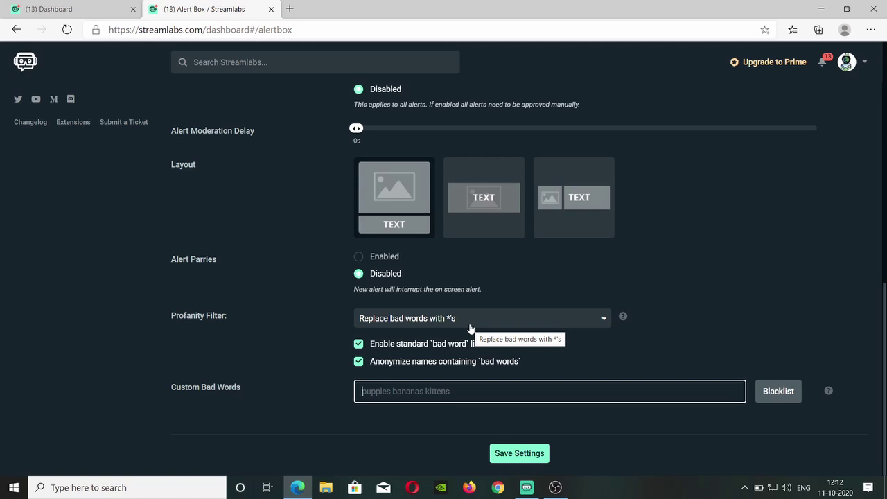
left_click(510, 456)
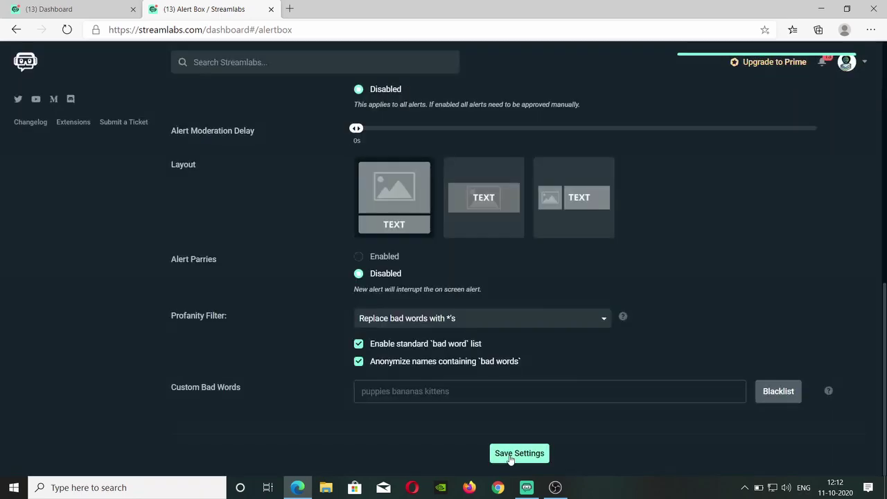
Open the alert settings for Subscribers and set their layout to image above text.
scroll(532, 217, "up", 4)
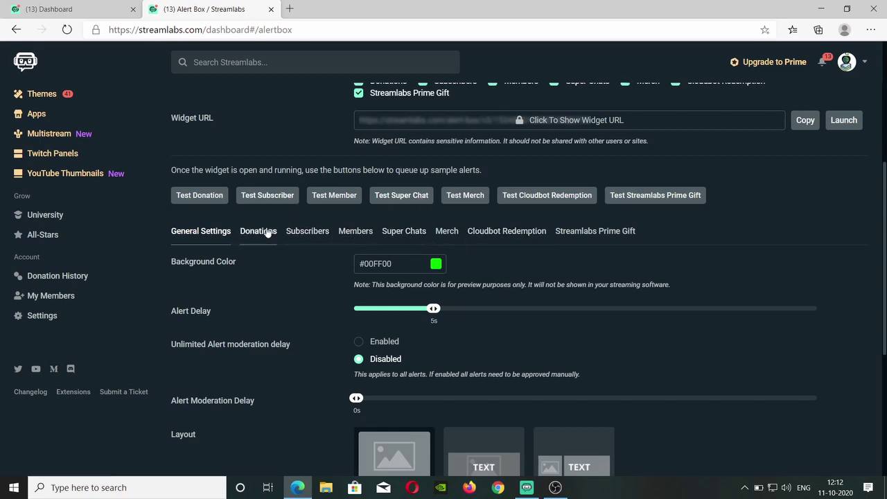
left_click(308, 233)
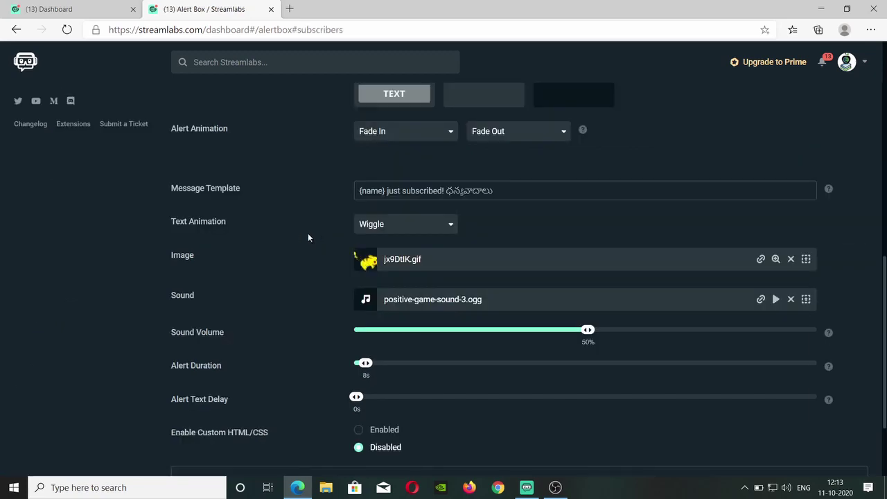
scroll(308, 237, "up", 4)
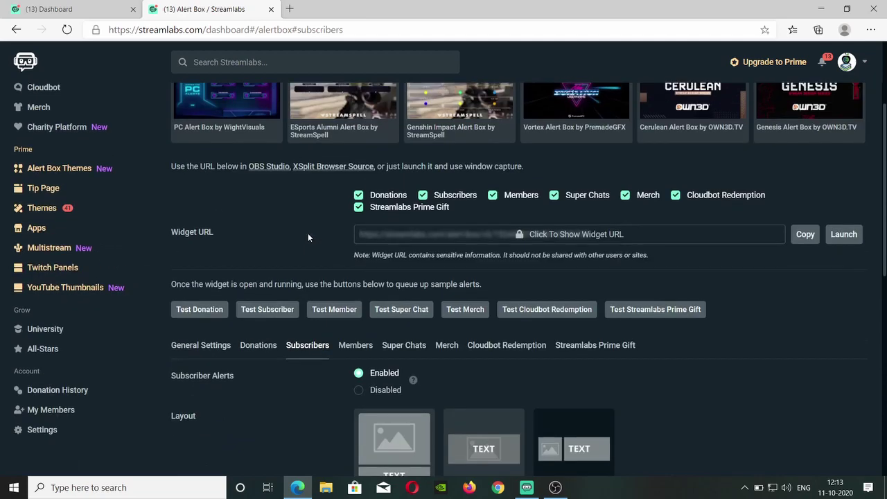
scroll(308, 237, "down", 2)
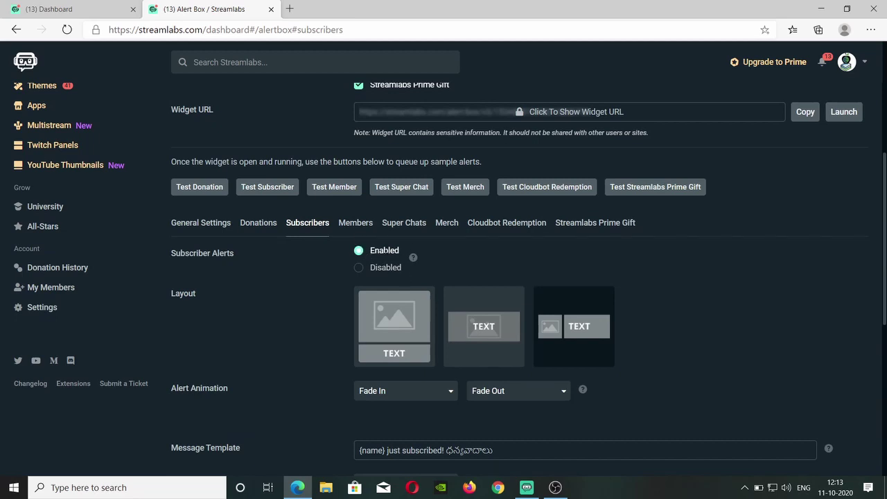
left_click(385, 338)
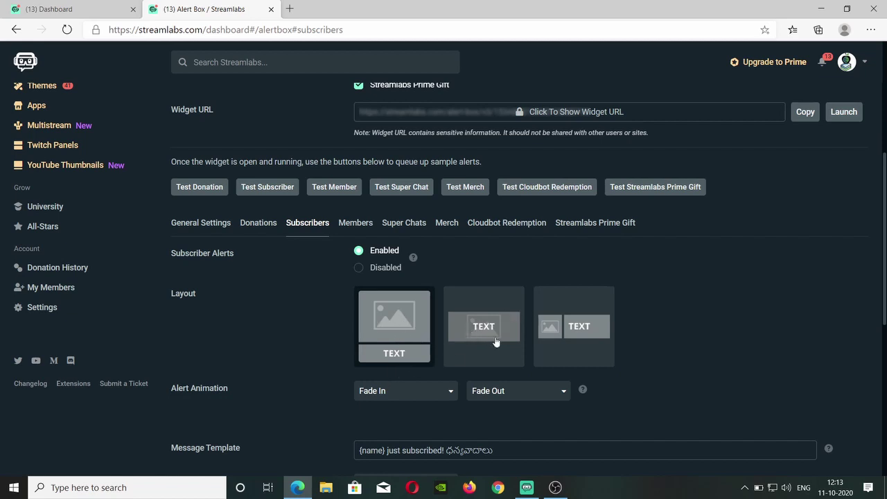
scroll(482, 322, "down", 1)
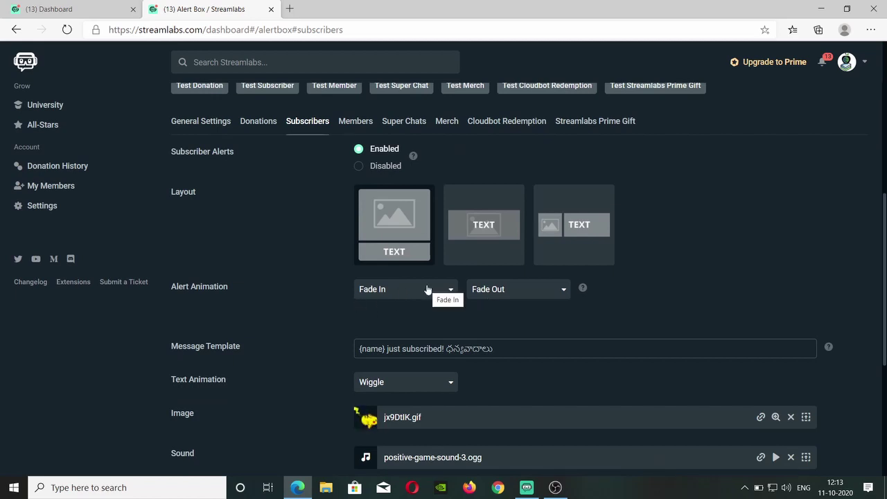
Set the subscriber alert's entrance animation to Fade In Down Big and its exit animation to Fade Out Down Big.
left_click(427, 290)
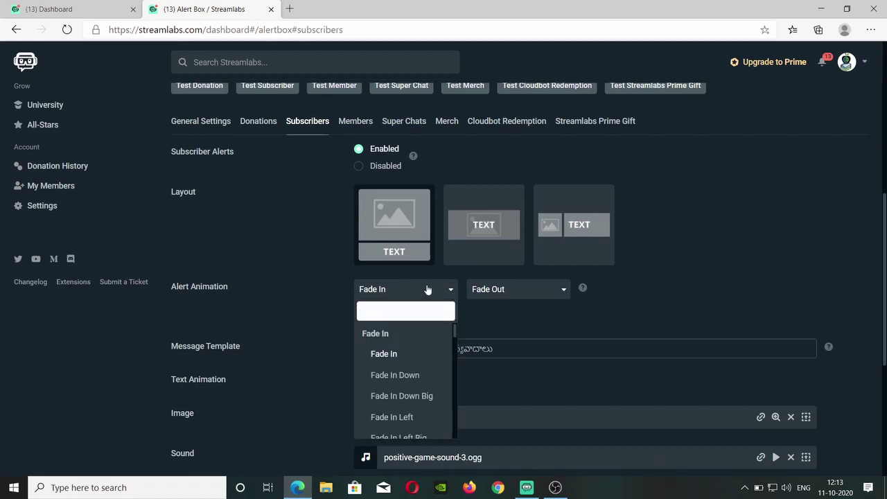
left_click(523, 304)
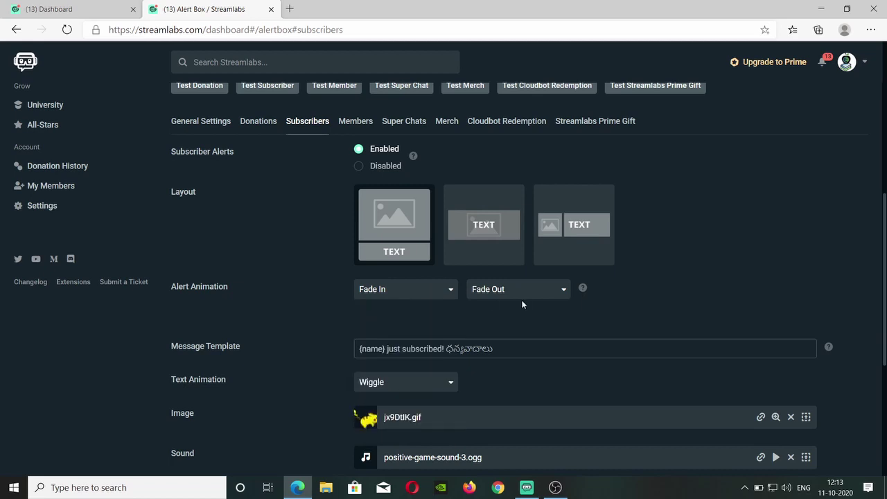
left_click(537, 291)
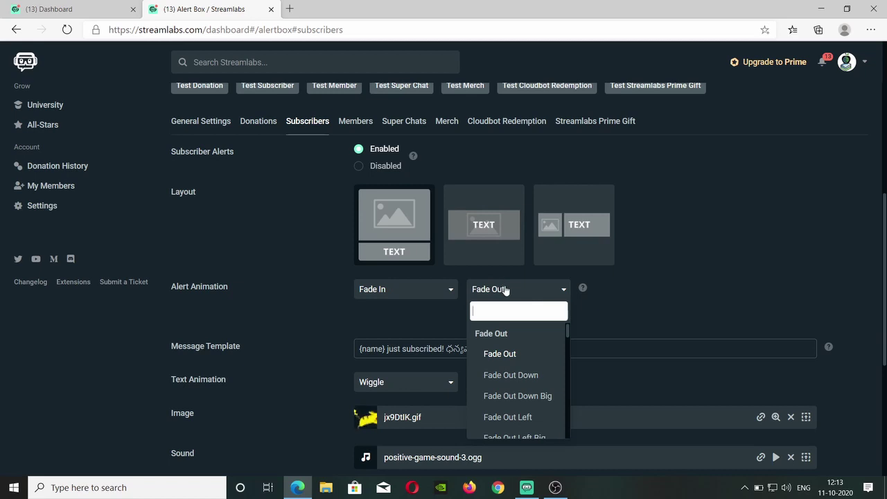
left_click(505, 291)
left_click(436, 292)
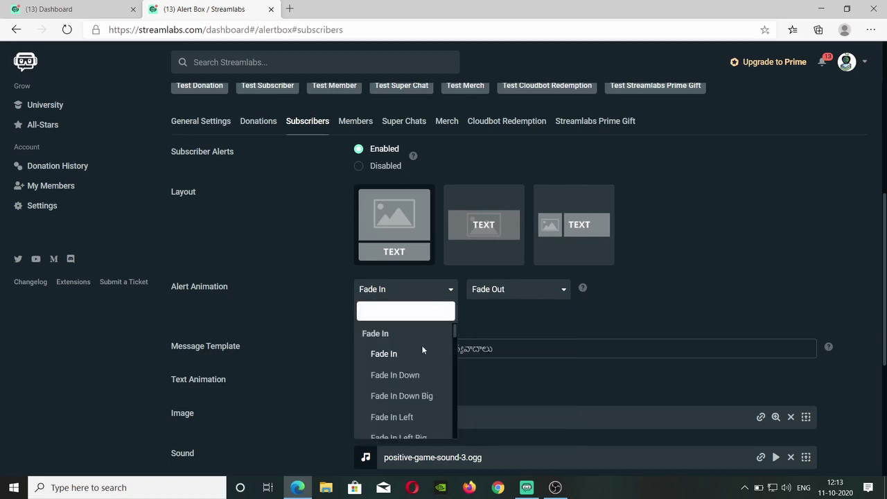
scroll(421, 380, "down", 1)
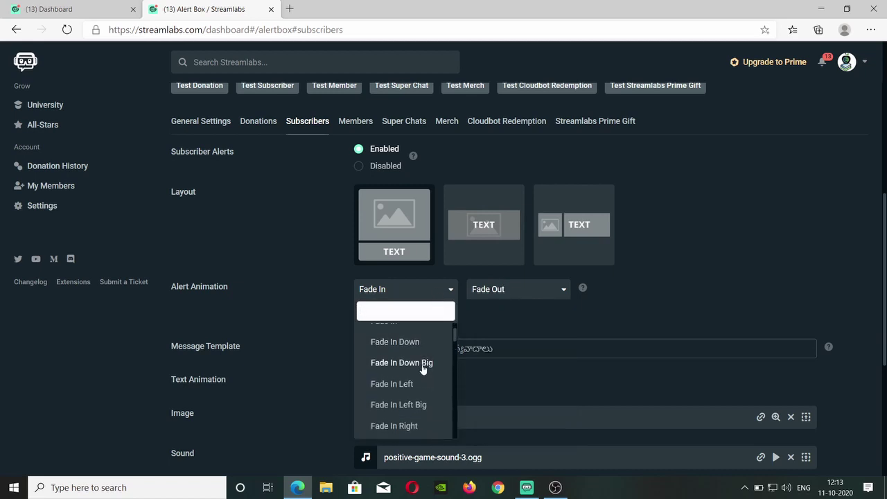
left_click(422, 364)
left_click(519, 294)
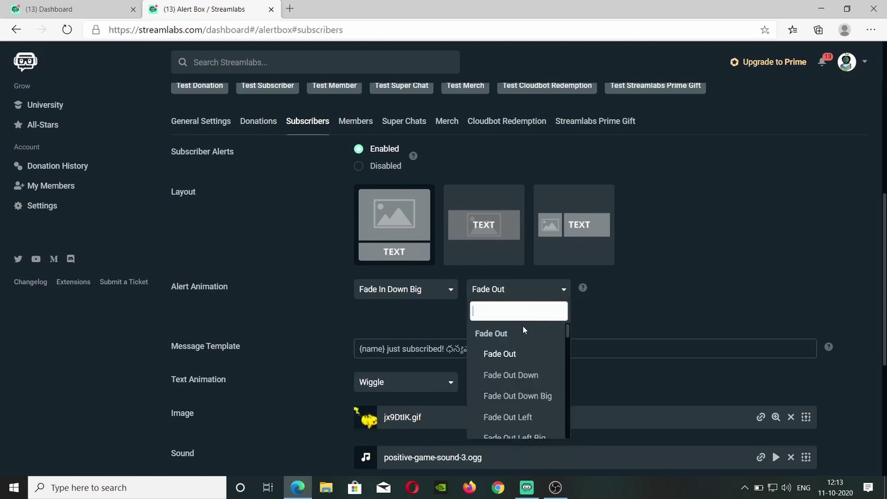
left_click(535, 396)
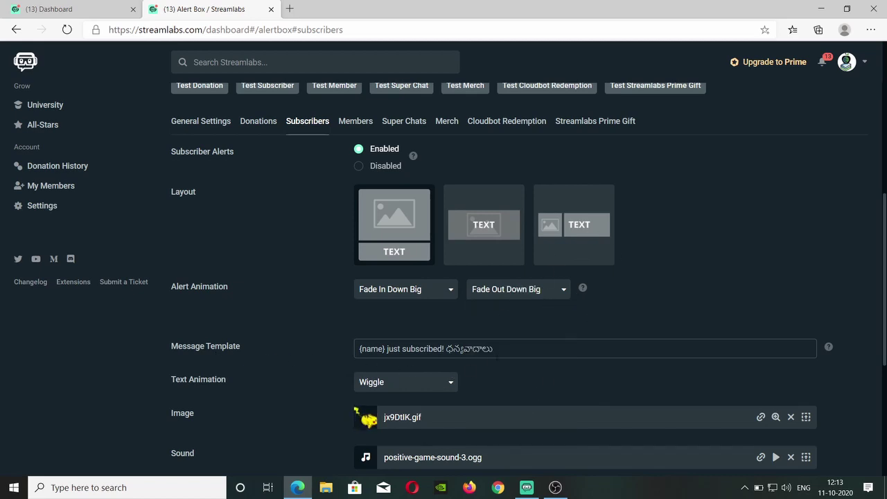
Review the subscriber message template, highlighting the wording that follows the name placeholder without editing it.
left_click(512, 355)
left_click(386, 349)
left_click_drag(384, 349, 436, 354)
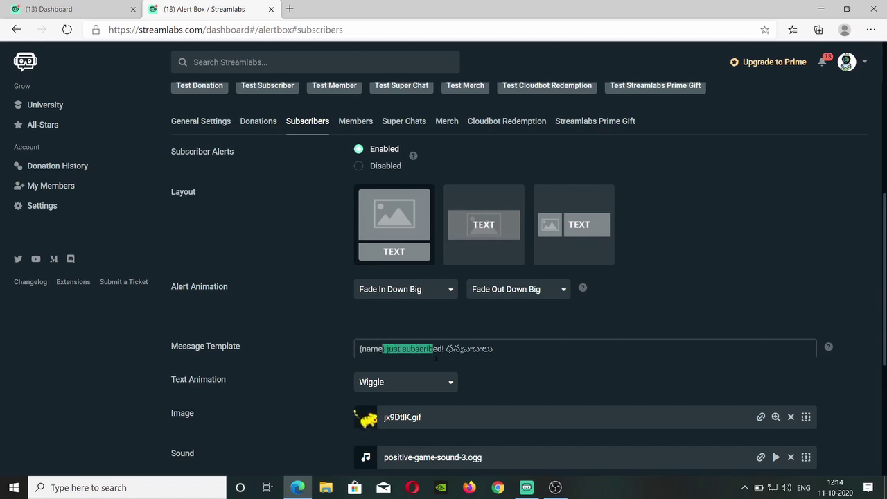
left_click(531, 355)
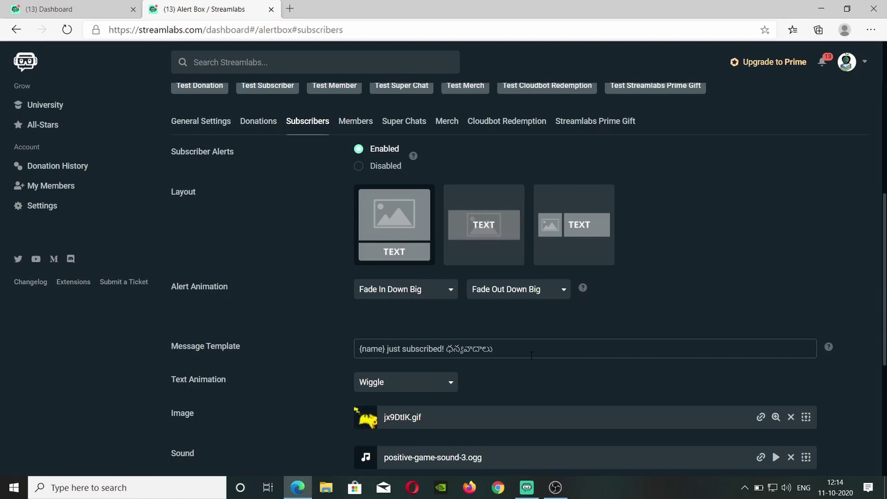
Preview the None and Bounce text animations for the subscriber alert, and set the text animation to Tada.
scroll(506, 350, "down", 1)
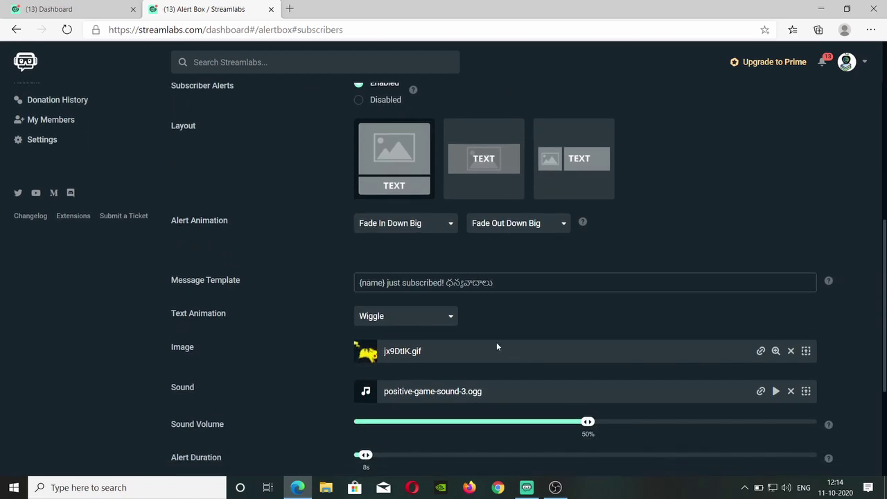
left_click(450, 316)
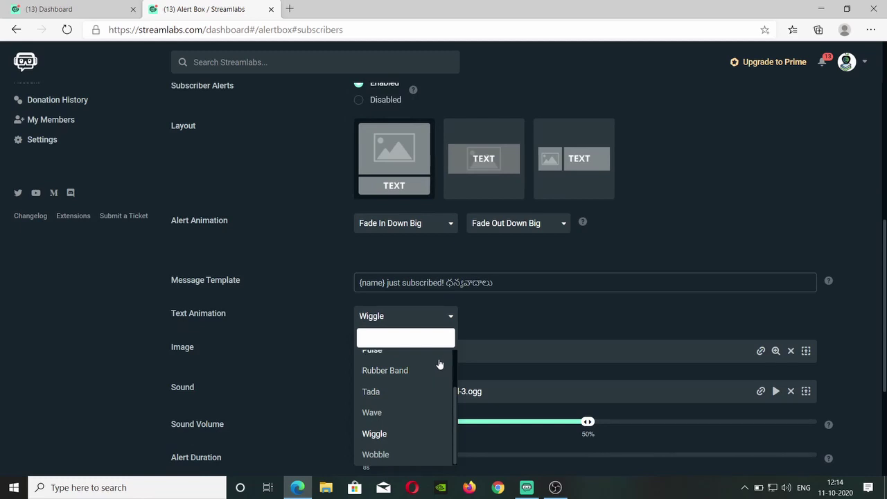
left_click(516, 334)
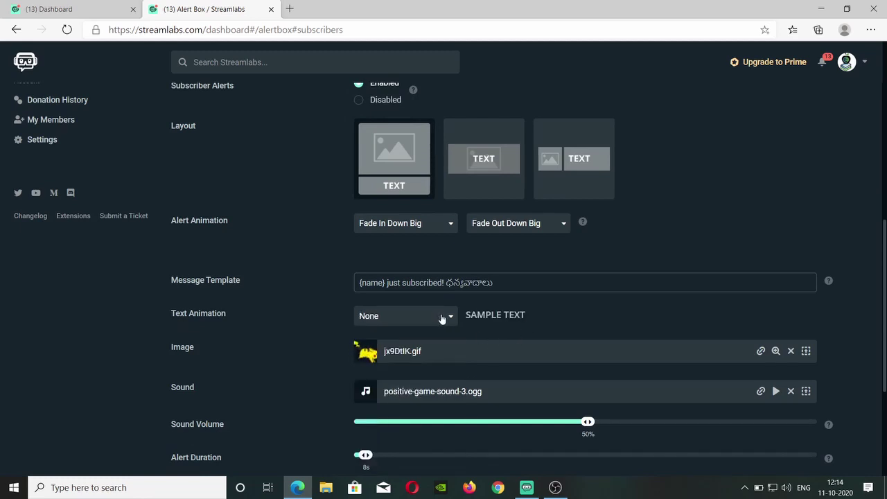
left_click(442, 318)
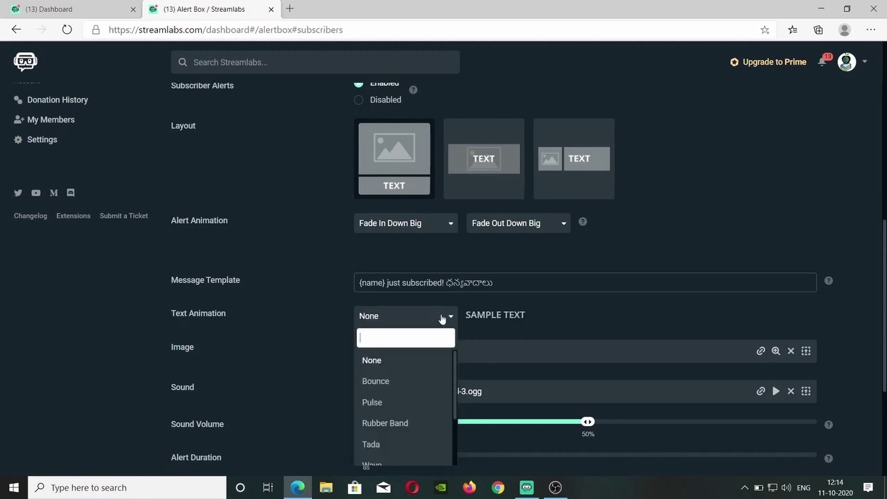
left_click(412, 382)
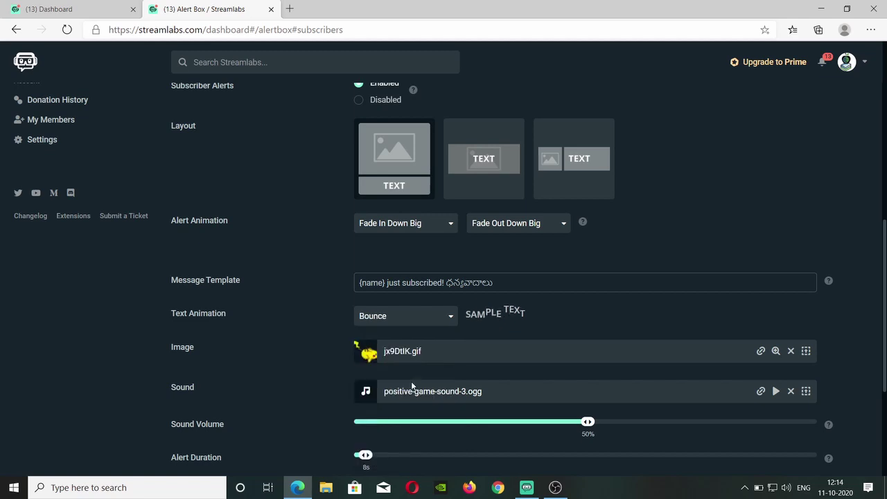
left_click(448, 319)
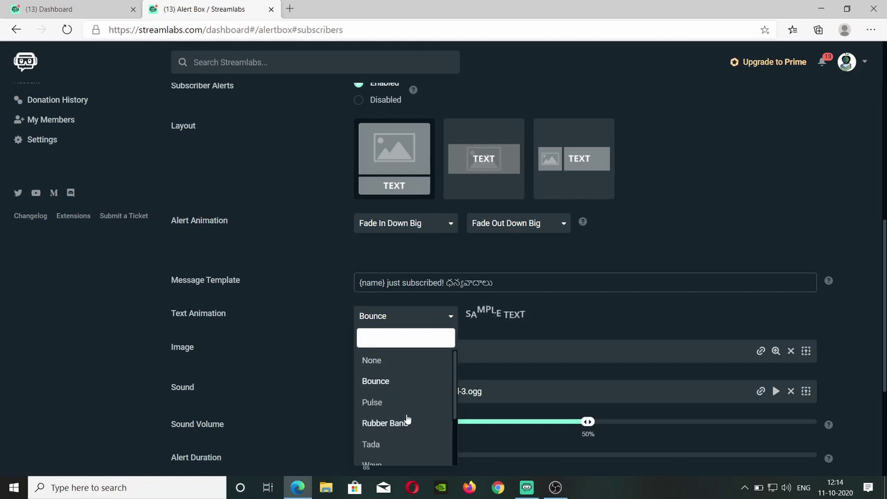
scroll(407, 419, "down", 2)
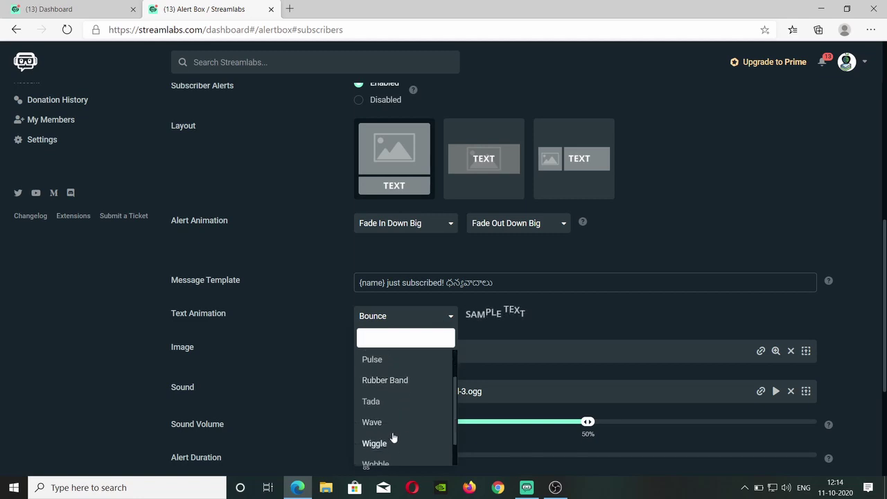
left_click(390, 442)
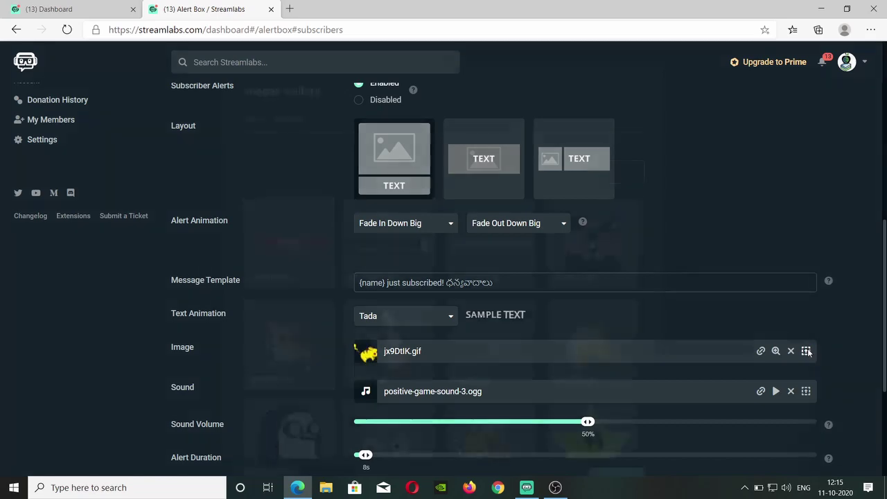
Open the image gallery for the subscriber alert and look through its stock images and the uploads section.
left_click(806, 351)
scroll(492, 295, "down", 6)
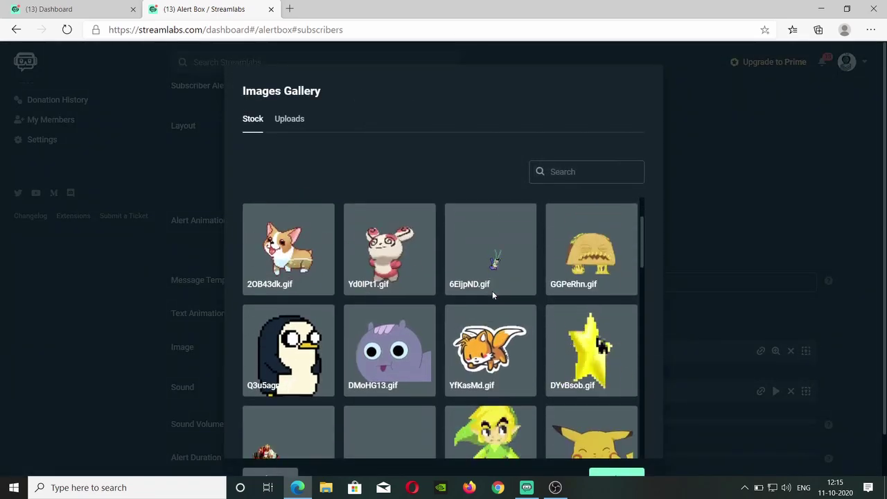
scroll(492, 295, "down", 12)
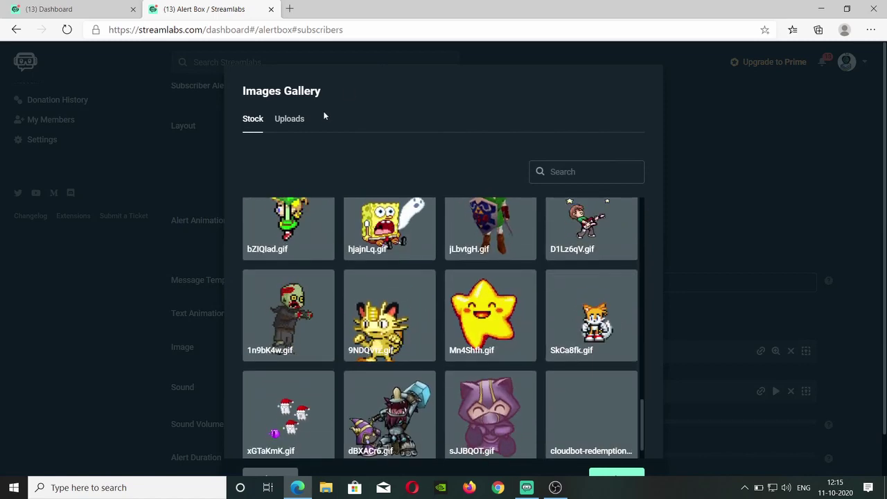
left_click(296, 119)
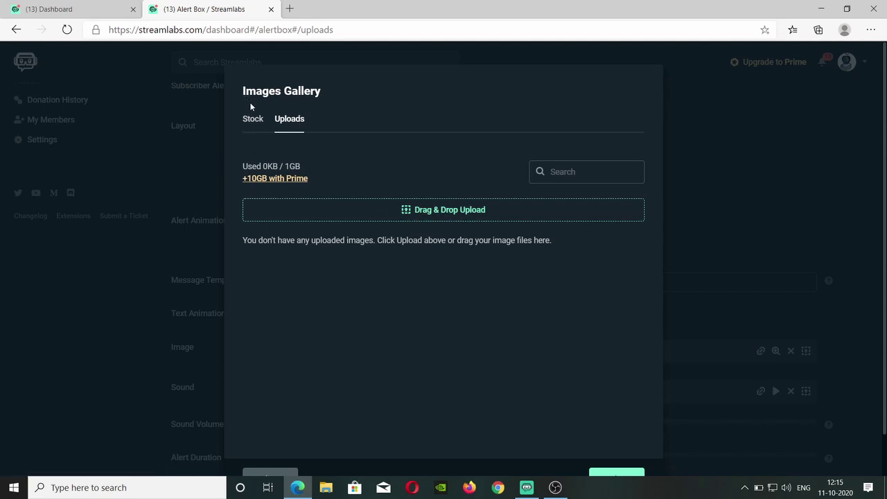
left_click(252, 119)
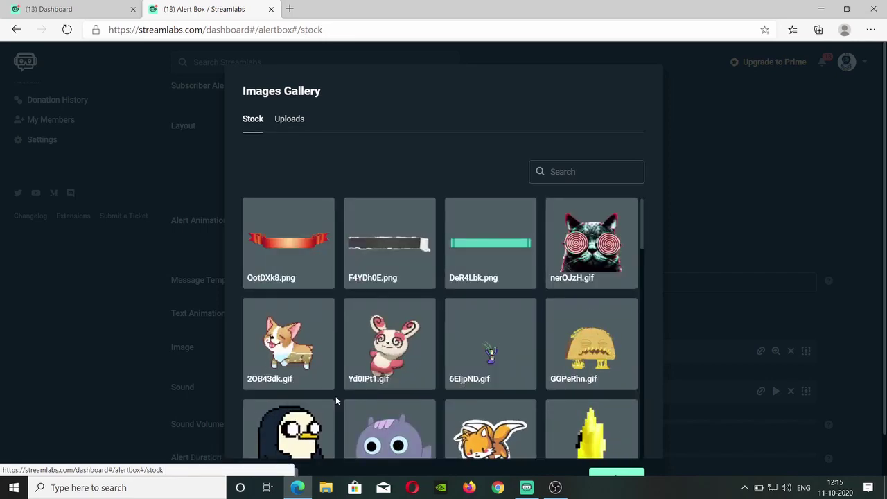
scroll(336, 396, "down", 3)
scroll(335, 395, "down", 15)
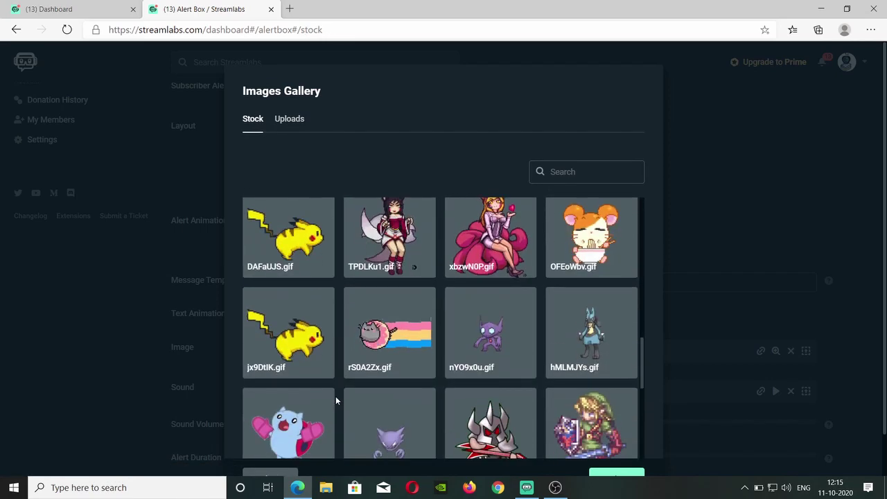
scroll(336, 396, "down", 3)
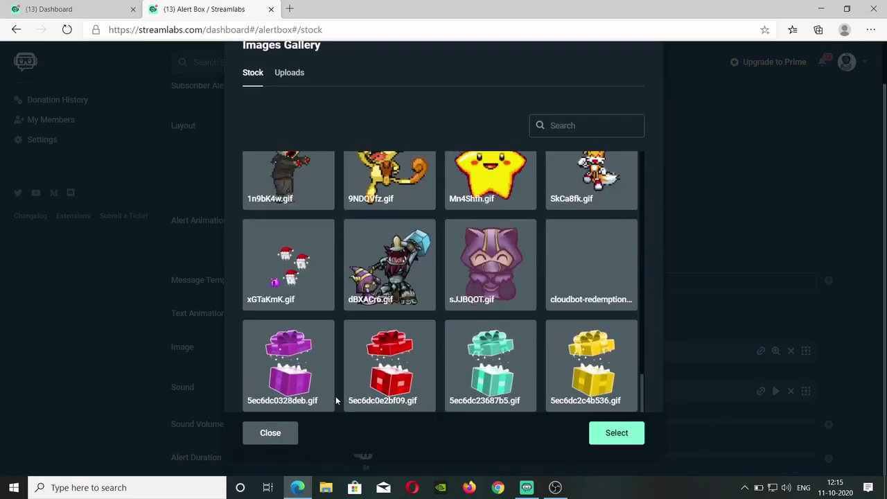
scroll(335, 395, "up", 10)
scroll(336, 395, "up", 6)
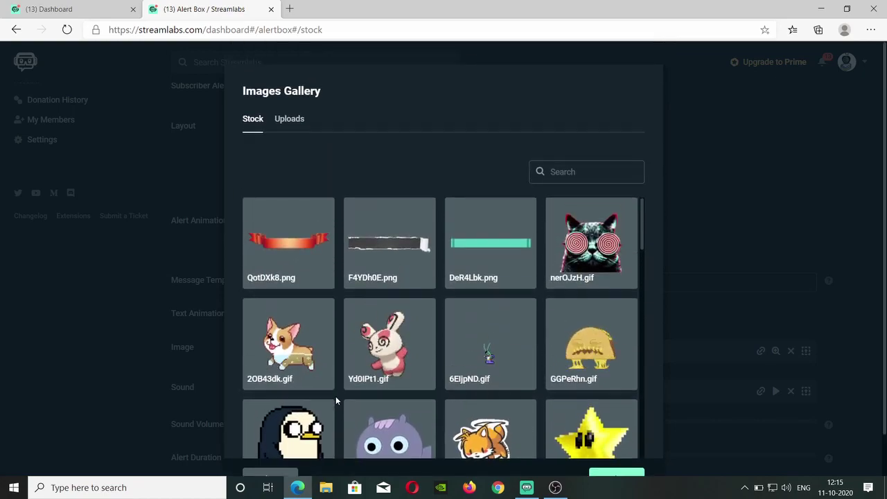
Choose the stock image DAFaUJS.gif as the subscriber alert's image.
left_click(391, 248)
scroll(391, 312, "down", 6)
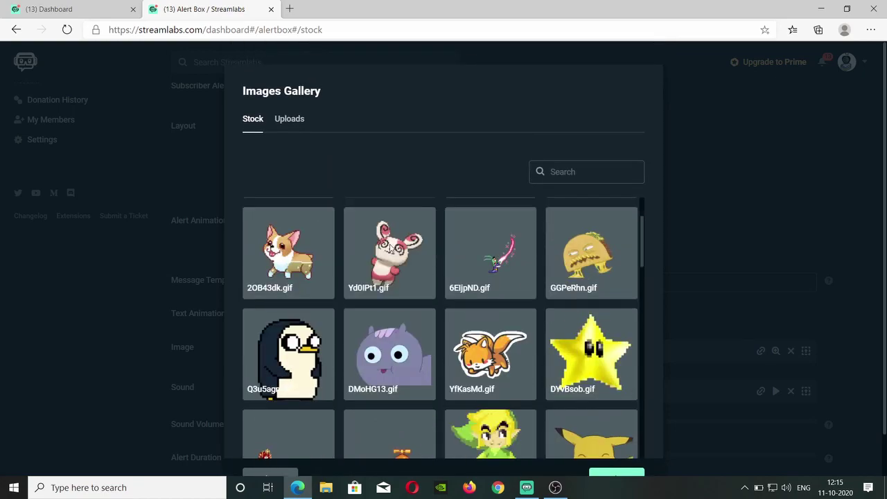
scroll(678, 444, "down", 1)
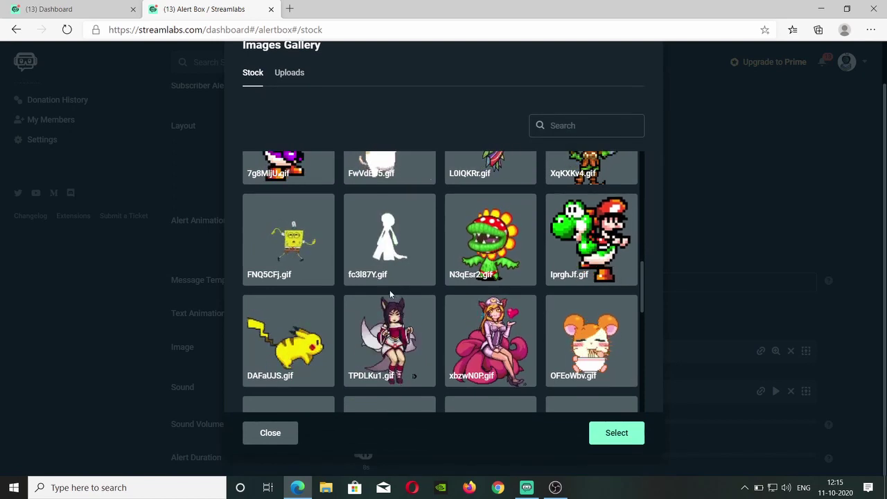
left_click(271, 355)
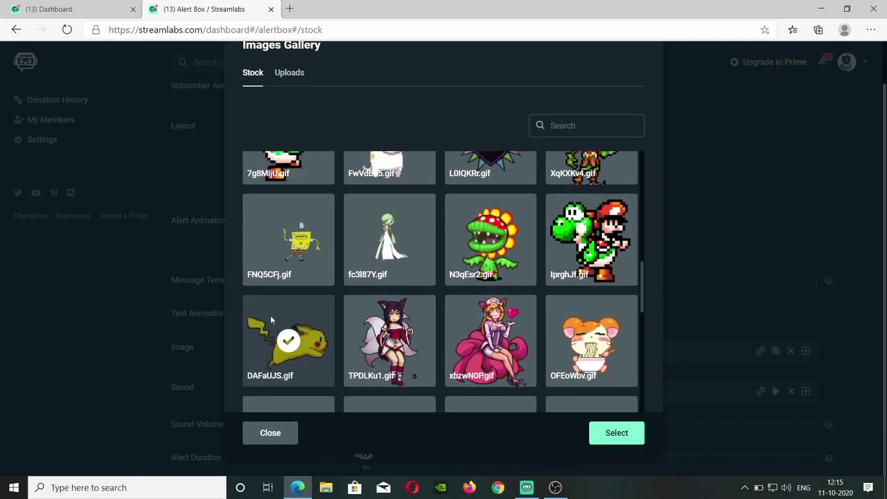
left_click(593, 433)
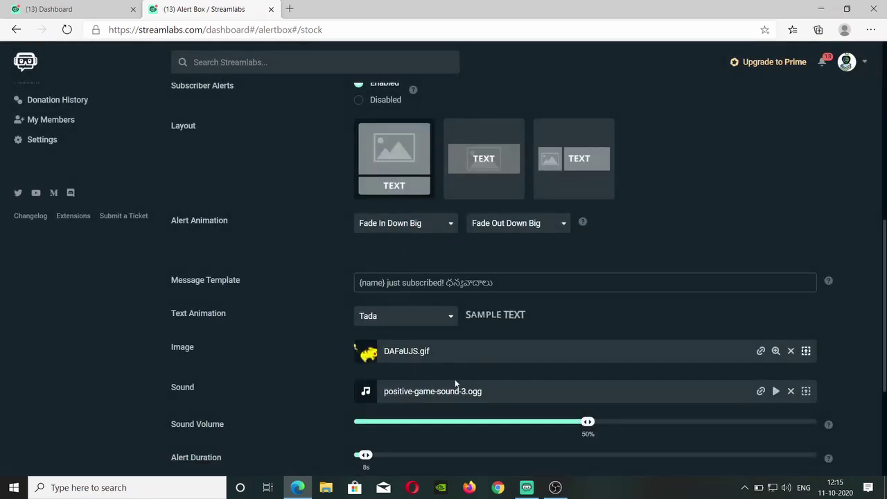
Look through the stock and uploads sections of the sound gallery, close it, and play the subscriber alert's current sound.
left_click(805, 391)
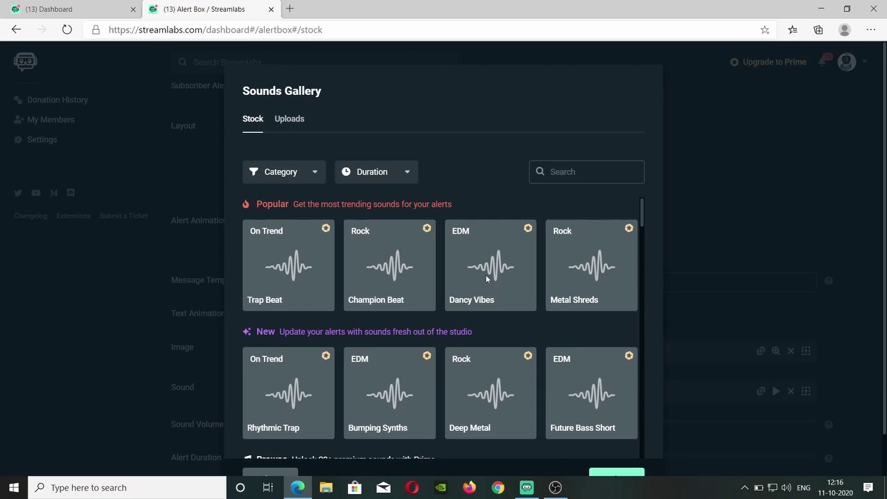
scroll(485, 275, "down", 10)
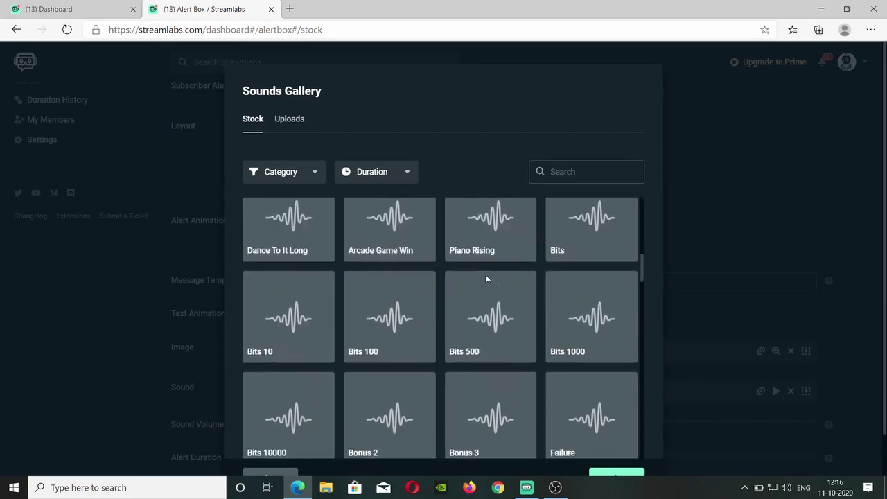
scroll(486, 276, "down", 10)
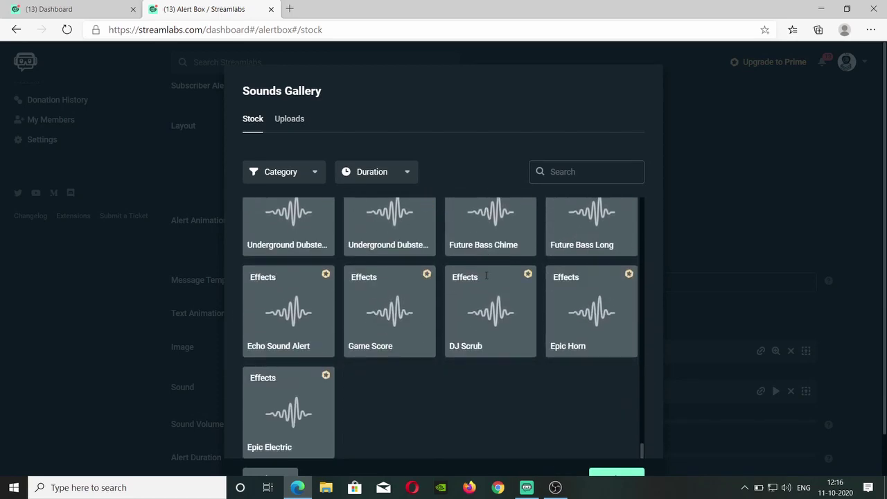
scroll(486, 276, "up", 20)
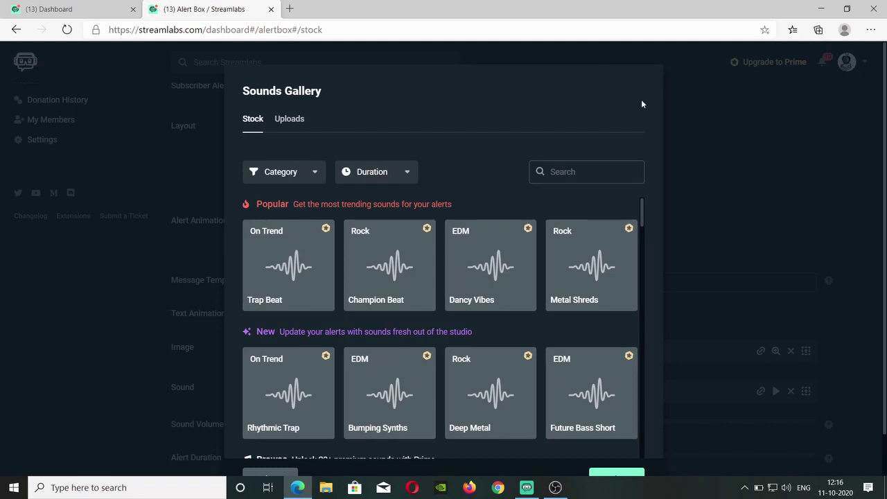
left_click(296, 127)
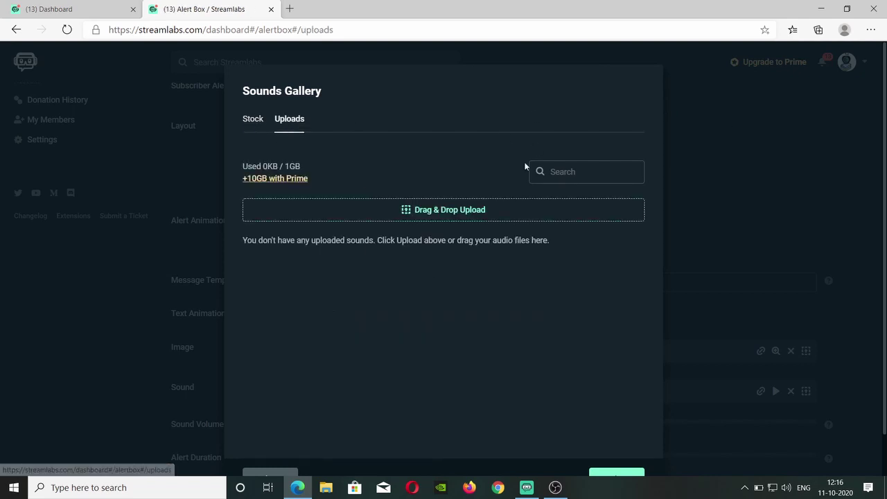
scroll(633, 345, "down", 1)
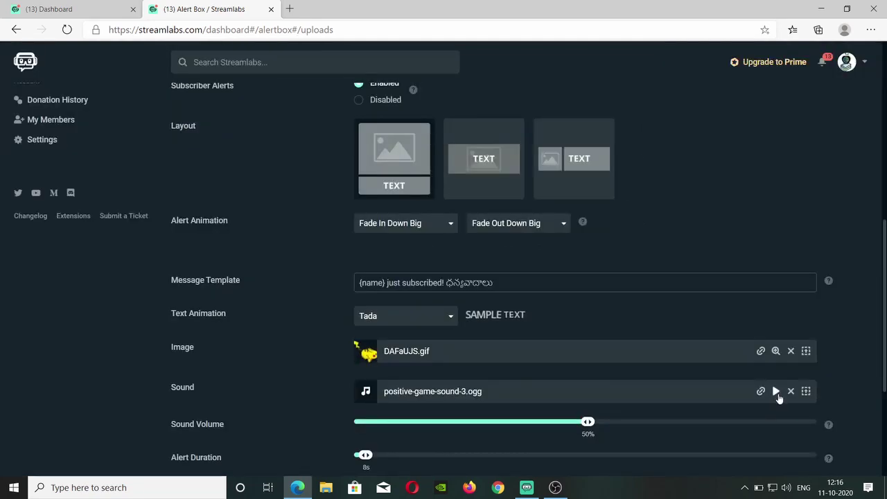
left_click(777, 392)
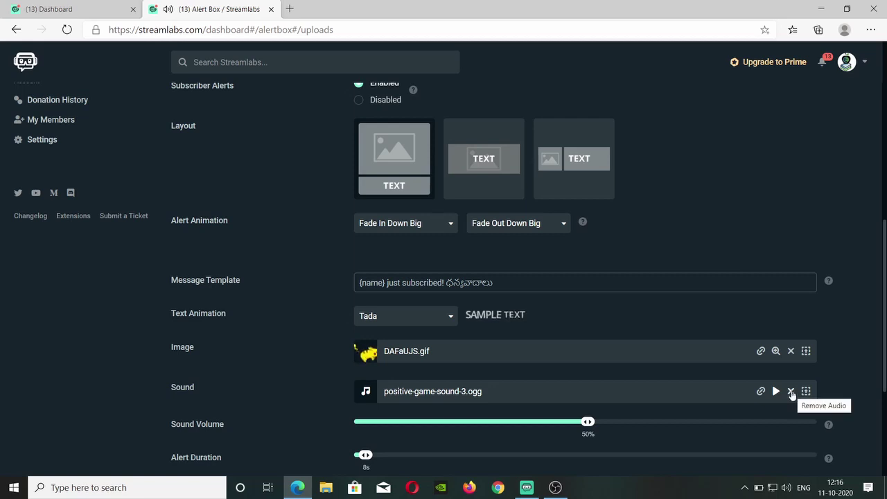
Expand the subscriber alert's font settings and look through the available fonts, size, weight and colour options.
scroll(537, 316, "down", 2)
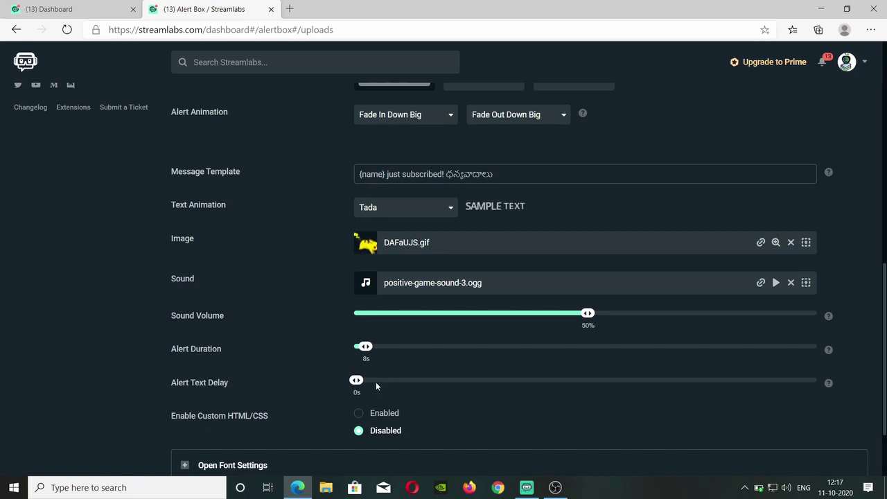
scroll(184, 366, "down", 2)
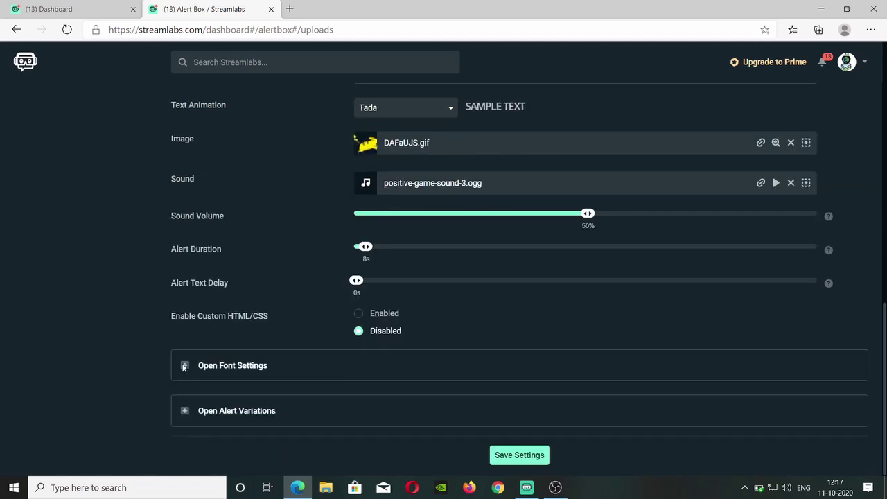
left_click(183, 367)
left_click(183, 367)
left_click(184, 367)
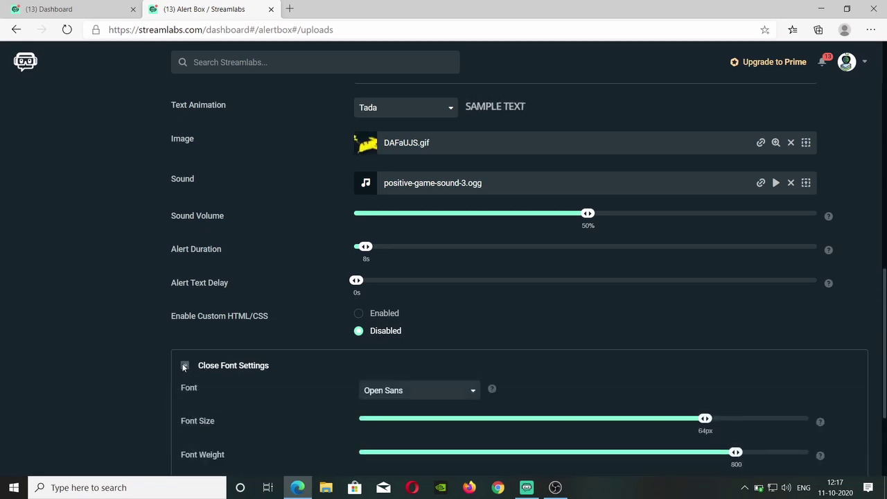
scroll(183, 367, "down", 2)
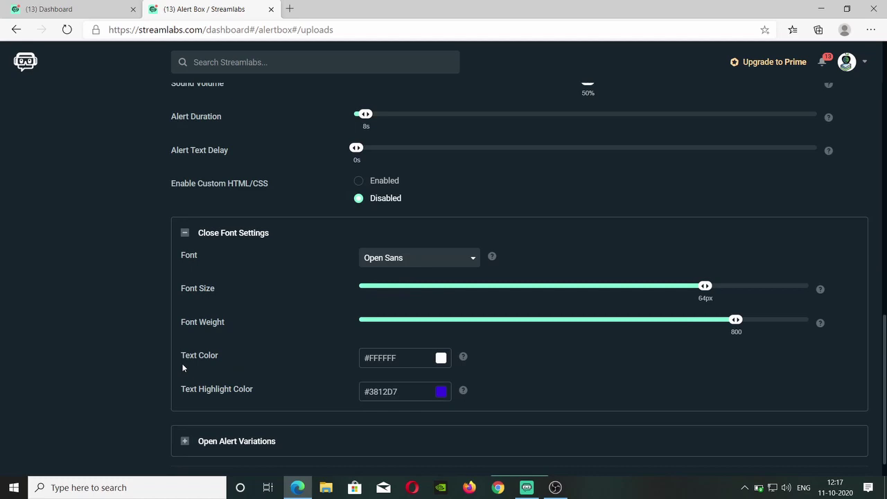
left_click(480, 262)
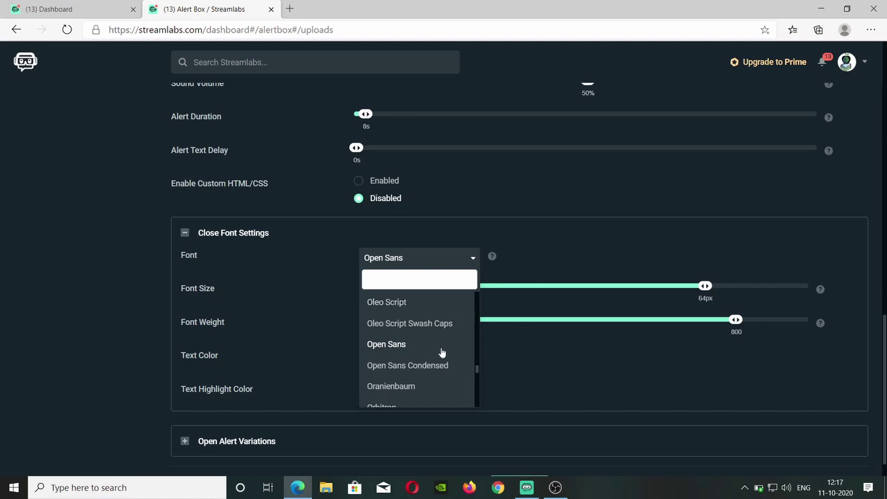
left_click(542, 259)
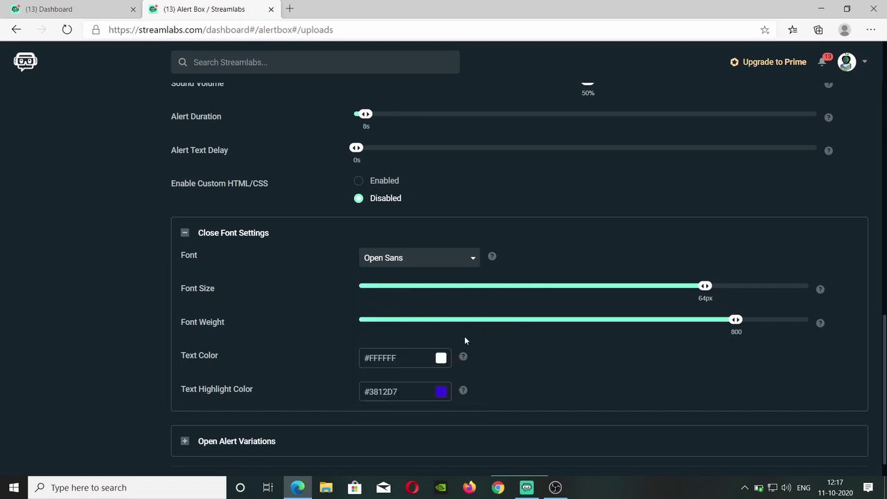
scroll(465, 339, "down", 1)
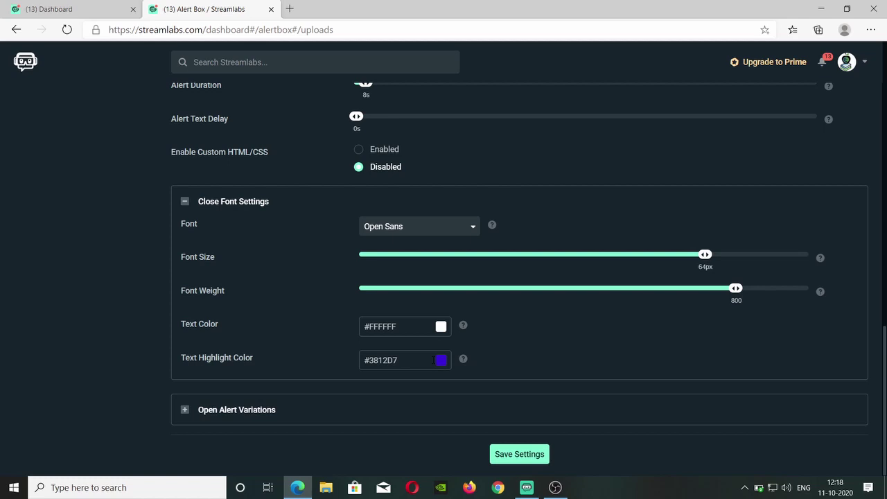
Expand the subscriber alert's variations section and examine the options for adding a variation.
left_click(185, 409)
scroll(186, 409, "down", 2)
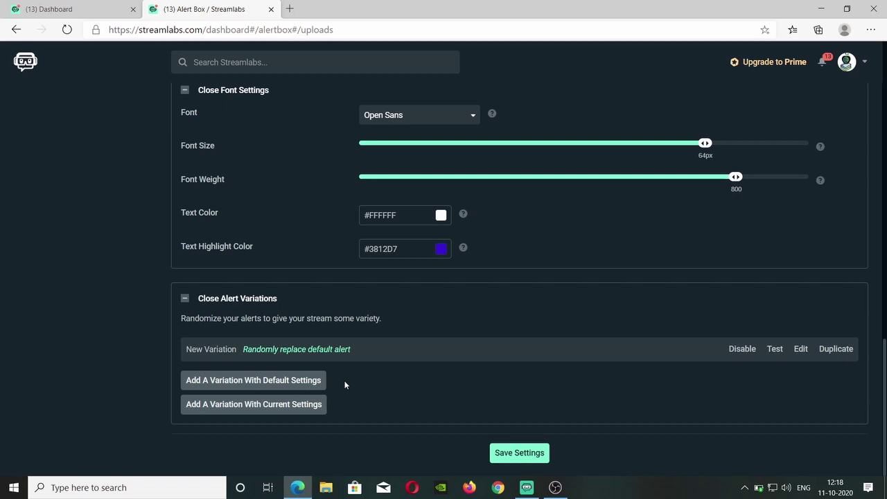
scroll(345, 384, "up", 5)
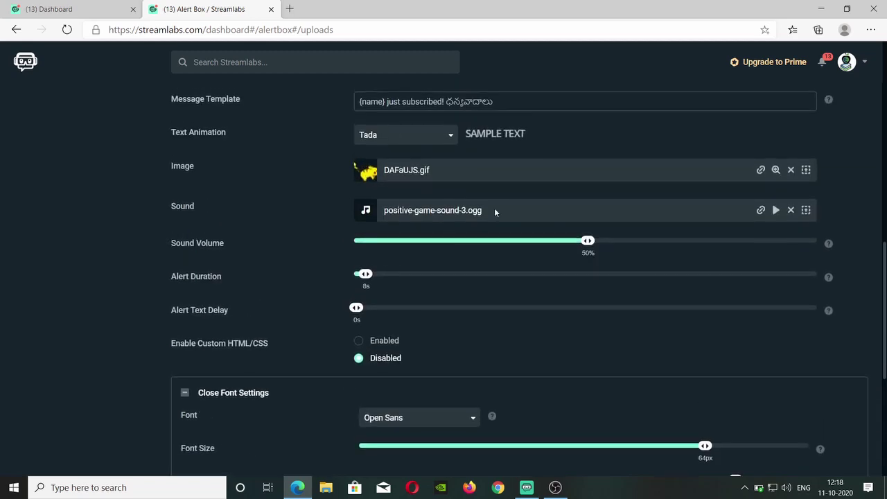
scroll(488, 199, "down", 5)
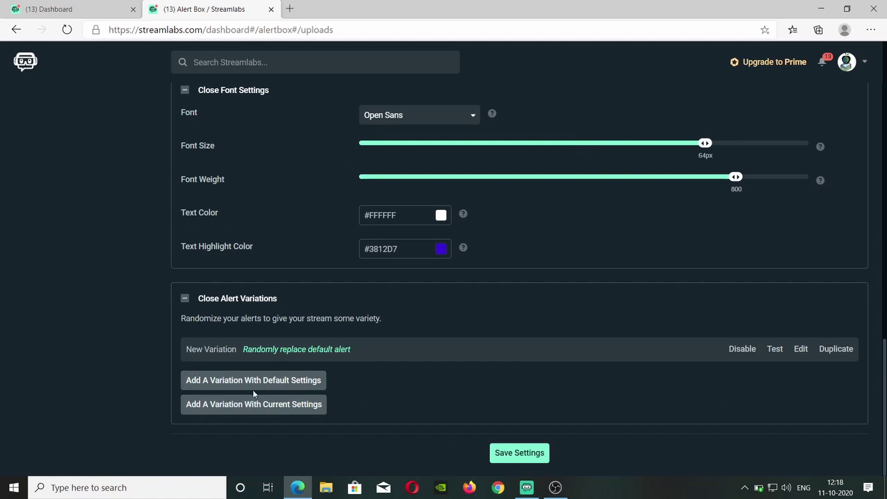
Set the Alert Box v2 test event to Youtube Subscriber and send a test alert to the preview.
scroll(462, 269, "up", 5)
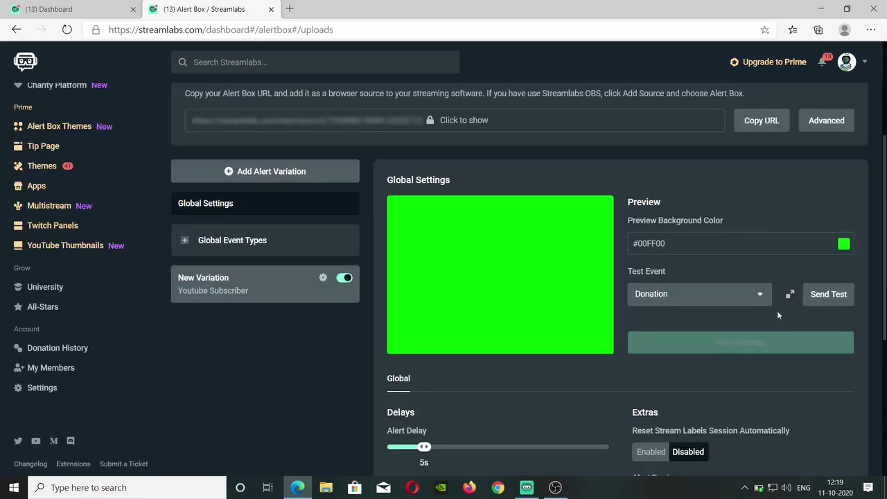
left_click(763, 300)
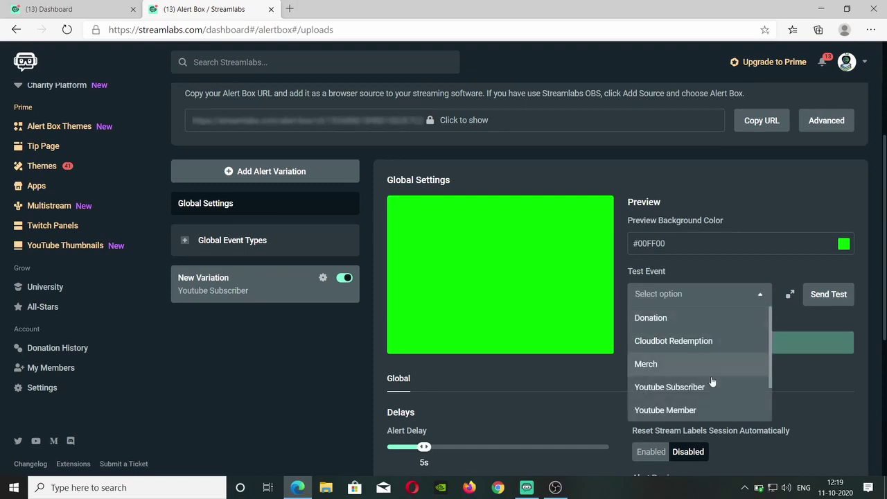
scroll(703, 404, "down", 1)
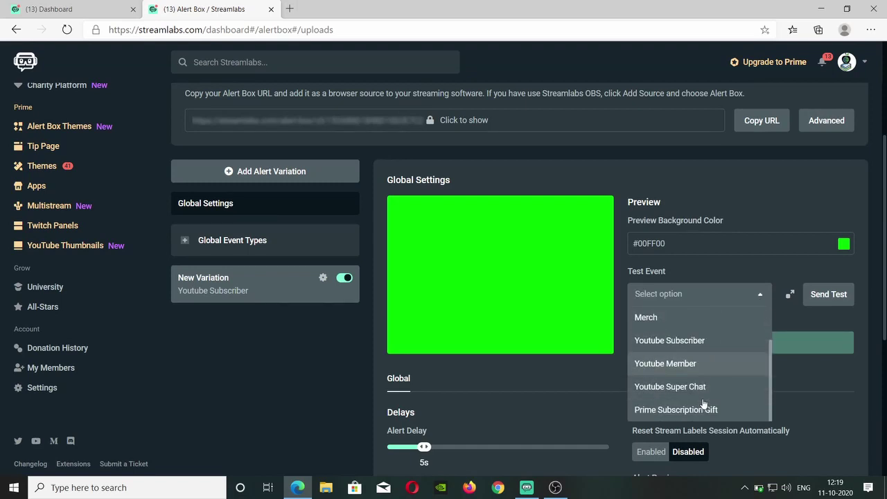
left_click(692, 340)
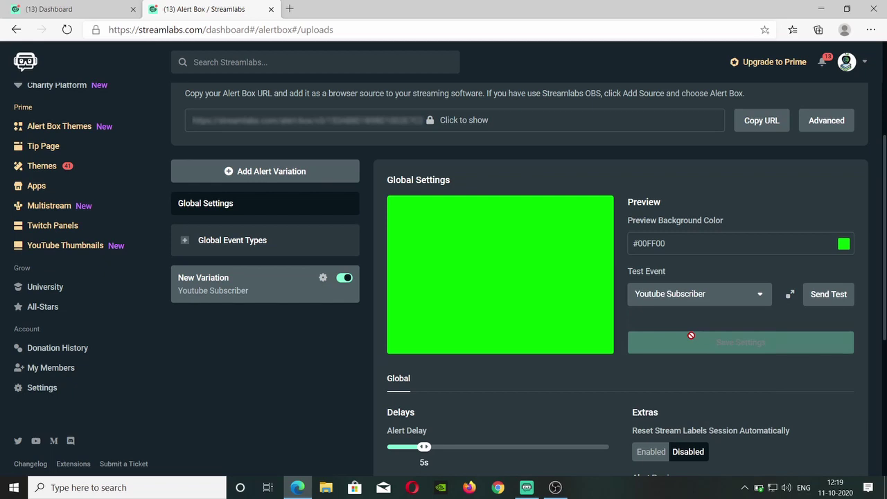
left_click(831, 294)
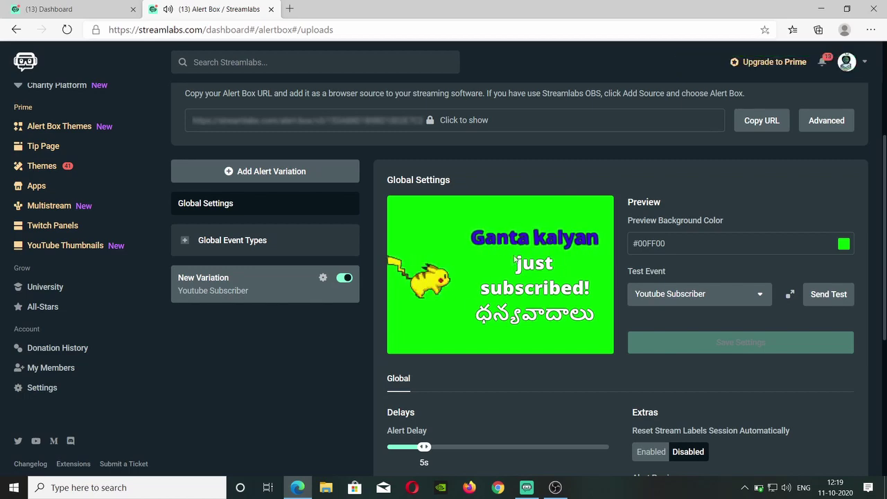
Look through the Alert Box v2 page, covering its themes, preview and the global delay, extras and profanity settings.
scroll(514, 259, "down", 4)
scroll(513, 254, "up", 7)
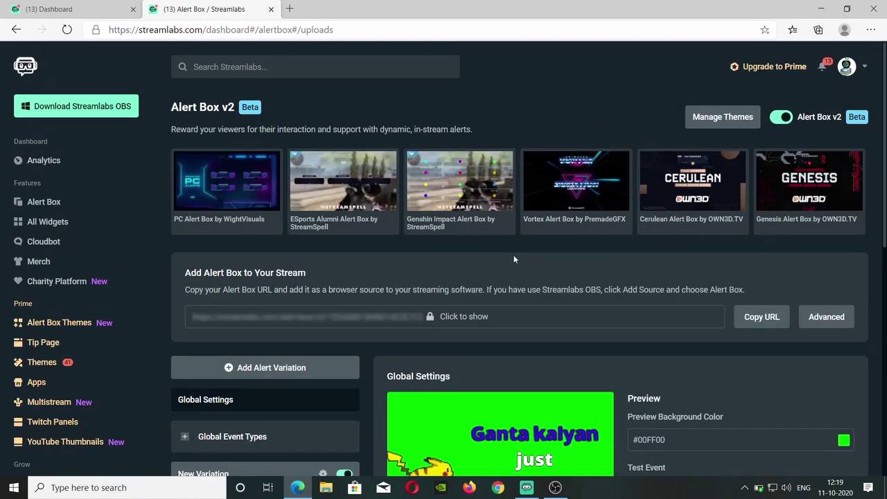
scroll(513, 255, "down", 2)
scroll(565, 331, "down", 1)
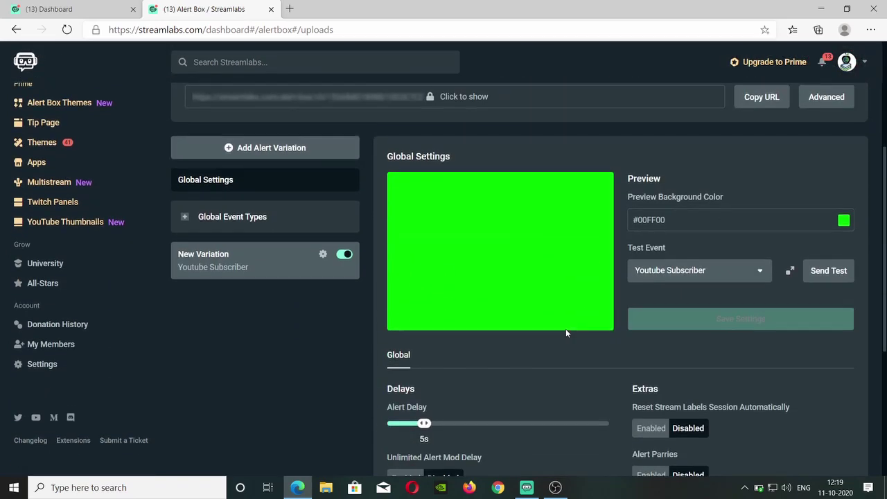
scroll(566, 333, "up", 2)
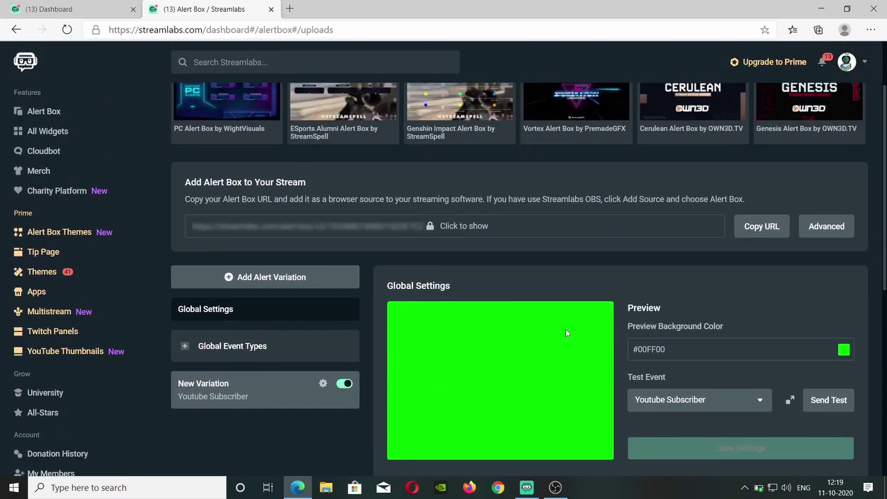
scroll(566, 333, "up", 1)
scroll(565, 333, "down", 1)
scroll(565, 333, "up", 2)
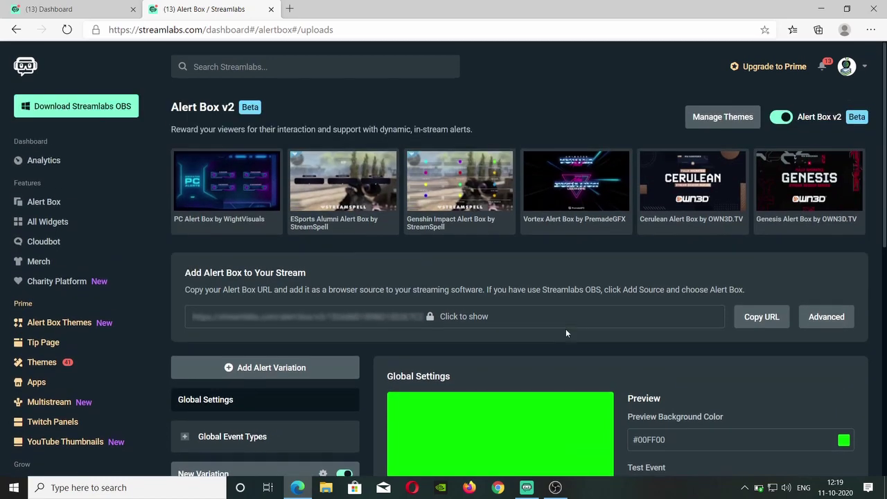
scroll(566, 332, "down", 2)
scroll(576, 392, "down", 3)
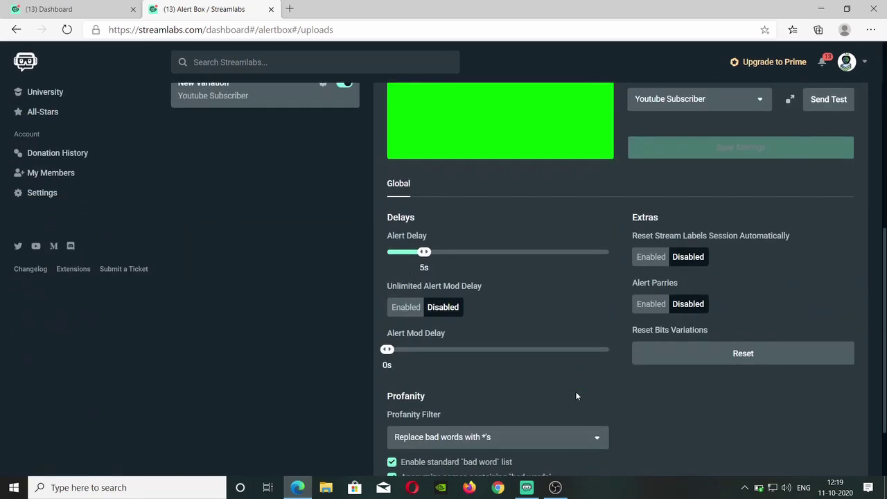
scroll(576, 396, "down", 1)
scroll(576, 396, "up", 4)
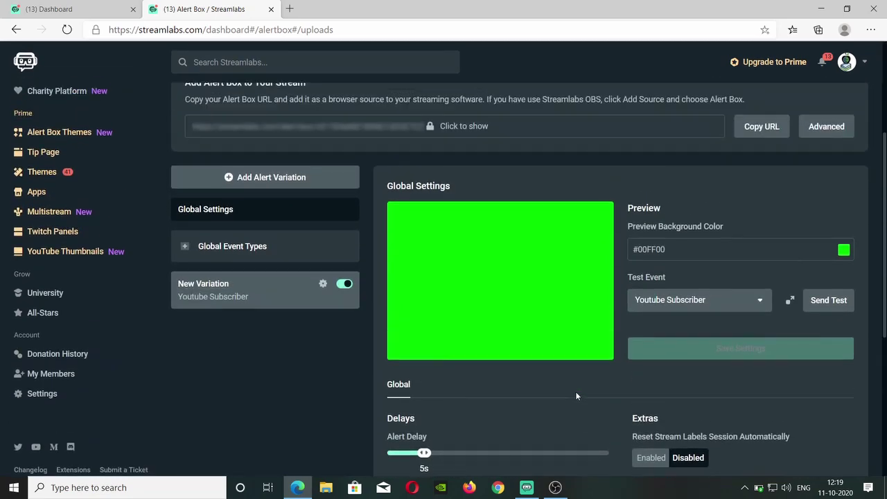
scroll(576, 396, "up", 3)
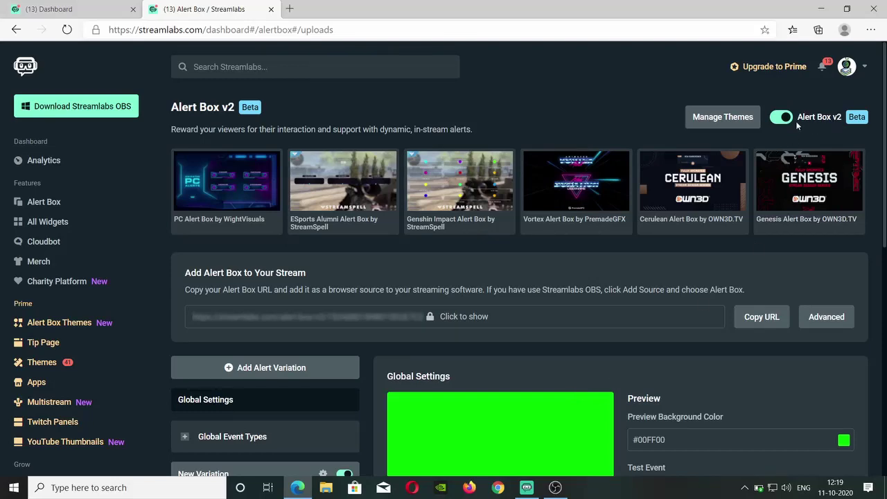
scroll(798, 121, "down", 4)
scroll(738, 183, "down", 1)
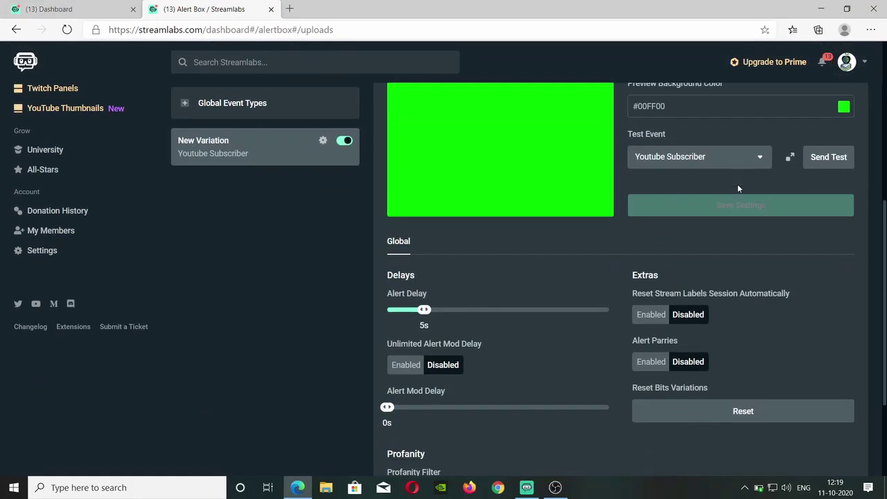
scroll(737, 183, "up", 2)
scroll(737, 184, "down", 3)
scroll(737, 184, "down", 1)
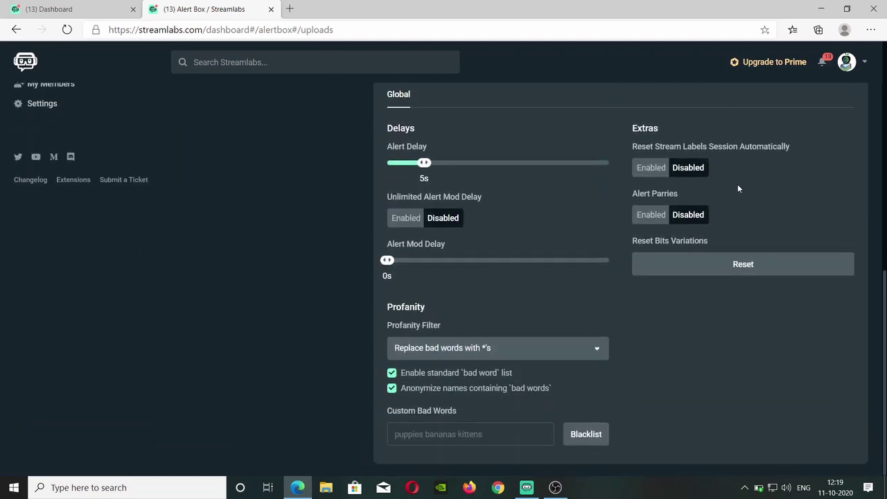
scroll(737, 184, "up", 5)
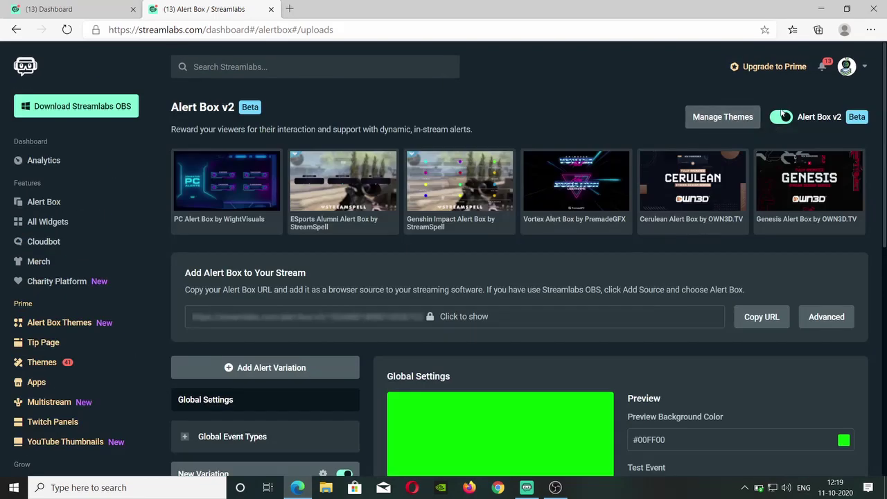
Turn off Alert Box v2 to return to the classic version and look over its general settings.
left_click(781, 118)
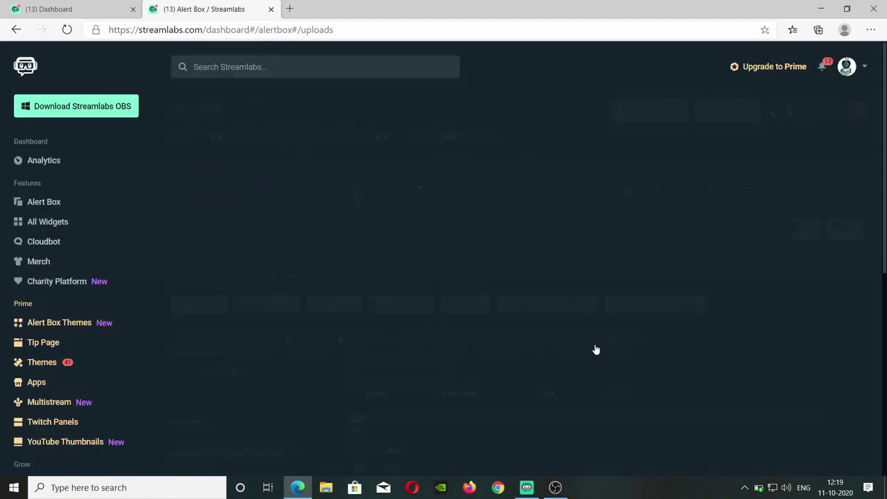
scroll(594, 347, "down", 5)
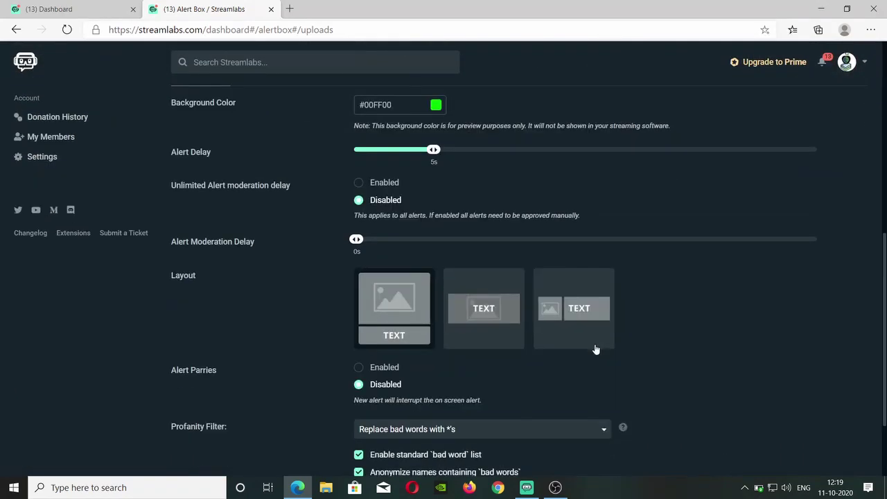
scroll(596, 348, "up", 2)
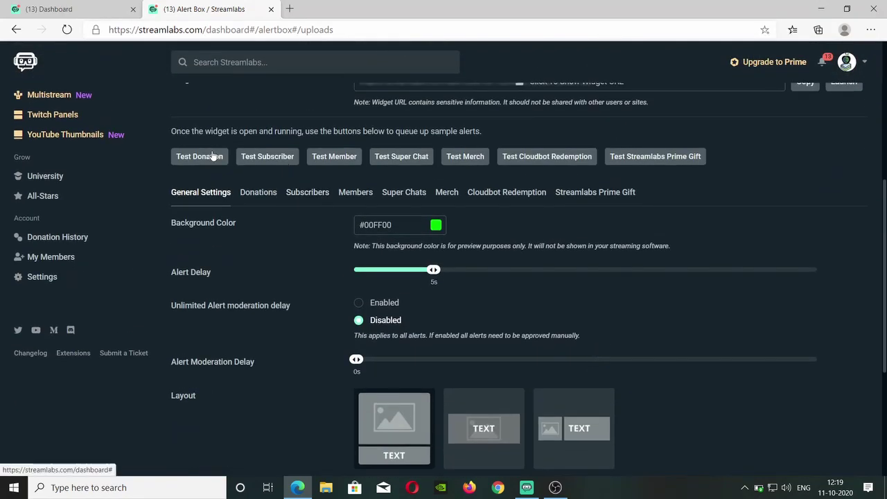
Open the Donations alert settings and review the layout, animation, message, image, sound and duration options.
left_click(253, 192)
scroll(483, 309, "down", 3)
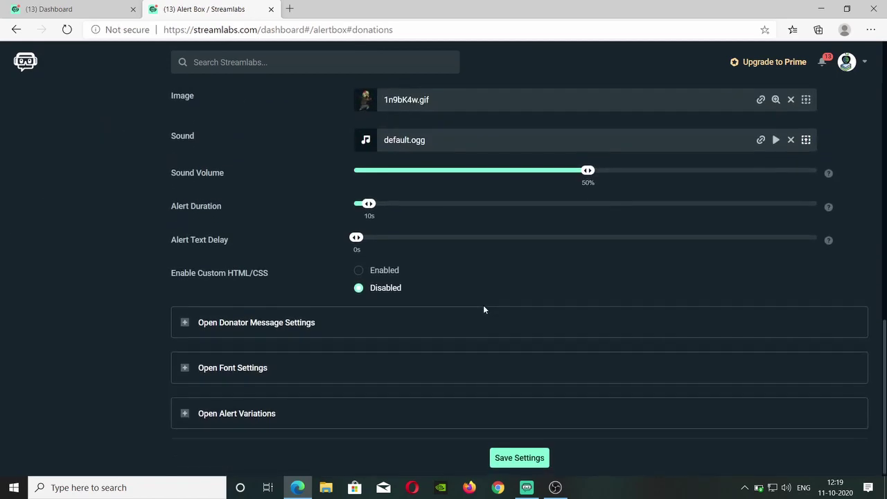
scroll(484, 310, "up", 3)
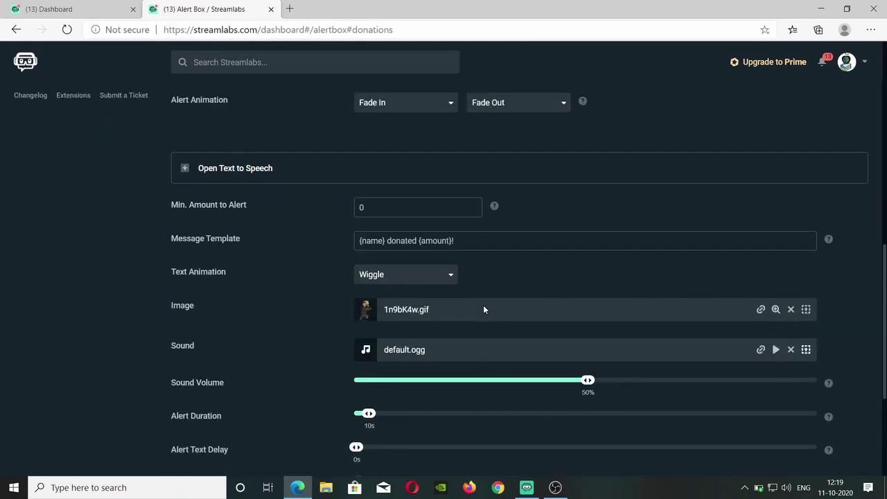
scroll(483, 309, "up", 2)
scroll(483, 309, "up", 3)
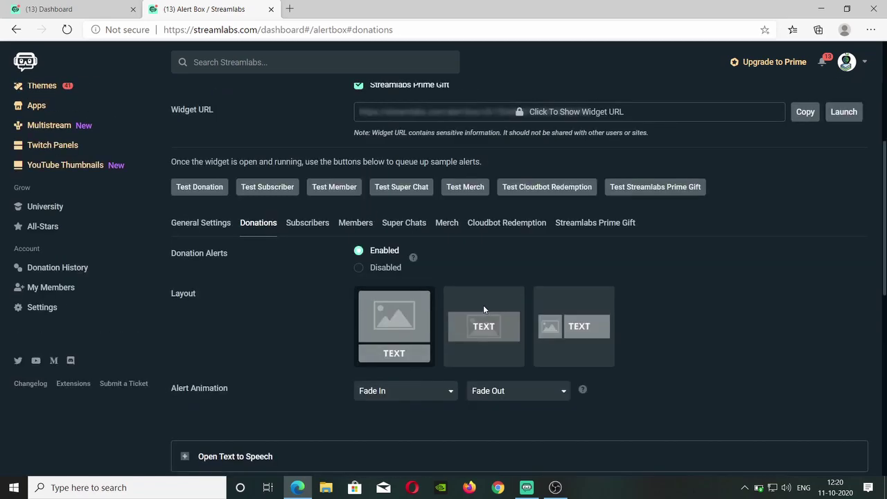
scroll(483, 310, "down", 5)
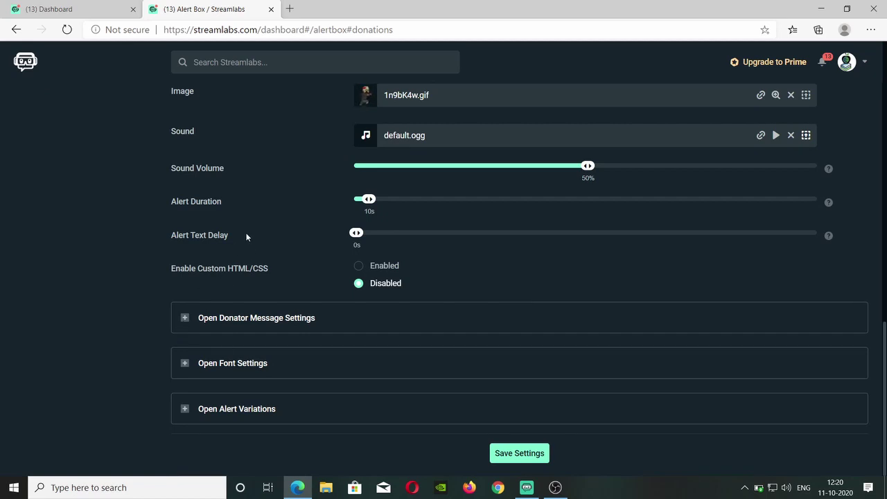
Review the Members alert settings, including the list of text animations, and close that list without changing the selection.
scroll(341, 292, "up", 6)
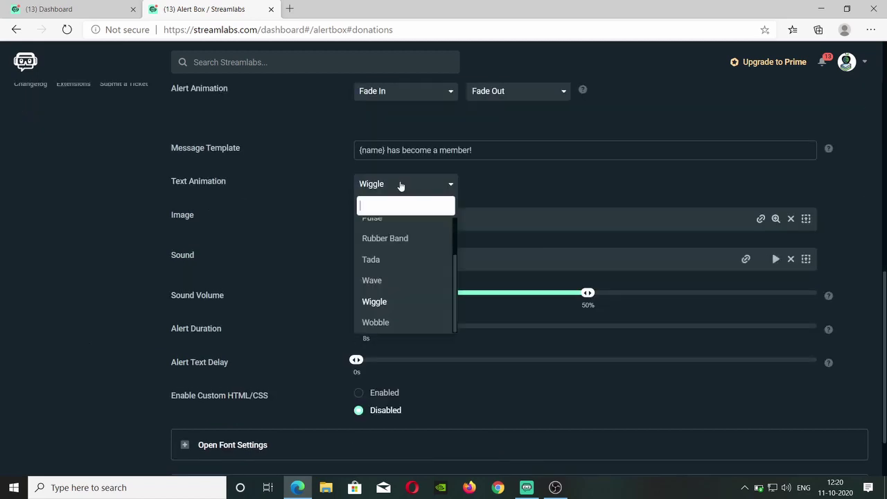
left_click(585, 168)
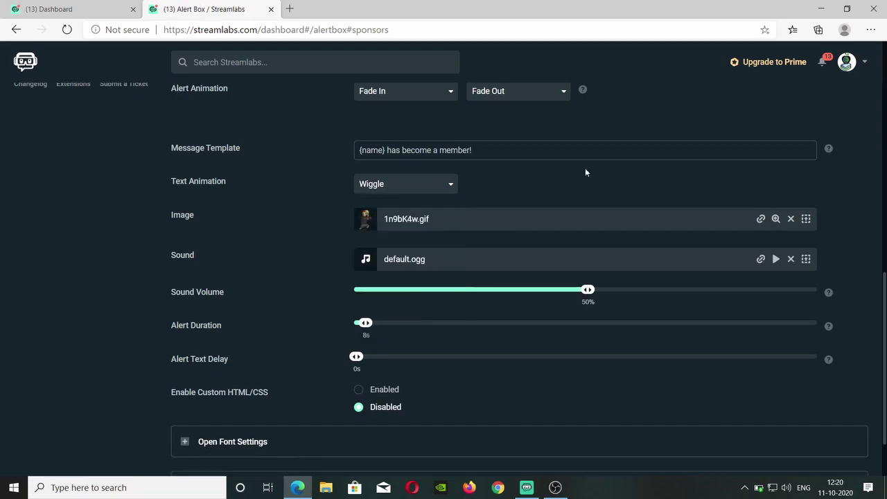
scroll(585, 167, "up", 7)
scroll(407, 220, "down", 2)
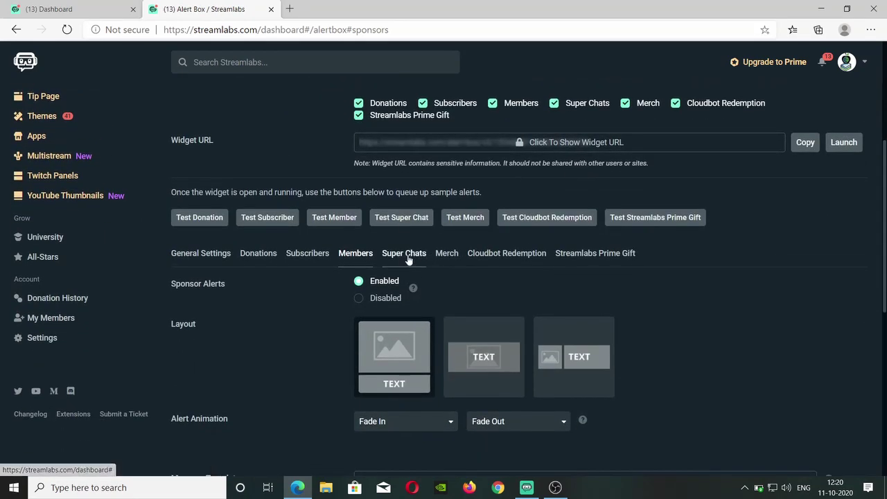
Open the Super Chats alert settings and look over the animation, message, image, sound and duration options.
left_click(404, 253)
scroll(407, 256, "up", 7)
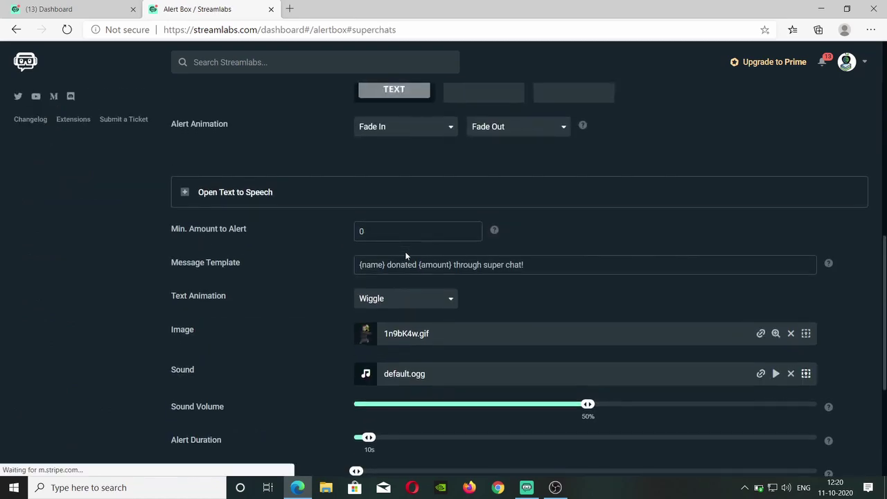
scroll(406, 257, "up", 1)
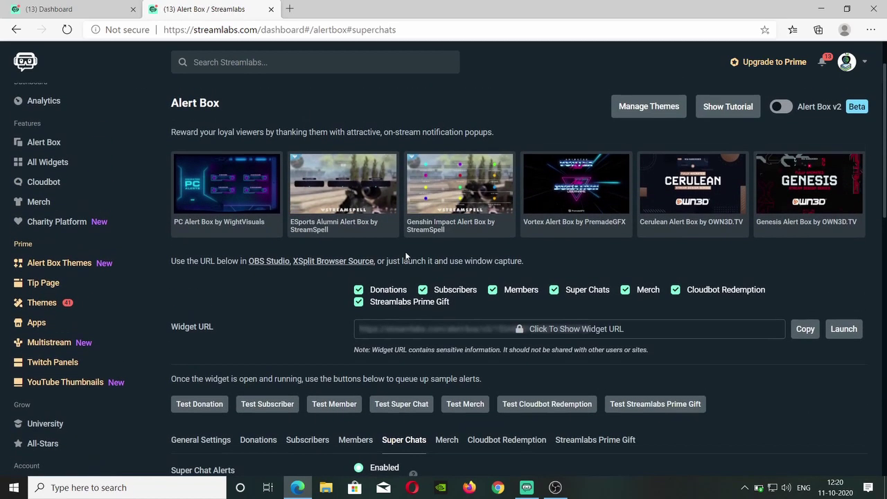
scroll(406, 257, "down", 3)
scroll(406, 257, "up", 4)
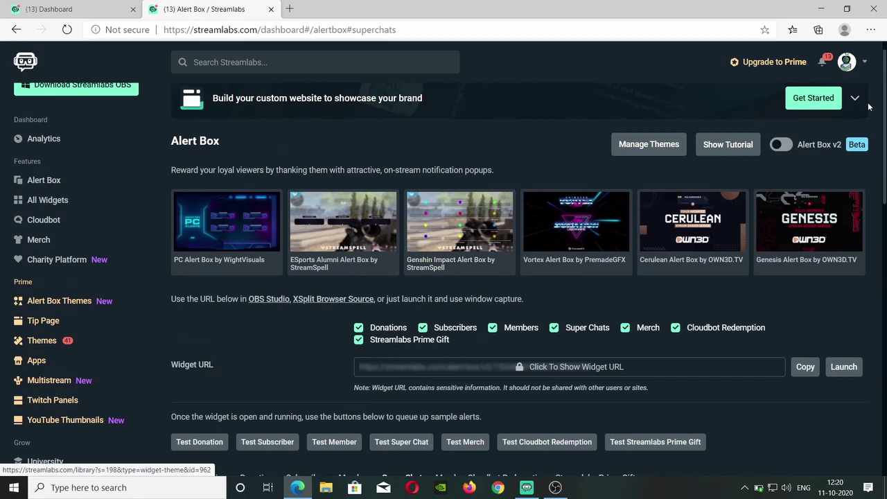
Turn on Alert Box v2 and send a test alert for the Donation event to the preview.
left_click(787, 144)
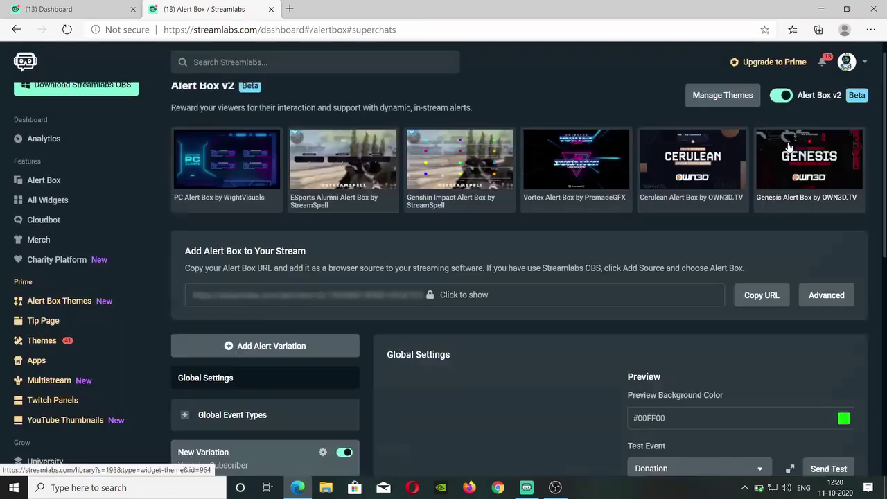
scroll(633, 347, "down", 2)
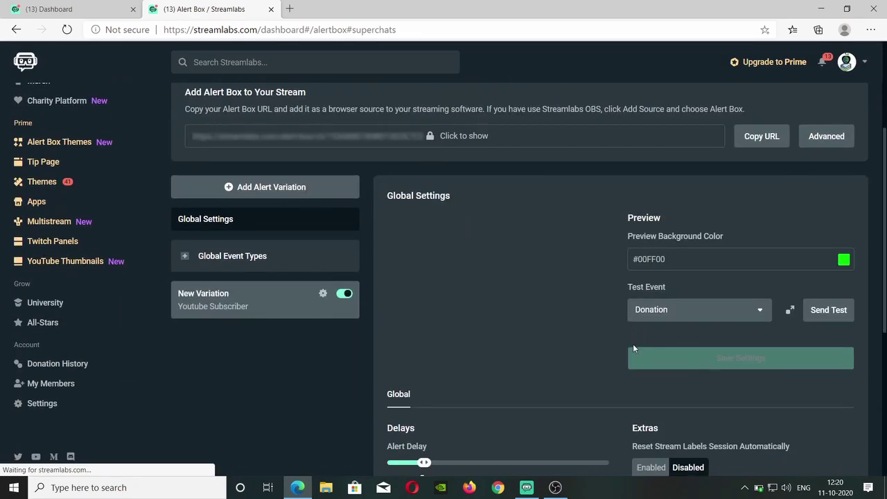
left_click(710, 314)
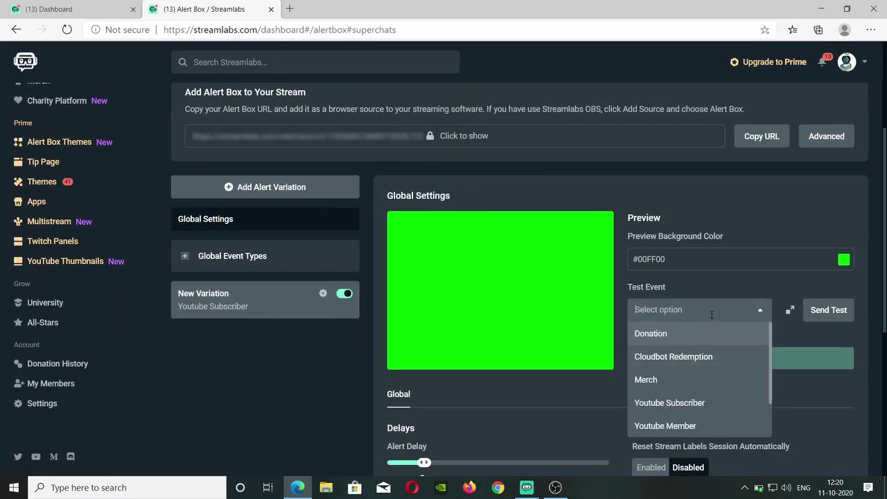
left_click(692, 336)
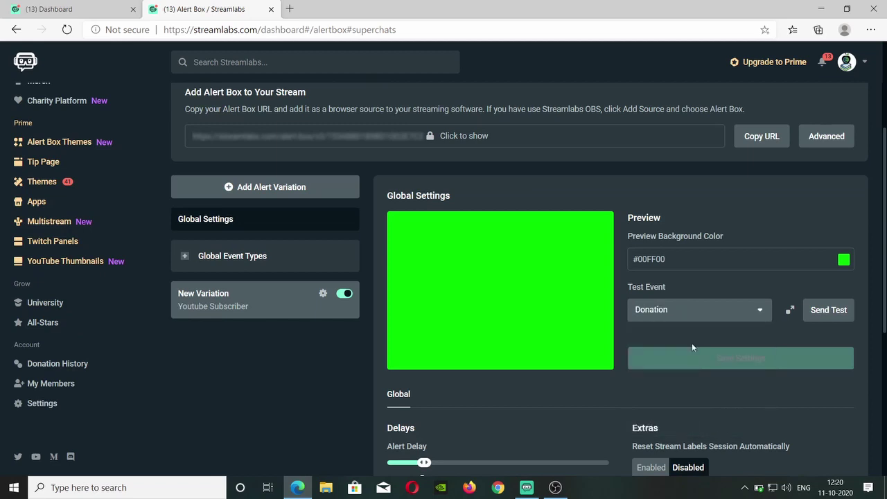
left_click(832, 312)
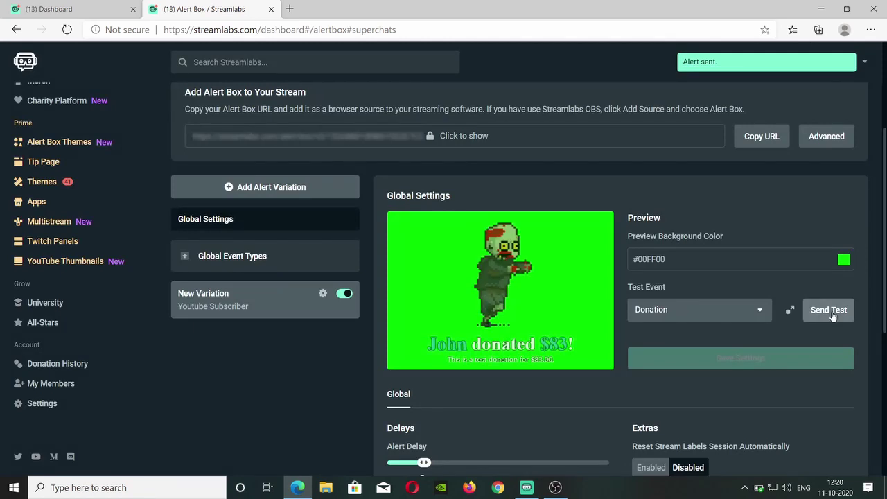
Look through the global delay, extras and profanity settings of Alert Box v2 and its theme list.
scroll(833, 316, "down", 2)
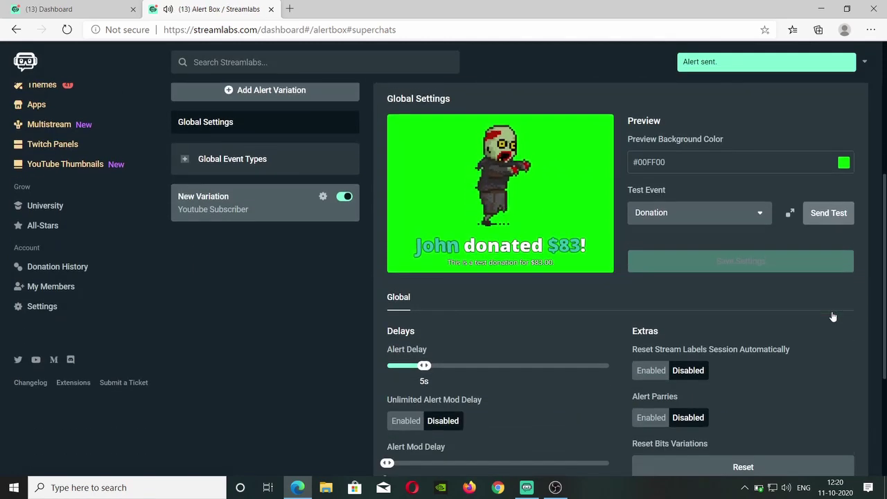
scroll(833, 316, "down", 2)
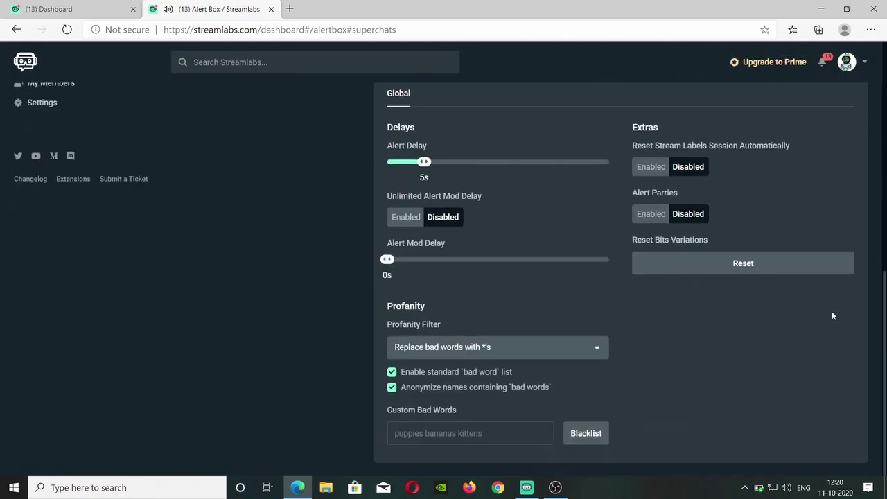
scroll(833, 316, "up", 3)
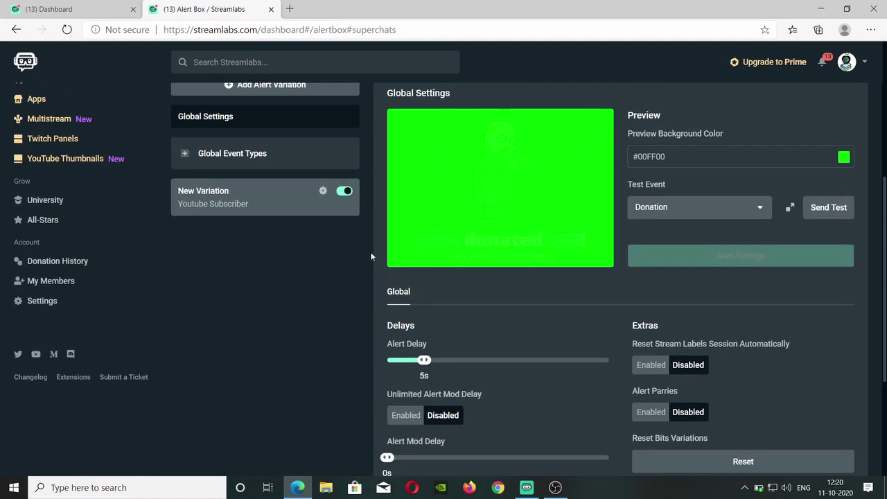
scroll(498, 216, "up", 2)
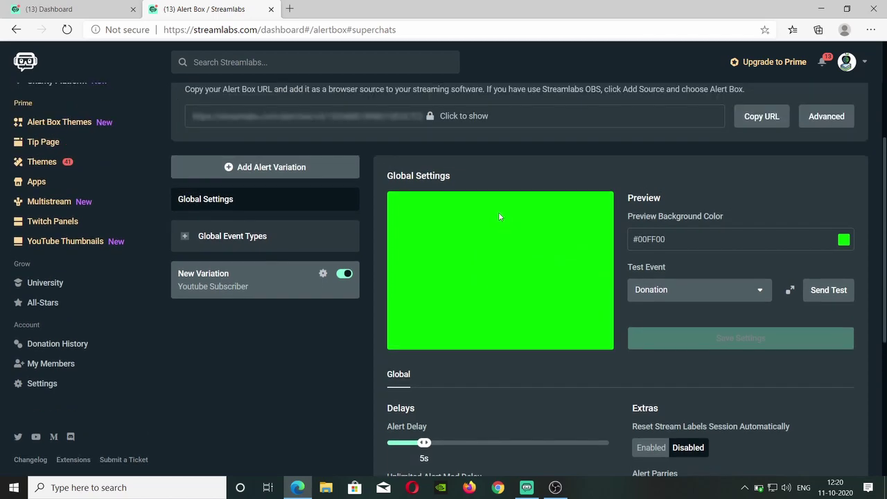
scroll(499, 217, "up", 2)
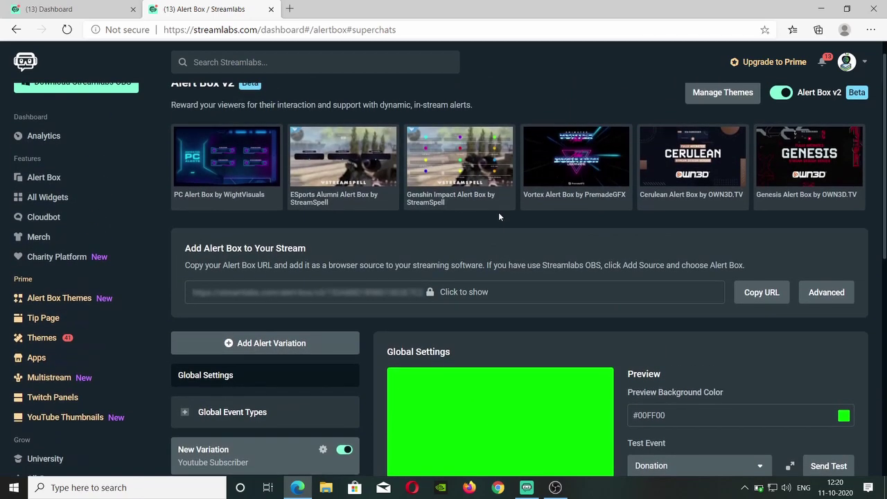
Return to the classic Alert Box, set the Donations alert layout to text over the image, and save the settings.
scroll(498, 217, "down", 10)
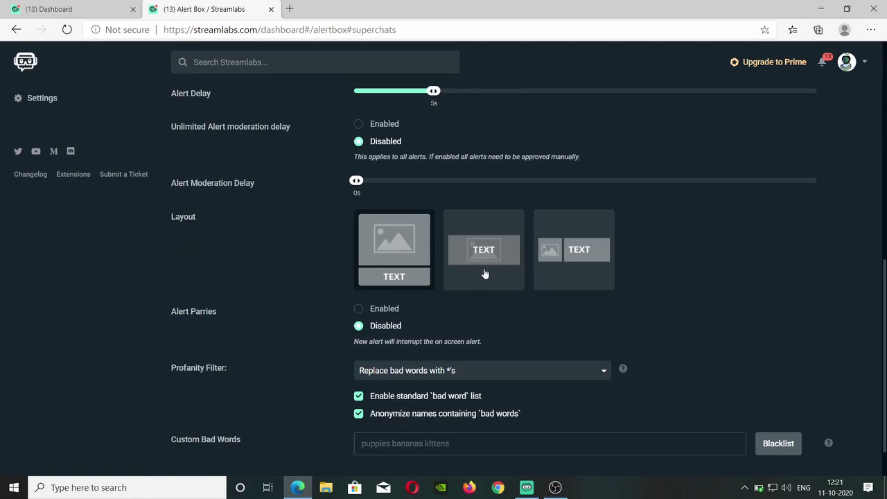
scroll(484, 273, "up", 2)
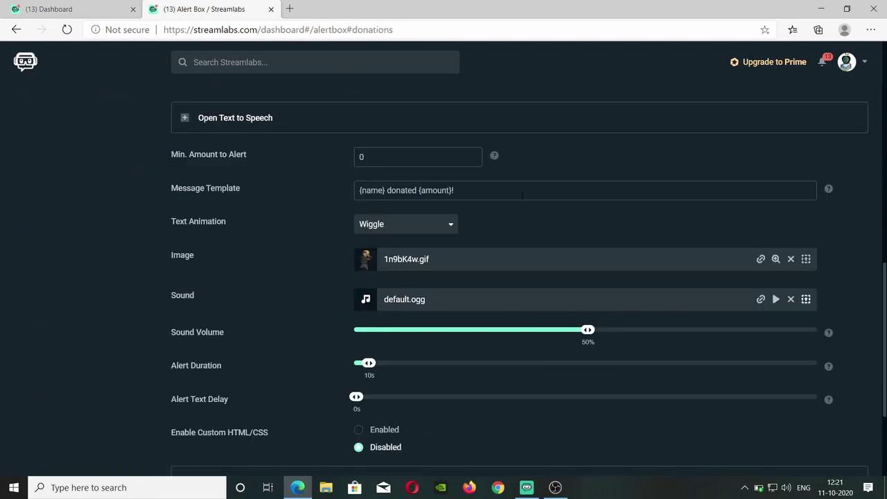
scroll(522, 196, "up", 2)
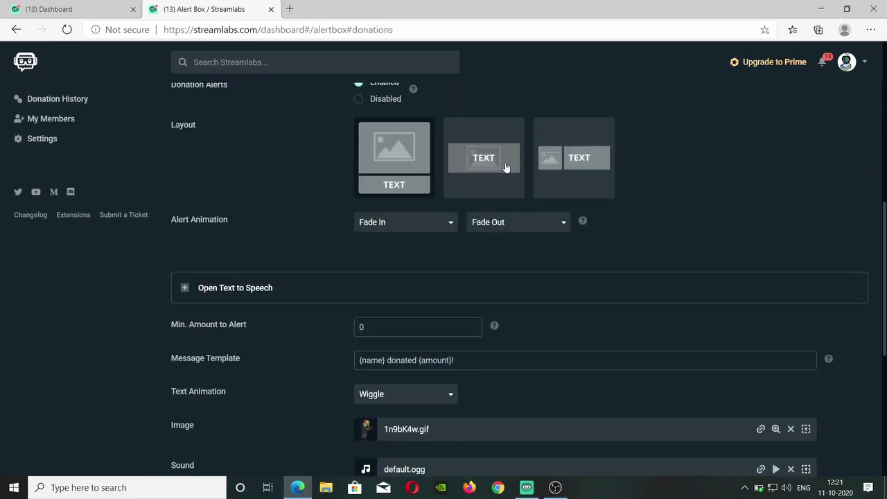
left_click(506, 168)
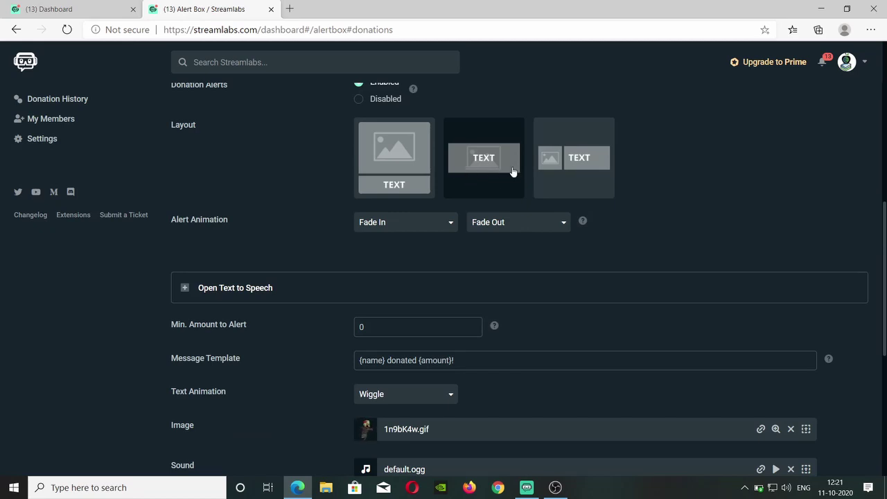
scroll(515, 264, "down", 5)
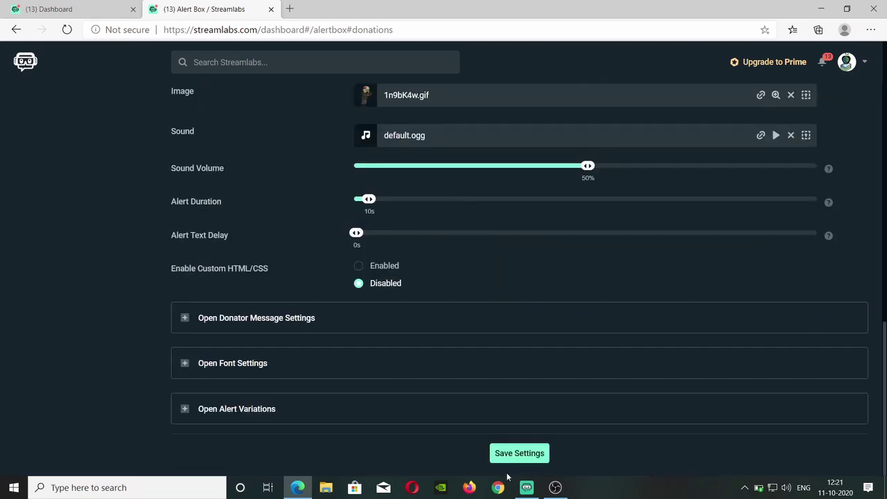
left_click(518, 453)
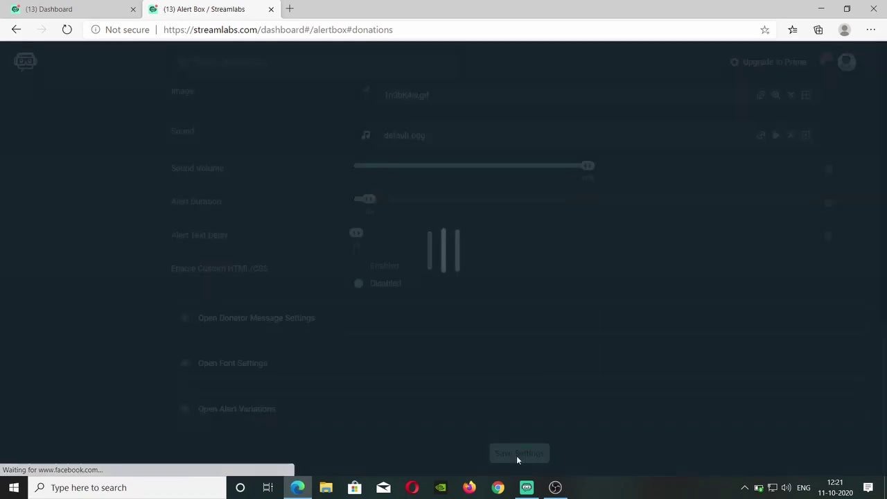
Turn Alert Box v2 back on and send a test donation alert to preview the saved layout.
scroll(526, 287, "up", 15)
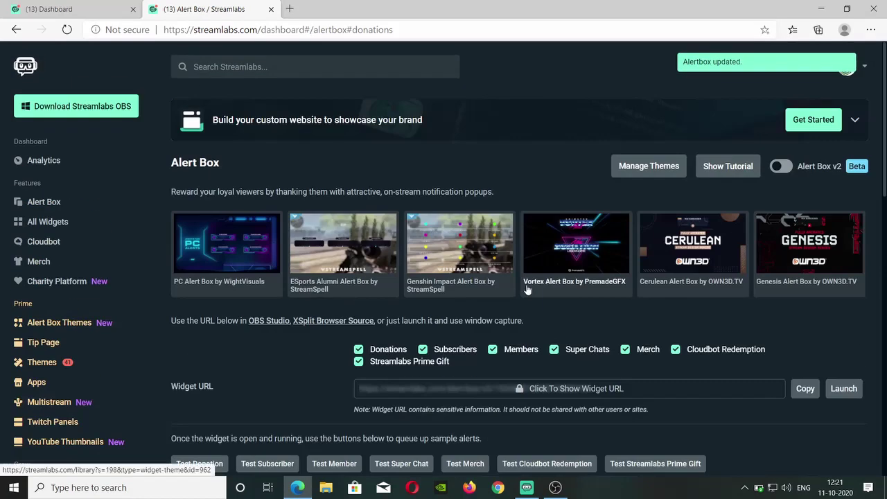
left_click(782, 166)
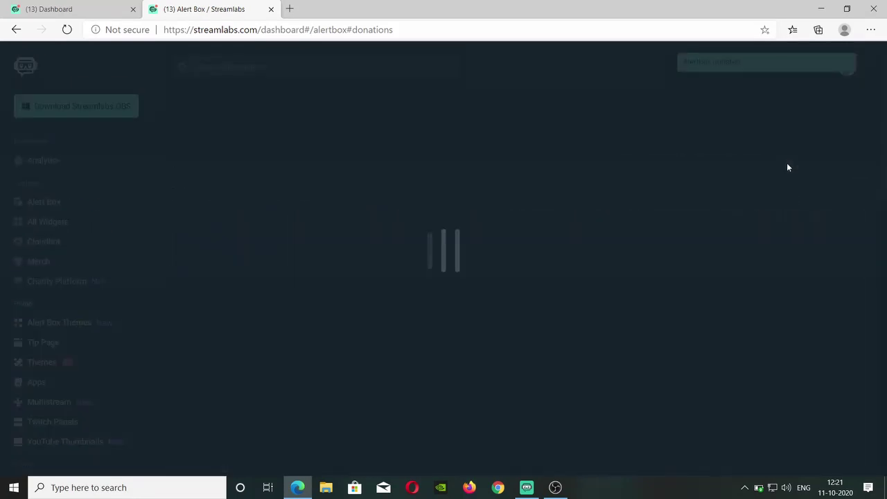
left_click(829, 235)
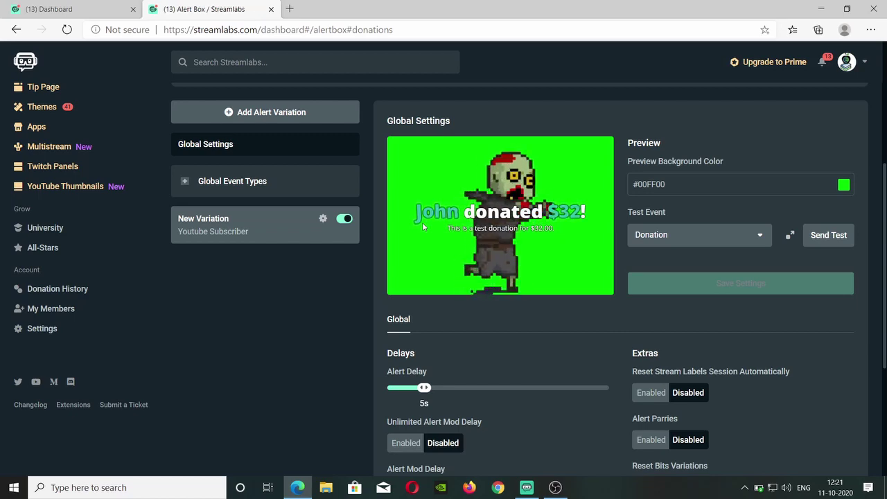
Look over the Alert Box v2 page again and turn off Alert Box v2.
scroll(424, 226, "down", 3)
scroll(423, 227, "up", 6)
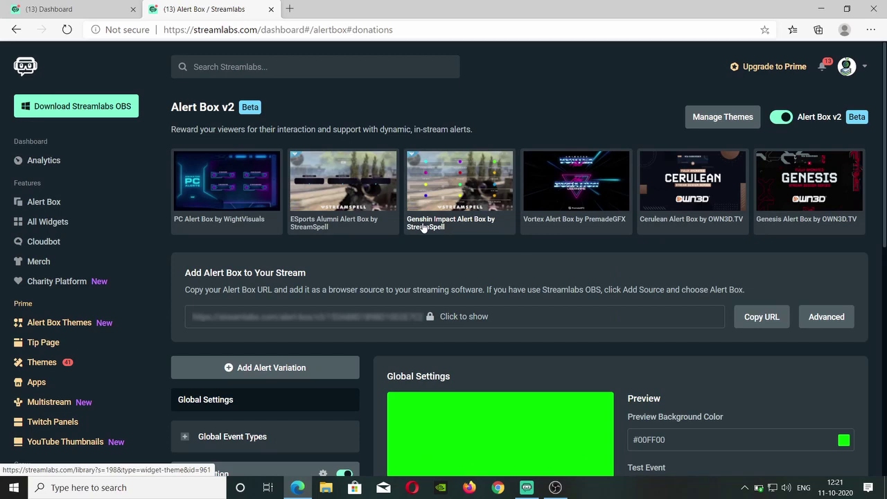
scroll(489, 395, "down", 2)
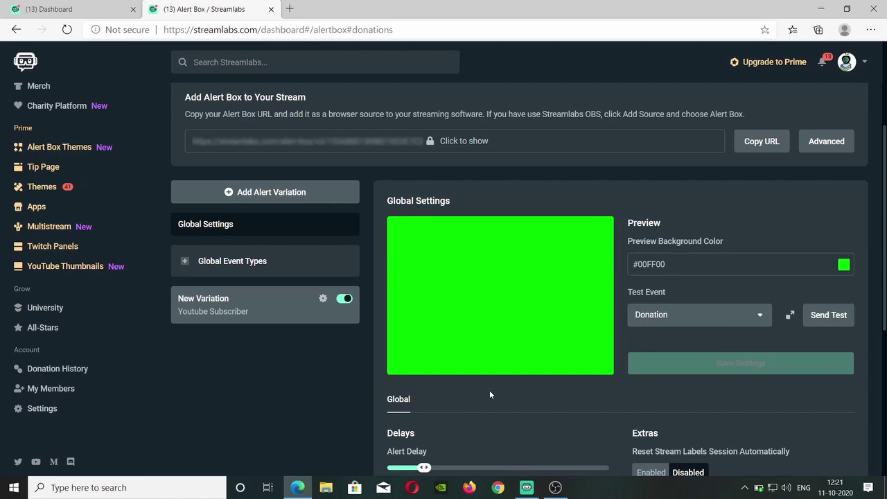
scroll(490, 395, "up", 2)
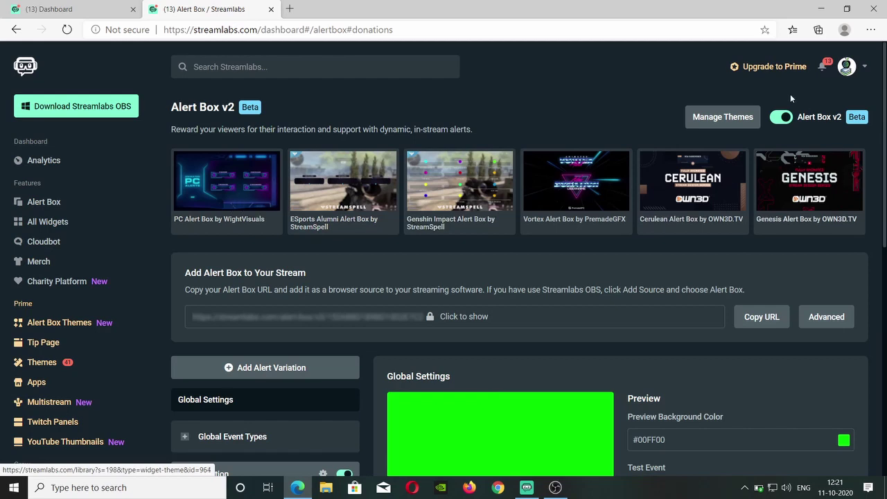
left_click(779, 116)
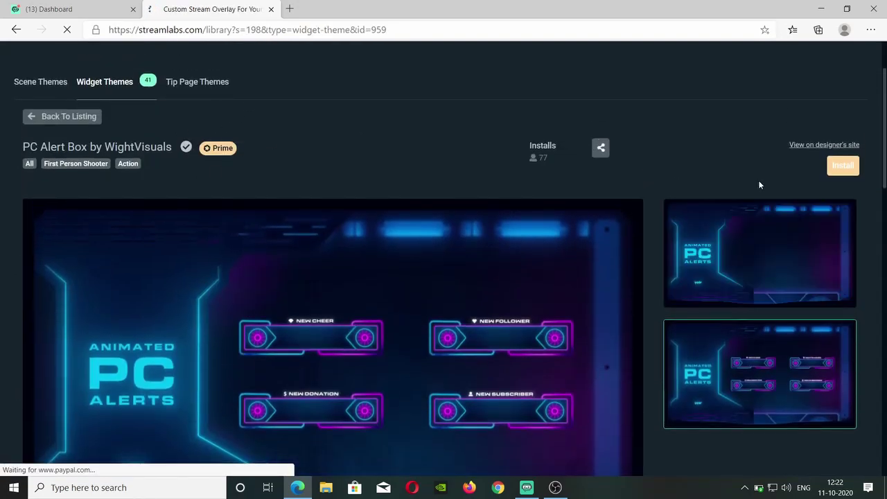
Try to install the PC Alert Box by WightVisuals theme and return to the theme listing.
left_click(843, 173)
key("alt+Left")
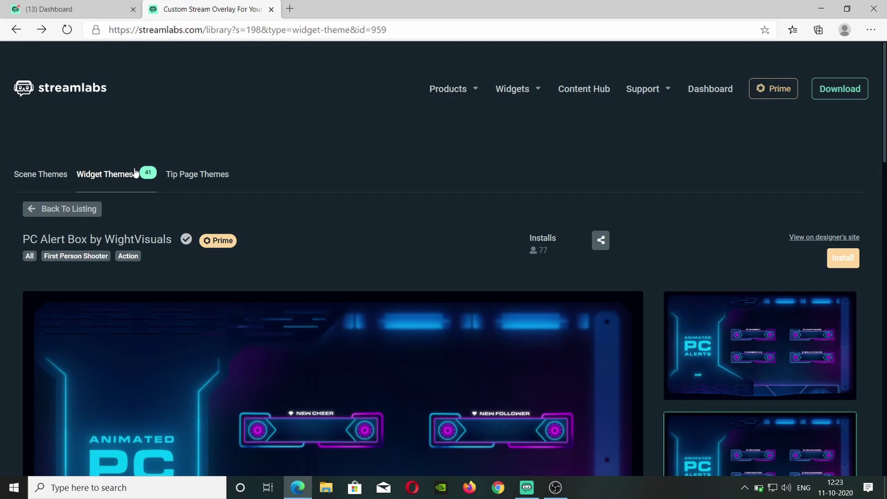
left_click(68, 209)
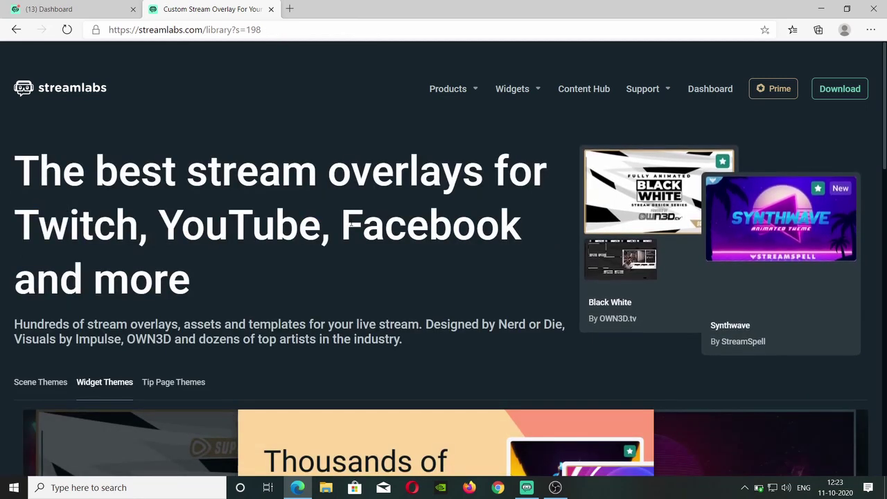
Search the widget themes in the library for "free".
scroll(351, 223, "down", 3)
scroll(352, 225, "down", 7)
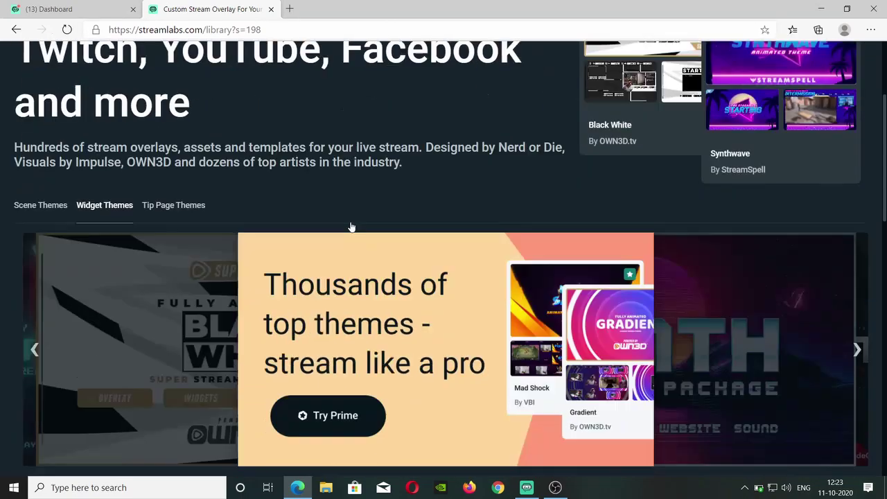
scroll(352, 225, "down", 5)
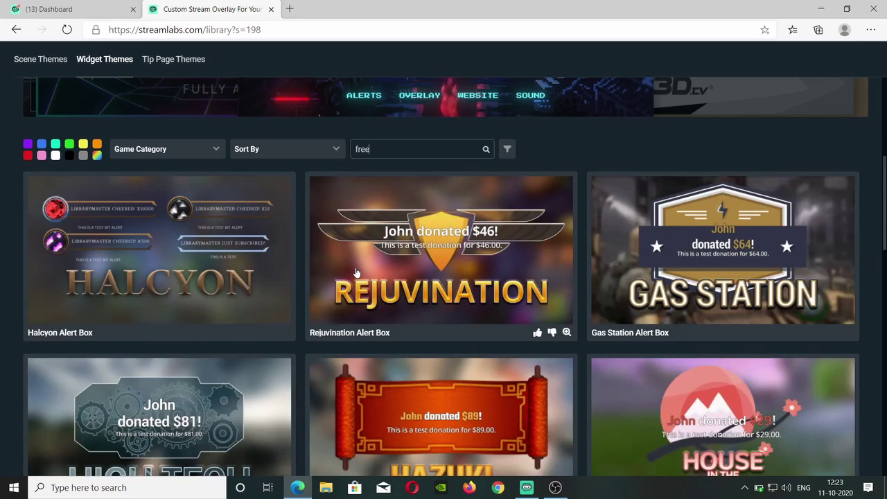
Browse the alert box themes in the search results to compare their designs.
scroll(355, 272, "down", 7)
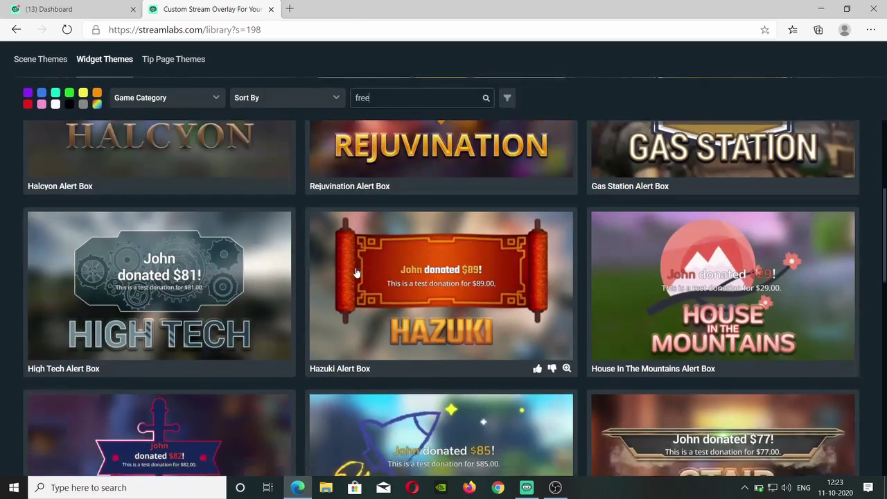
scroll(355, 273, "down", 1)
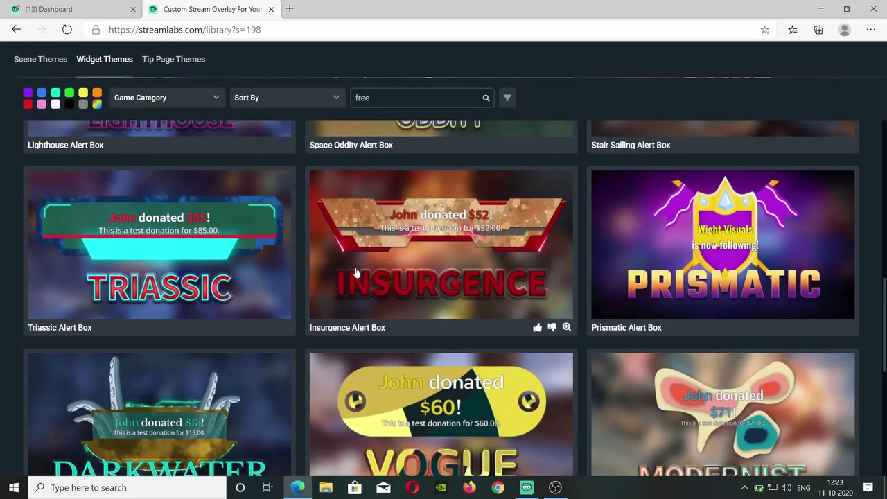
scroll(355, 273, "up", 3)
scroll(355, 273, "up", 5)
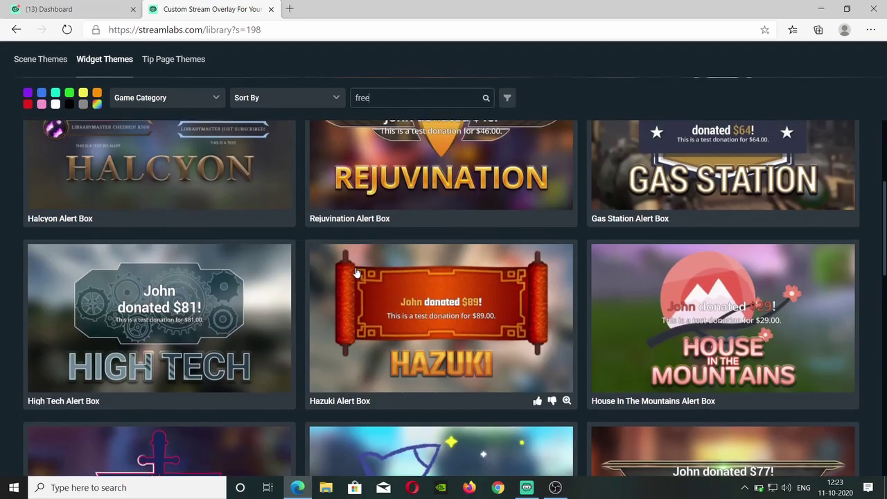
scroll(355, 273, "up", 1)
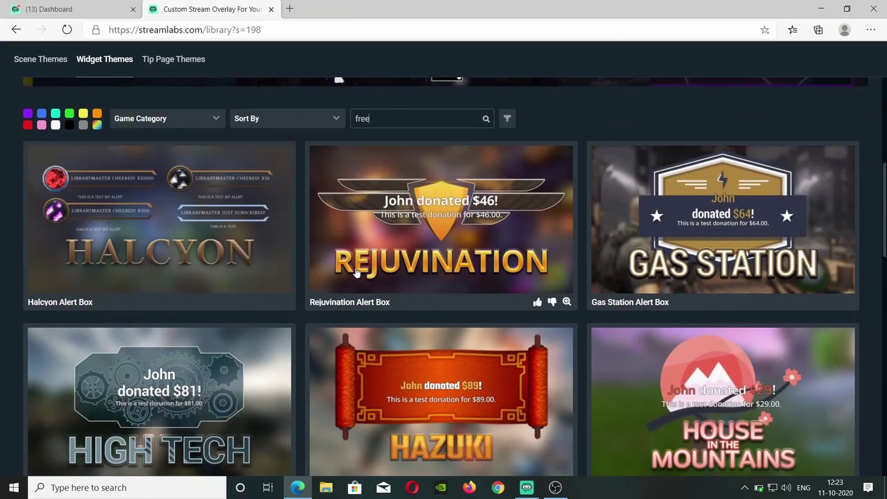
scroll(356, 272, "down", 10)
scroll(356, 272, "down", 1)
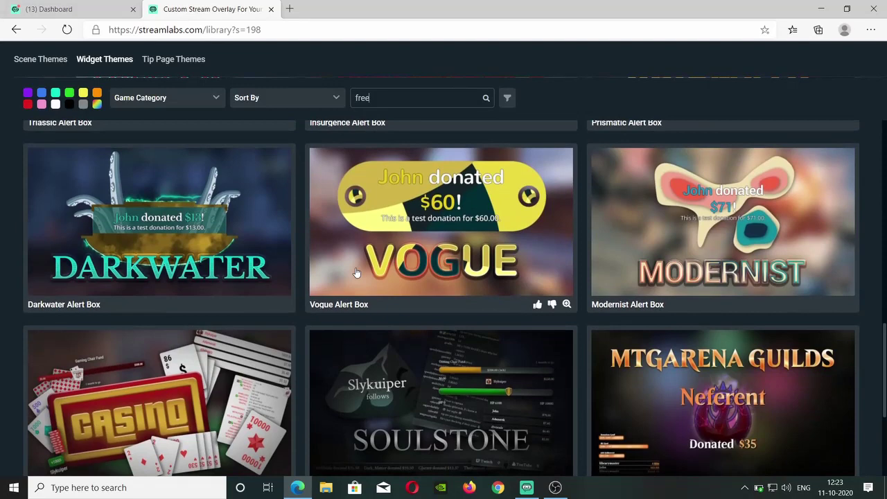
Open the Vogue Alert Box theme and preview its animated alert sample.
left_click(446, 237)
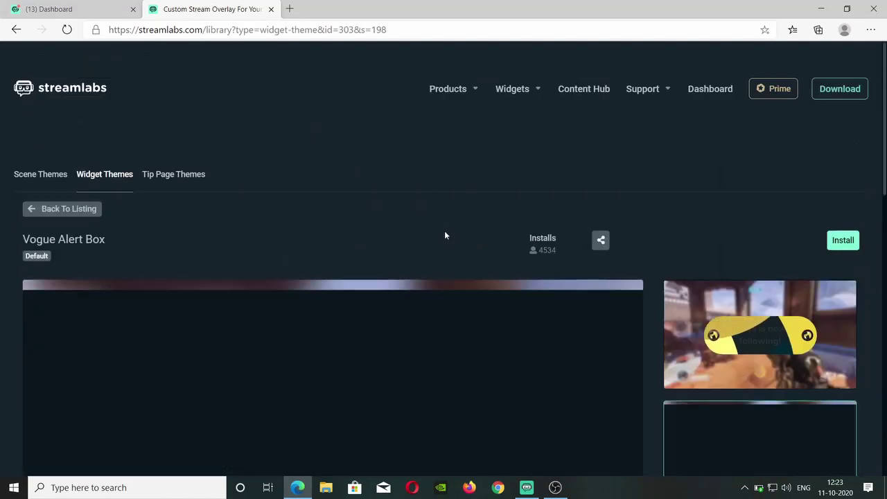
scroll(445, 232, "down", 1)
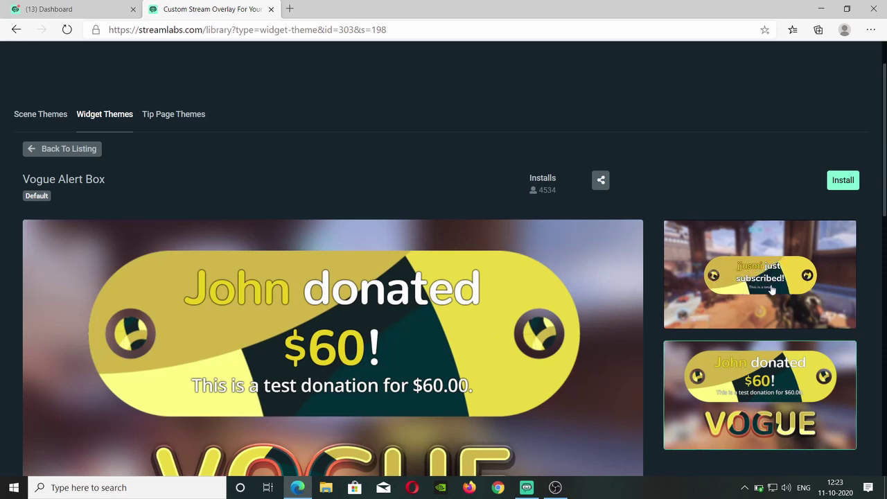
scroll(772, 290, "down", 2)
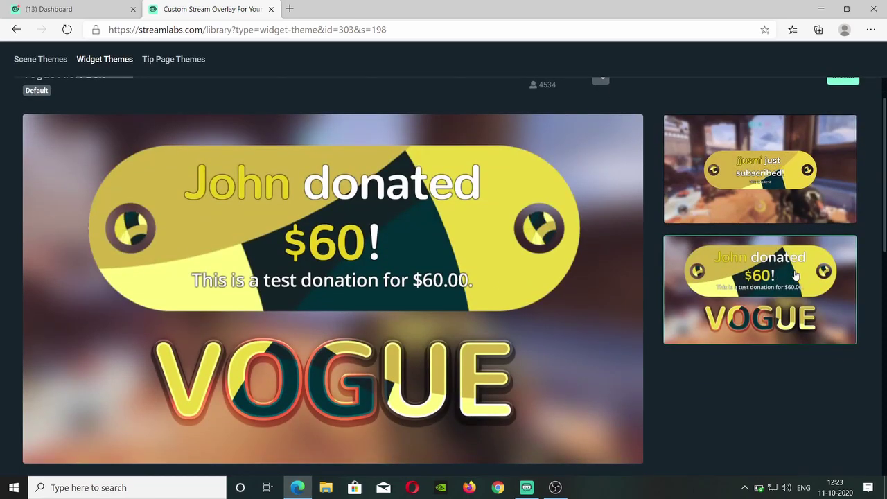
left_click(811, 165)
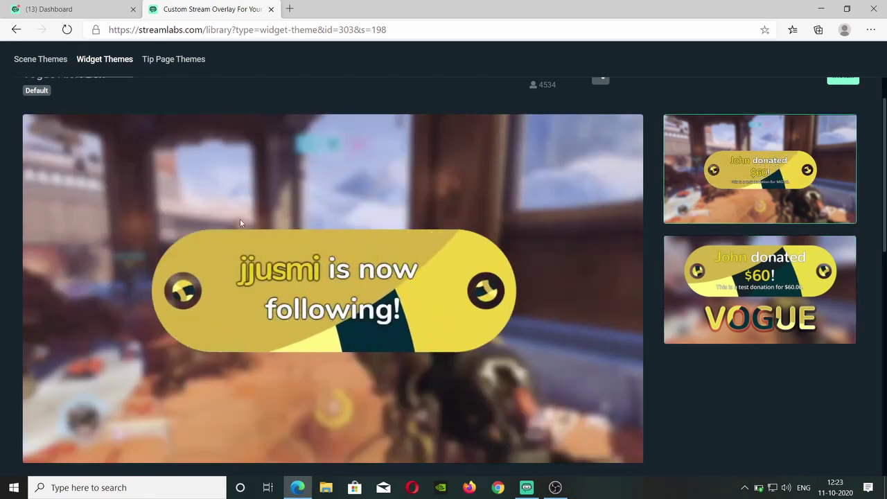
scroll(786, 155, "up", 3)
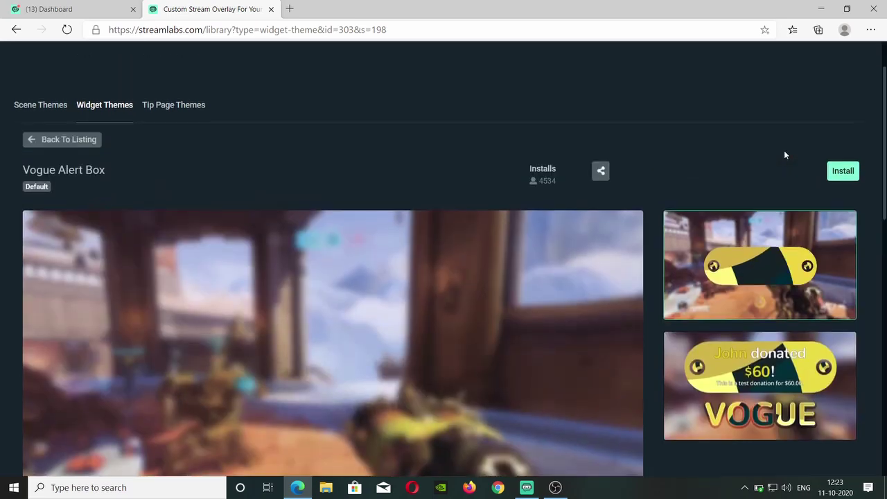
Try to install the Vogue Alert Box theme, cancelling the Streamlabs OBS installer download and the request to open the application.
left_click(835, 175)
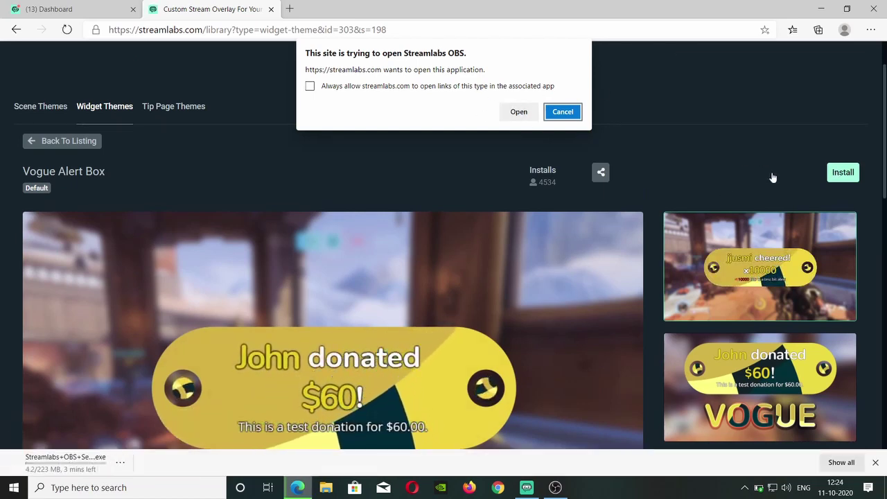
left_click(122, 463)
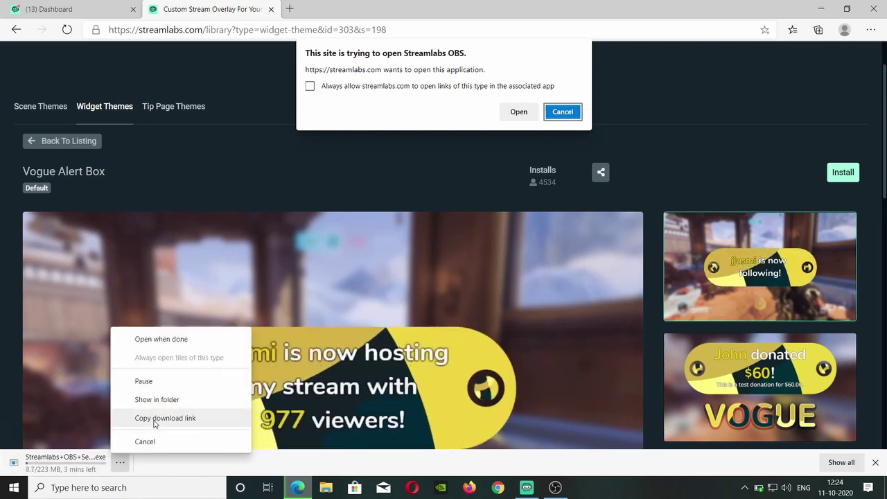
left_click(144, 441)
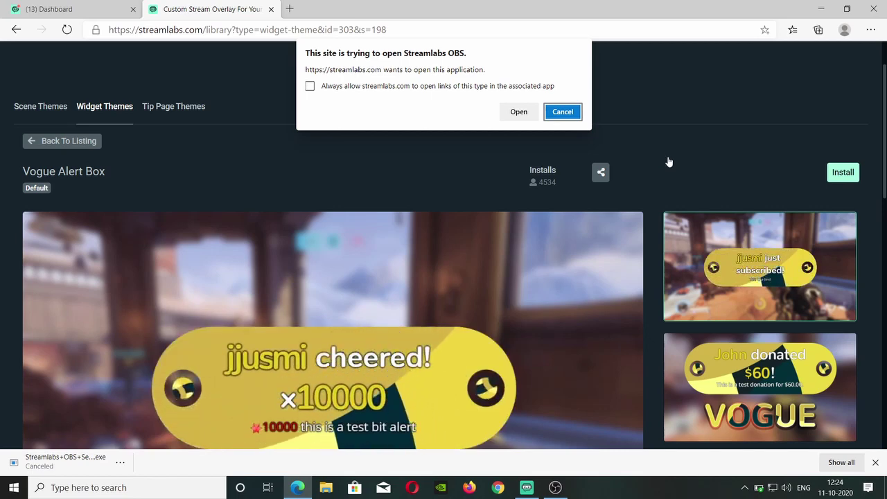
left_click(563, 112)
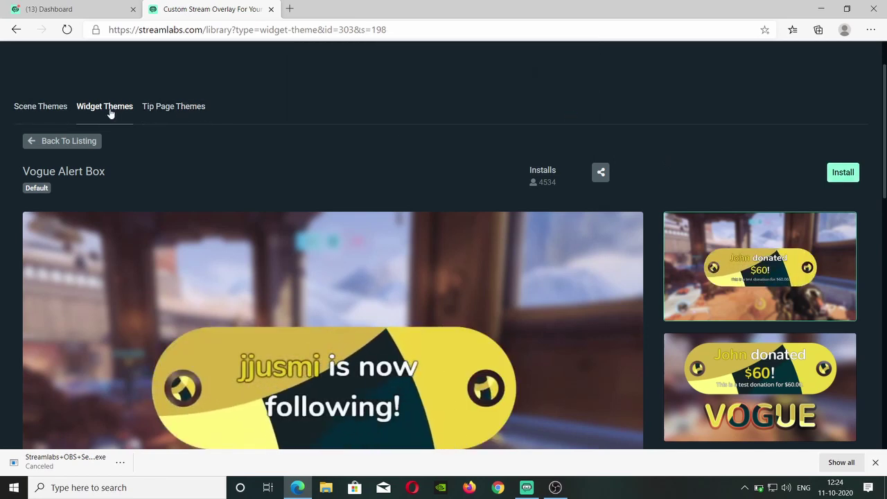
Look over the Vogue Alert Box page and its recommended themes.
scroll(109, 111, "down", 2)
scroll(109, 112, "down", 2)
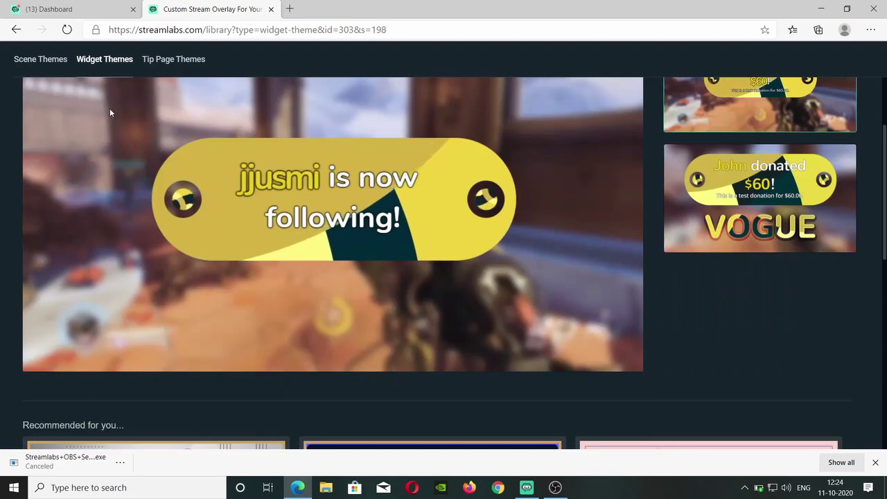
scroll(110, 113, "up", 5)
scroll(110, 112, "down", 10)
scroll(109, 112, "down", 4)
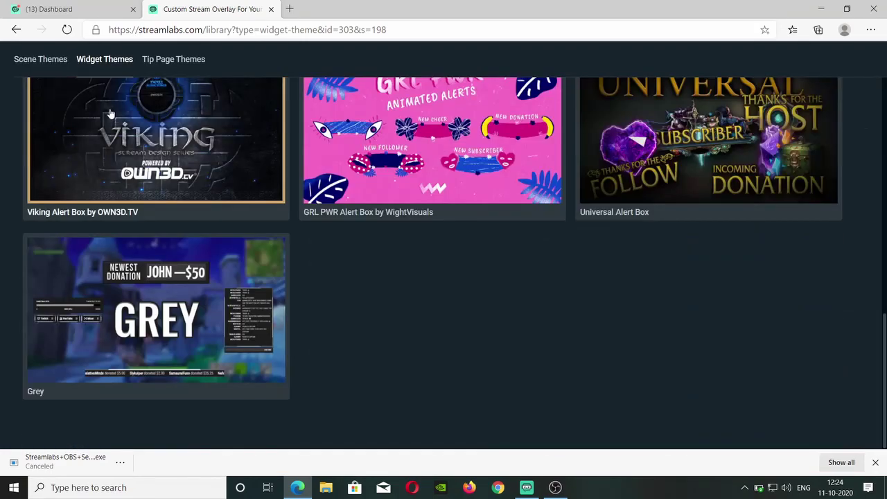
scroll(109, 112, "up", 3)
scroll(110, 113, "up", 8)
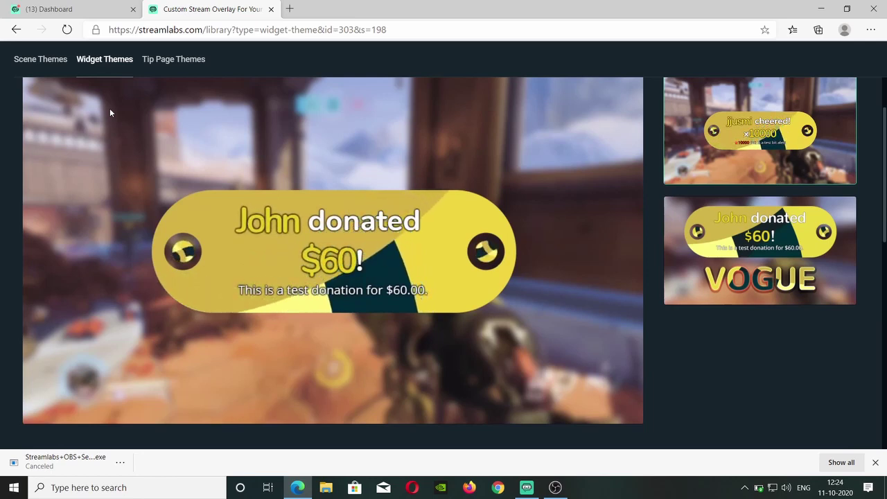
scroll(109, 113, "up", 2)
Search the scene themes for "free" and browse the resulting overlay designs.
left_click(43, 59)
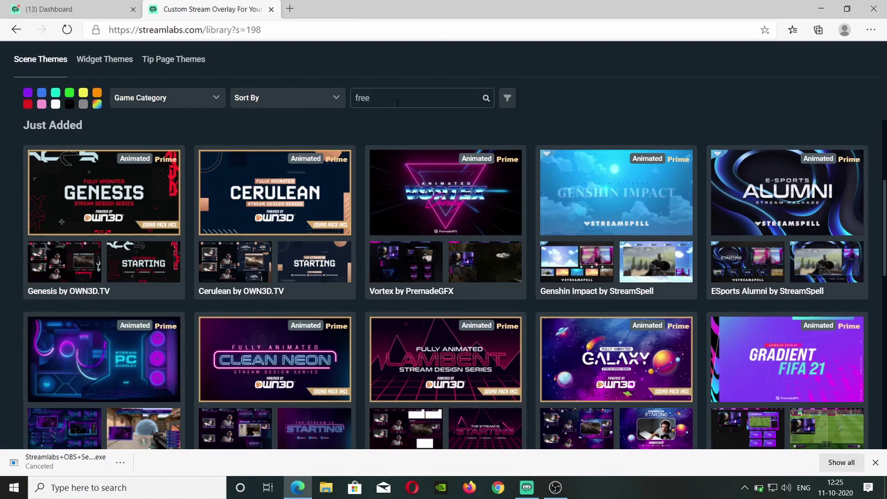
key("Return")
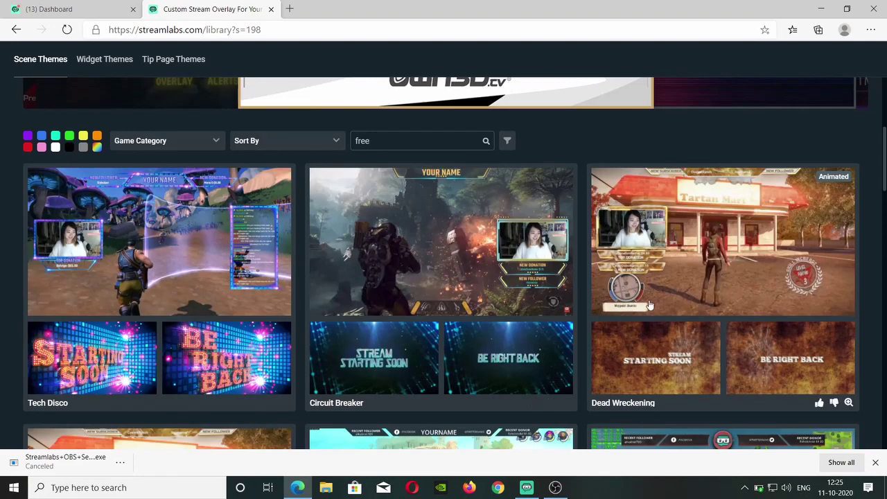
scroll(650, 305, "down", 5)
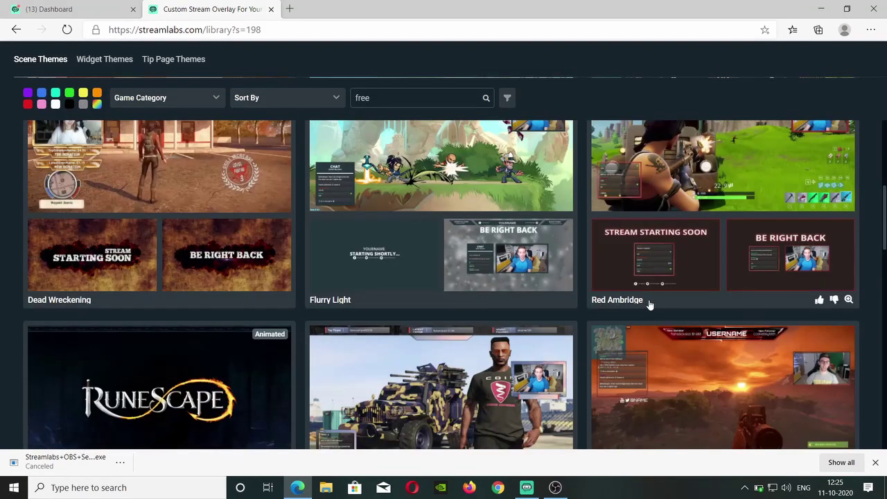
scroll(650, 305, "up", 10)
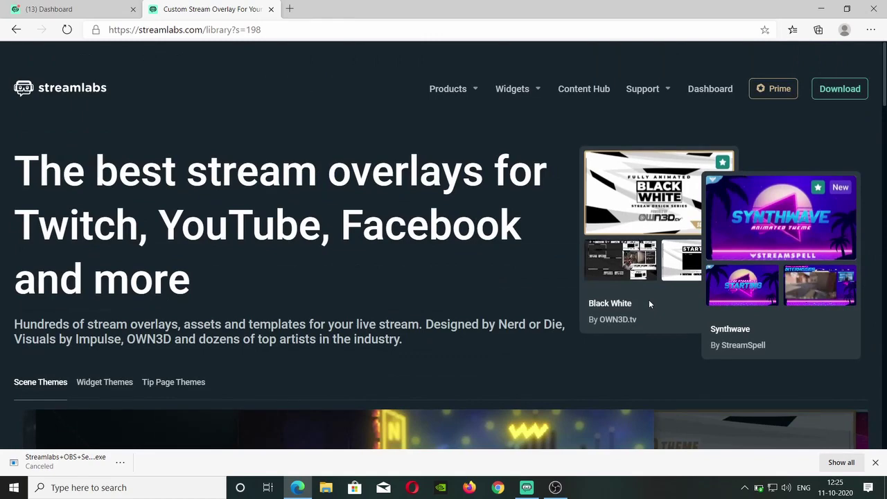
scroll(650, 303, "down", 2)
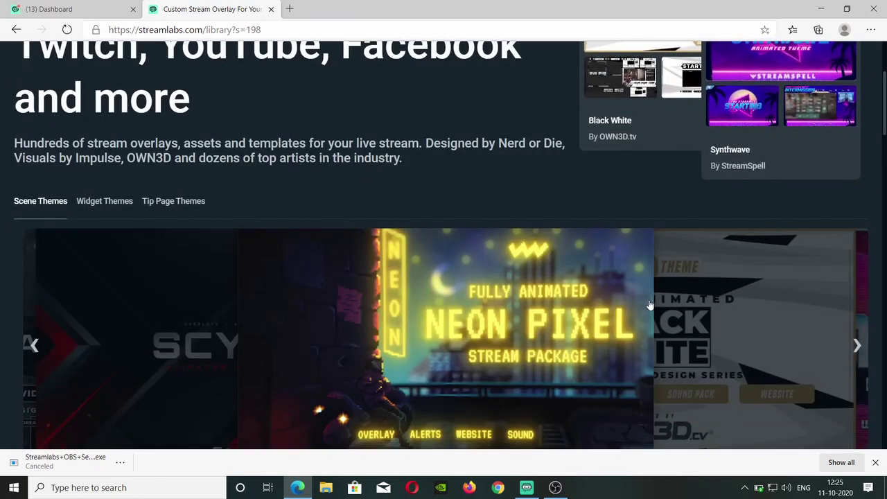
Browse the tip page themes in the library, including the just added designs.
left_click(167, 208)
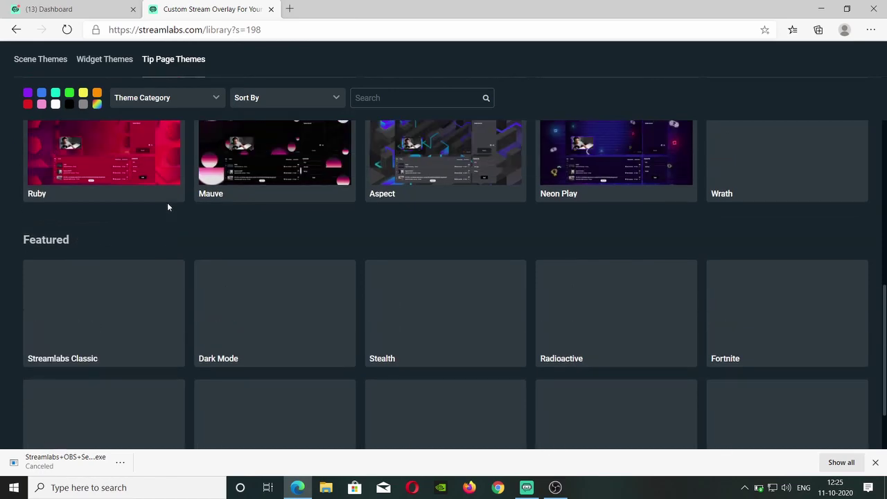
scroll(167, 206, "up", 4)
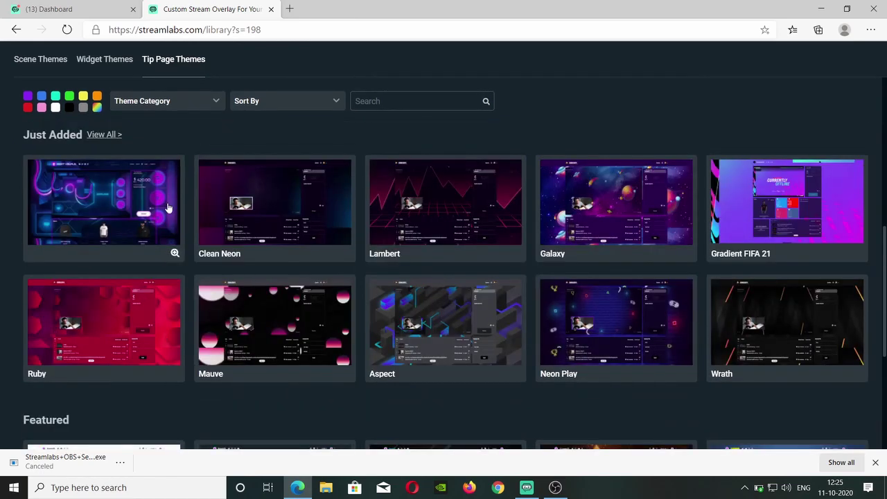
scroll(167, 207, "down", 1)
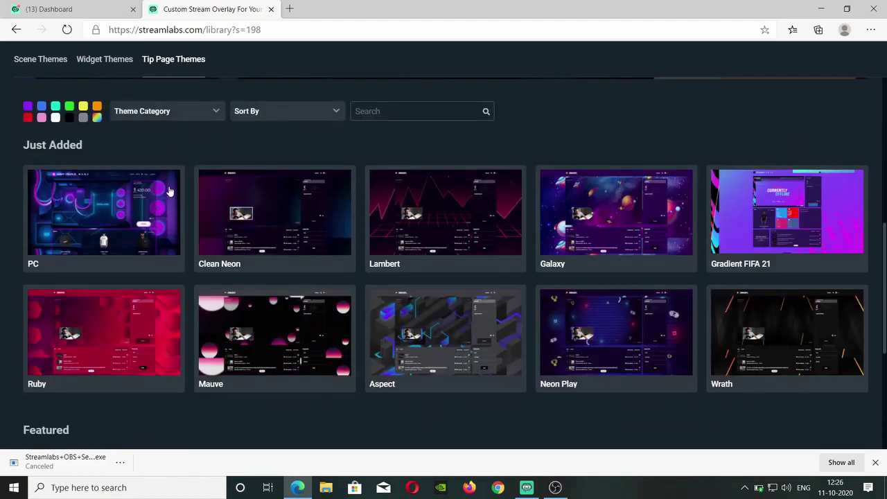
scroll(169, 191, "down", 1)
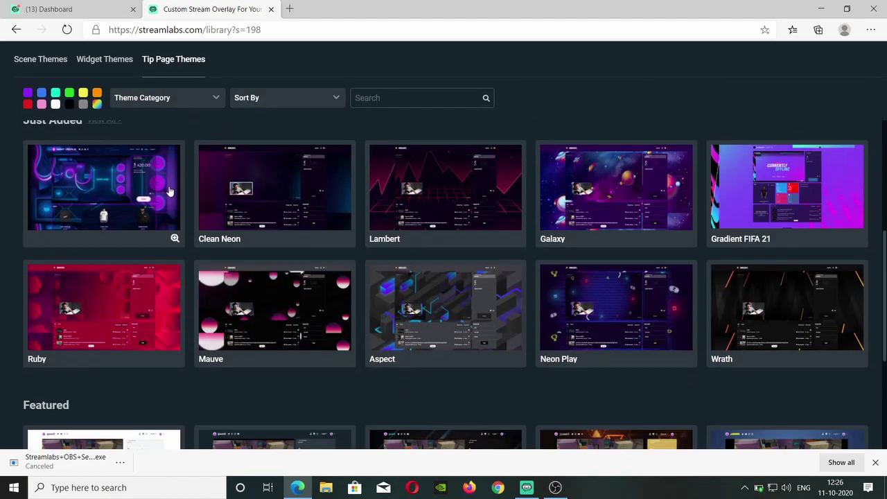
scroll(169, 191, "up", 6)
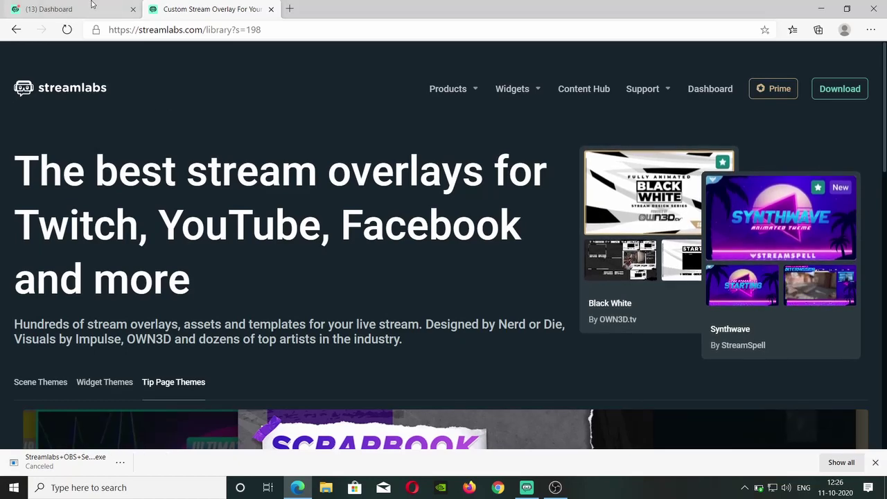
Return to the Streamlabs dashboard, open the Chat Box from the widget gallery and dismiss its introduction.
left_click(92, 8)
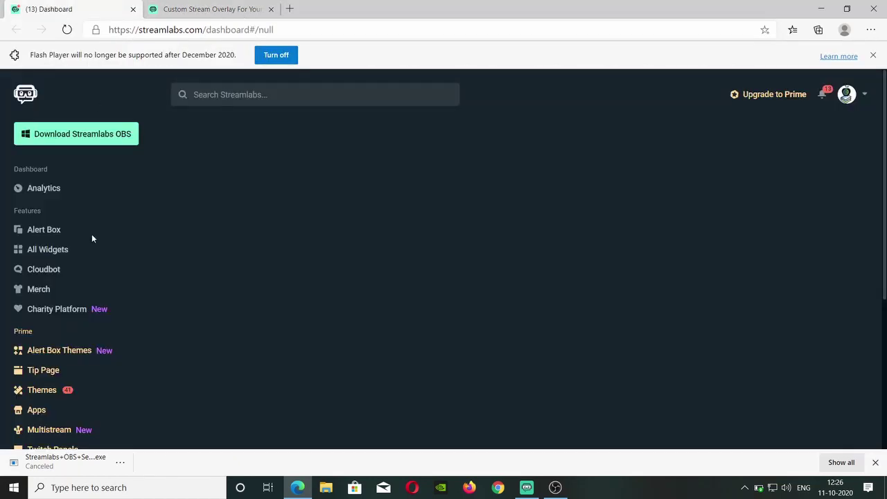
left_click(54, 253)
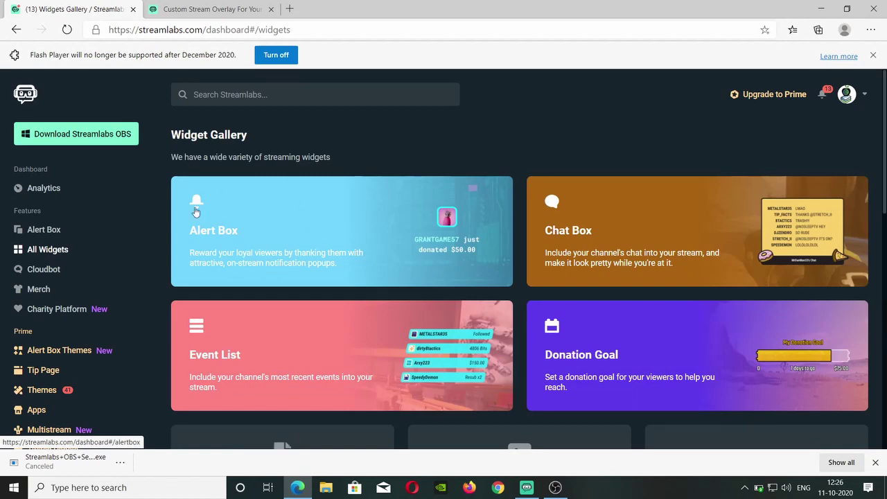
left_click(608, 220)
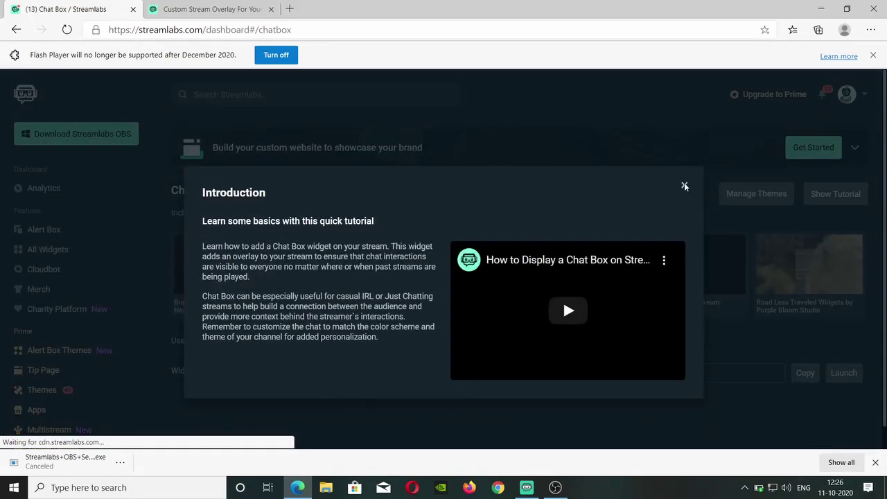
left_click(684, 185)
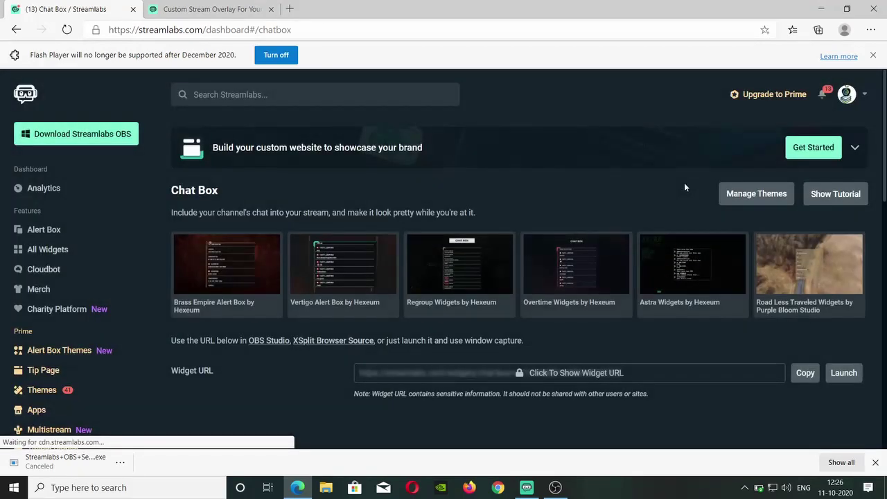
Preview the Oldschool theme for the Chat Box and set the theme back to Clean.
scroll(553, 291, "down", 5)
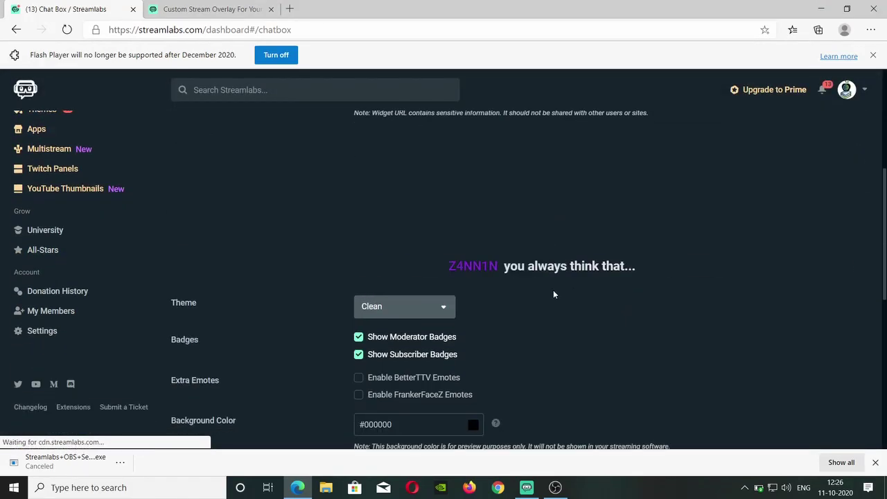
scroll(553, 295, "up", 2)
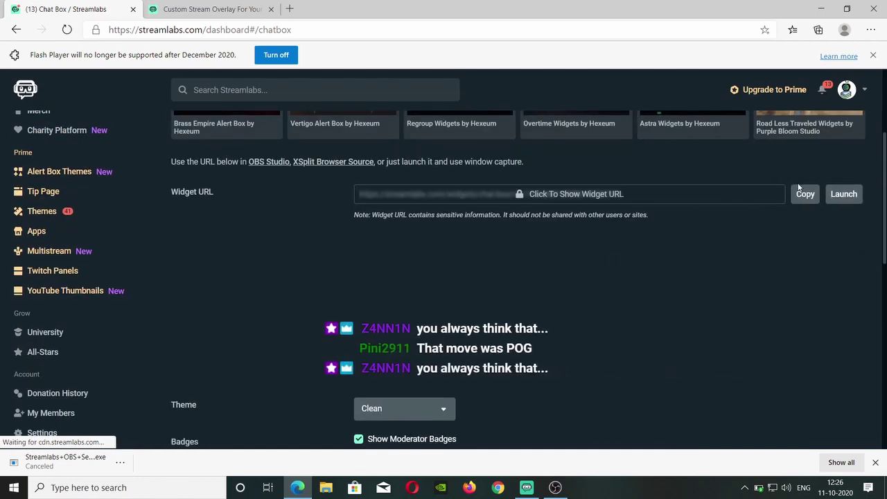
scroll(798, 187, "down", 2)
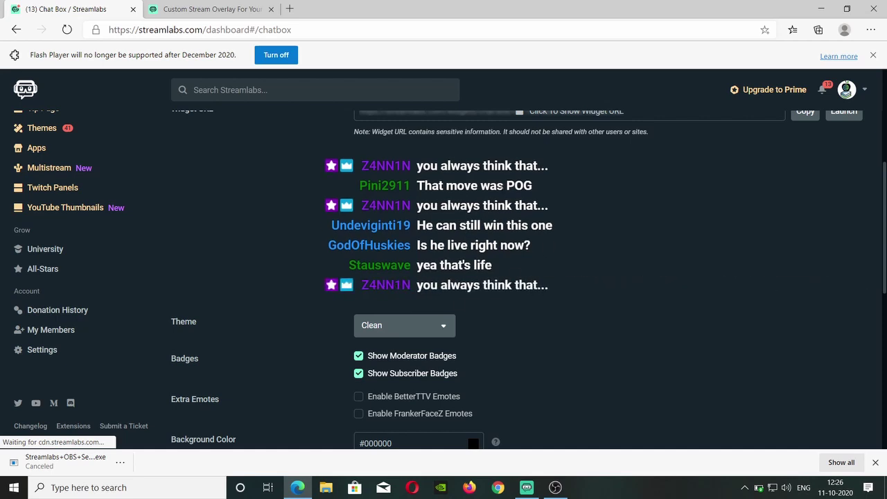
left_click(444, 329)
left_click(398, 279)
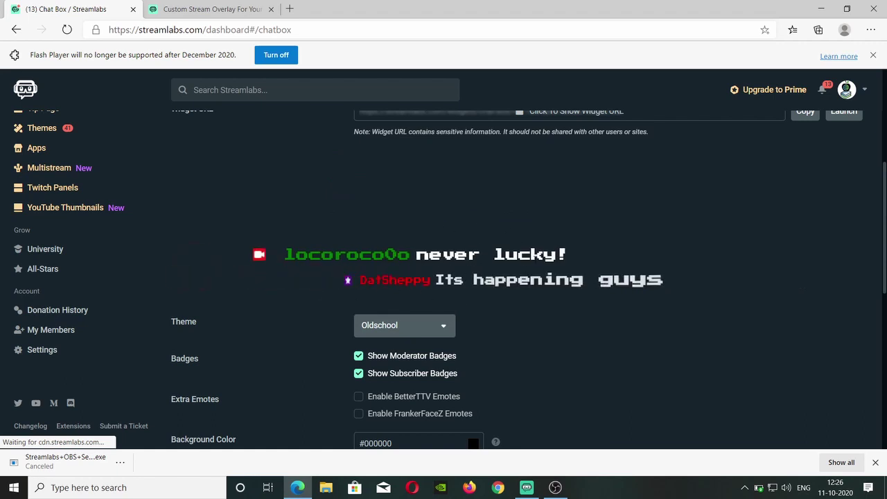
left_click(444, 325)
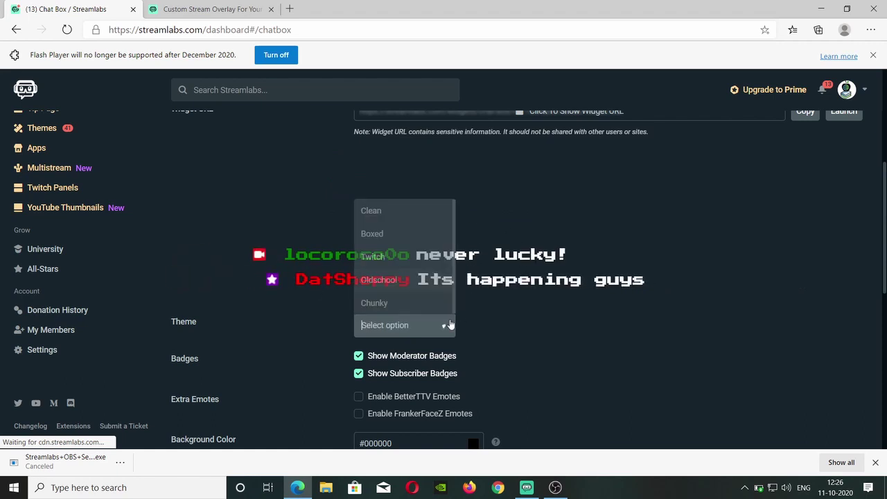
left_click(422, 219)
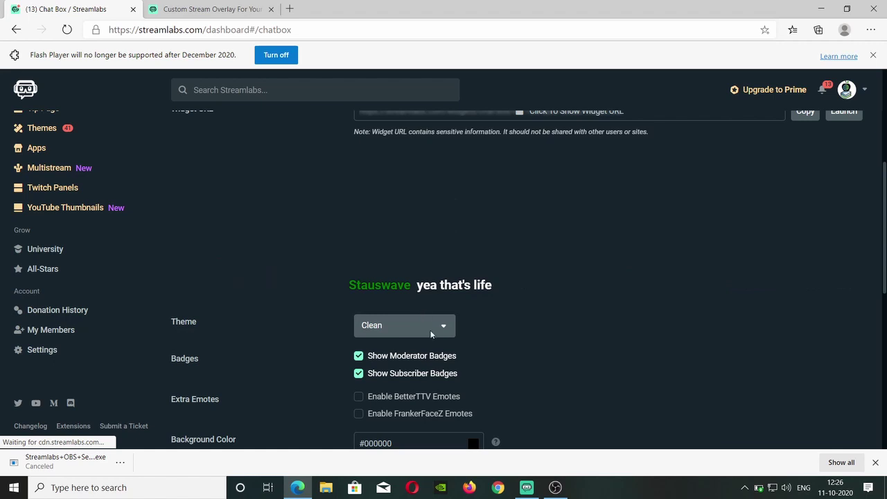
Look over the Chat Box settings for badges, extra emotes, colors, font size and message hiding.
scroll(430, 334, "down", 2)
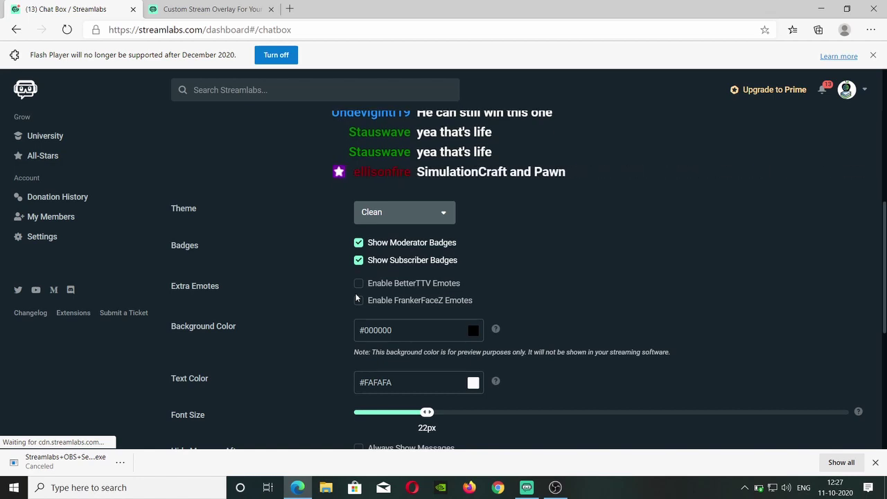
scroll(357, 298, "down", 1)
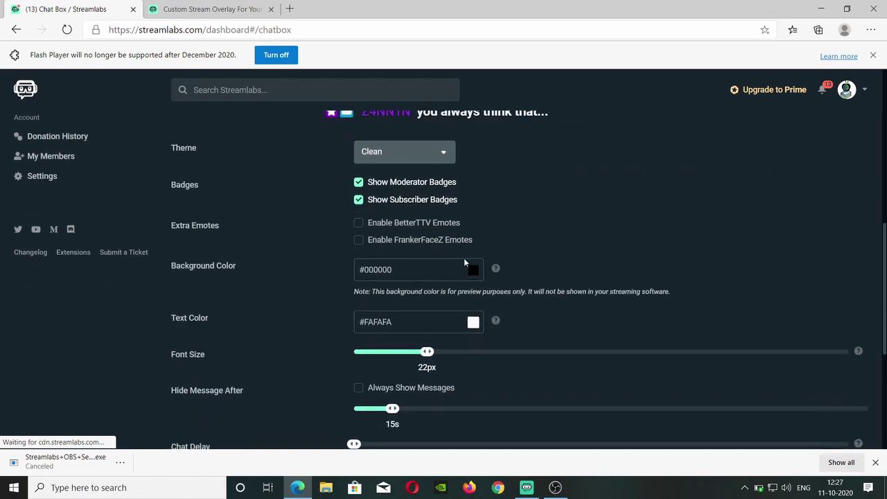
scroll(525, 158, "up", 2)
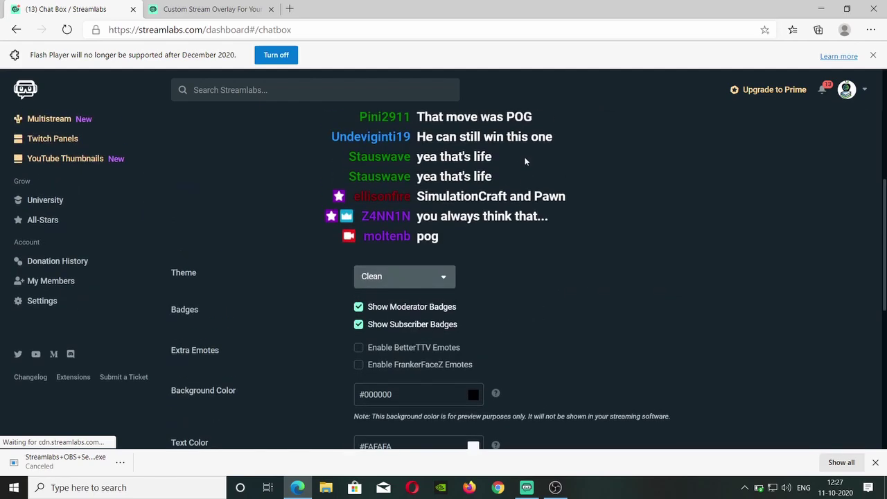
Review the Chat Box settings from theme and badges through chat delay, hidden and muted chatters, custom bad words and custom HTML/CSS.
scroll(541, 198, "down", 2)
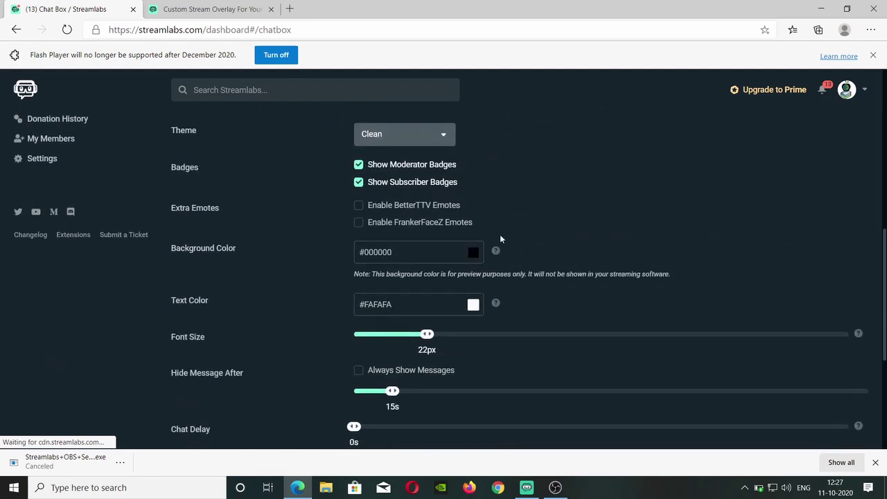
scroll(511, 229, "up", 2)
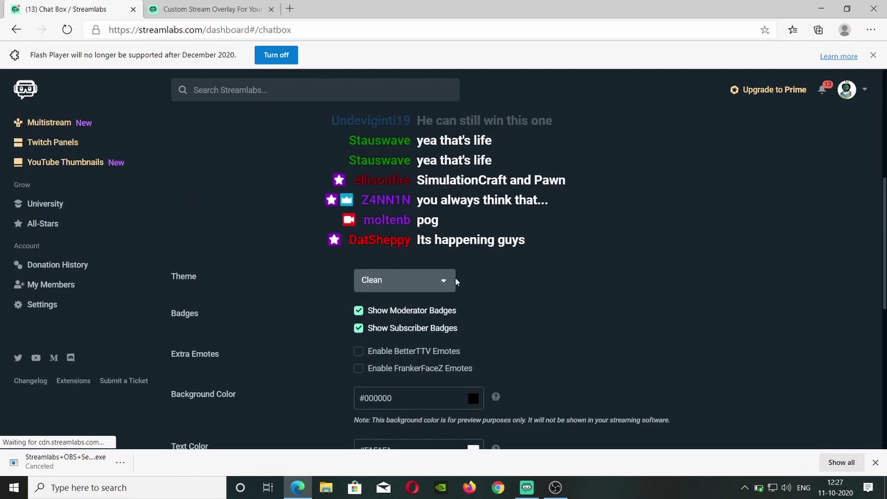
scroll(489, 333, "down", 2)
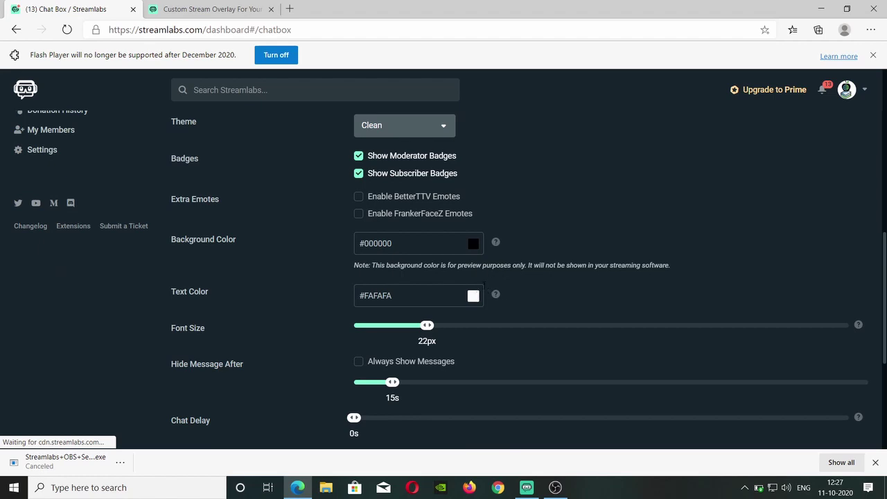
scroll(427, 326, "up", 1)
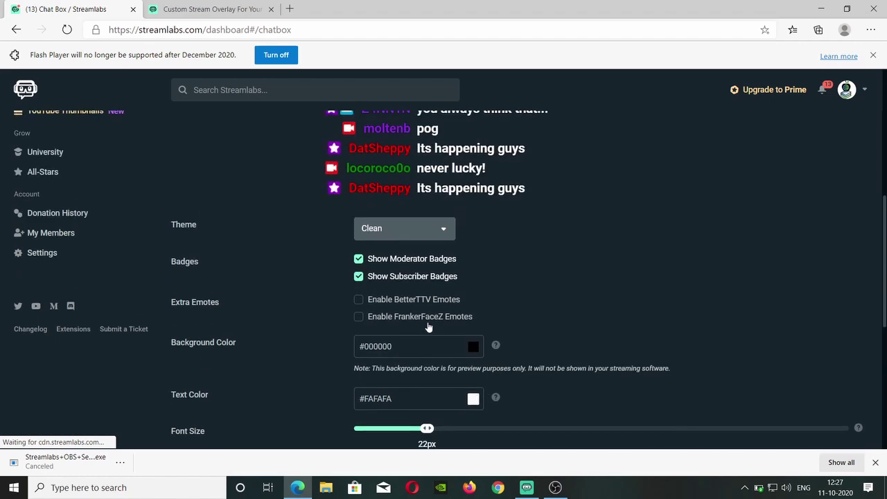
mouse_move(428, 415)
left_mouse_down()
mouse_move(529, 416)
mouse_move(412, 417)
mouse_move(433, 420)
left_mouse_up()
scroll(422, 317, "down", 4)
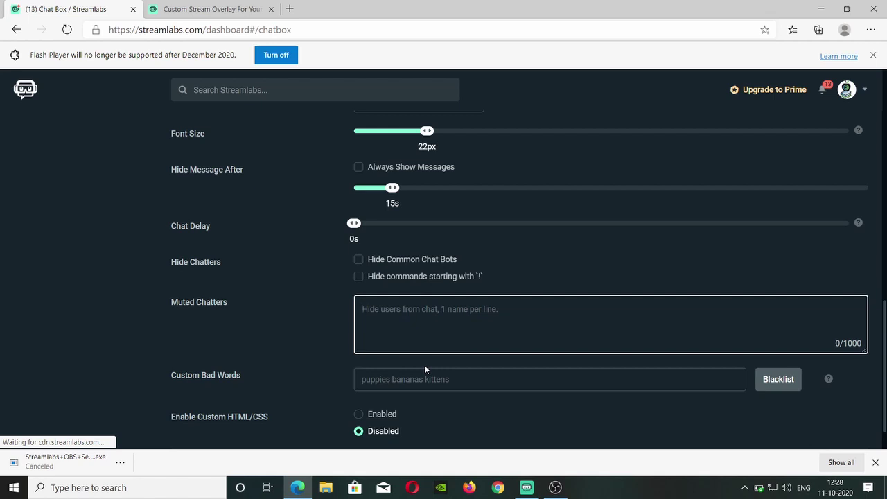
scroll(276, 361, "down", 1)
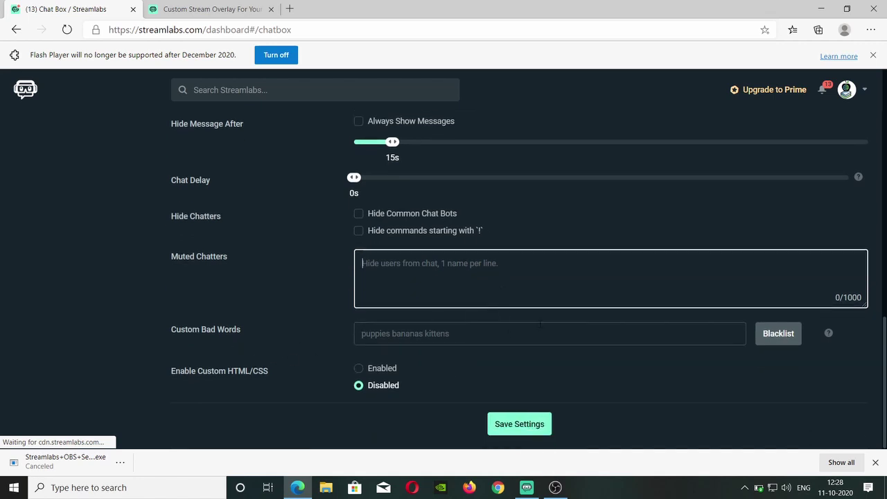
scroll(455, 339, "up", 10)
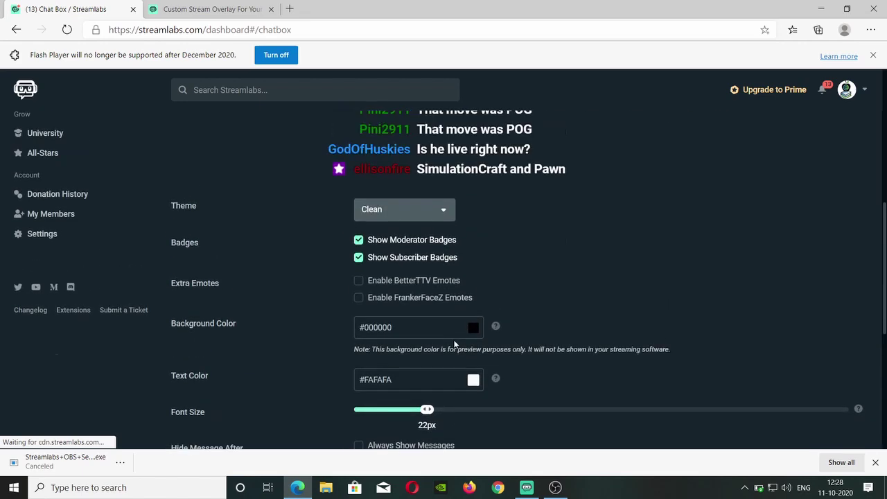
scroll(453, 340, "down", 2)
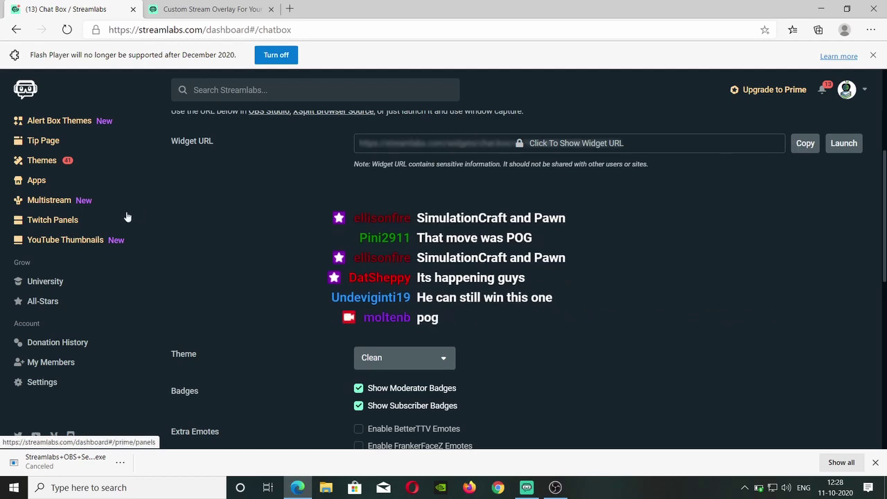
Go back to the widget gallery, open the Viewer Count widget and look over its themes and settings.
scroll(125, 218, "up", 3)
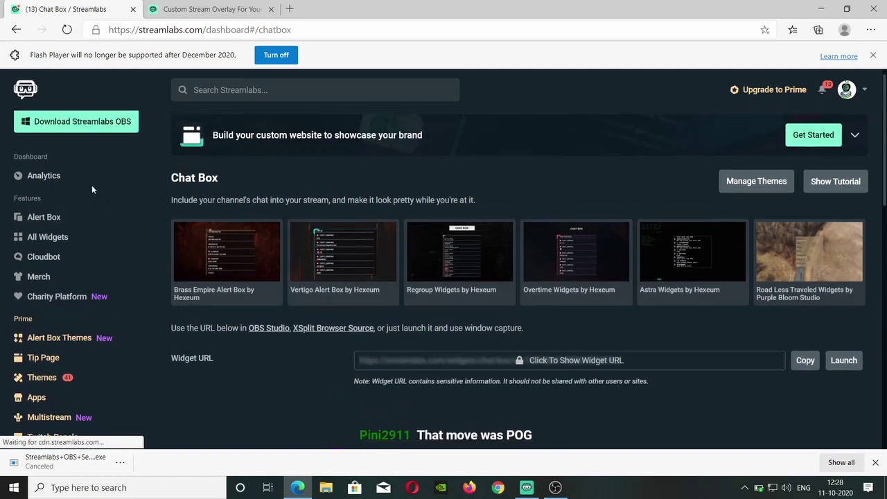
left_click(38, 238)
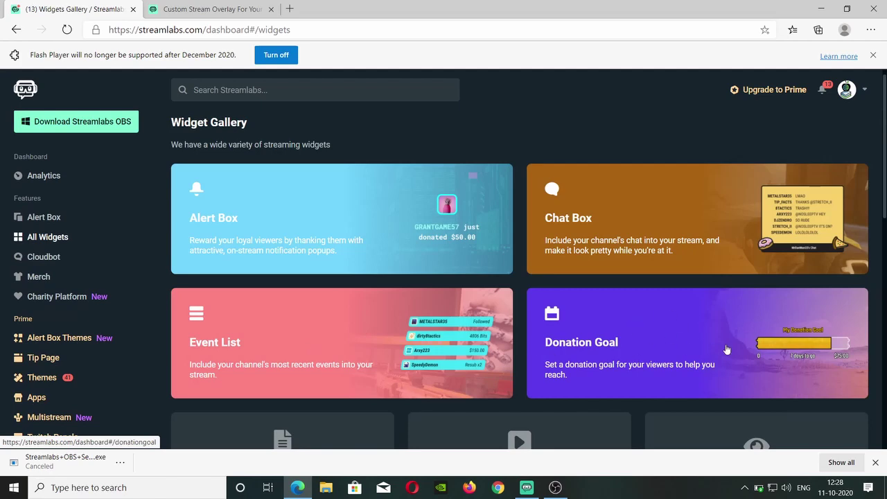
scroll(726, 350, "down", 3)
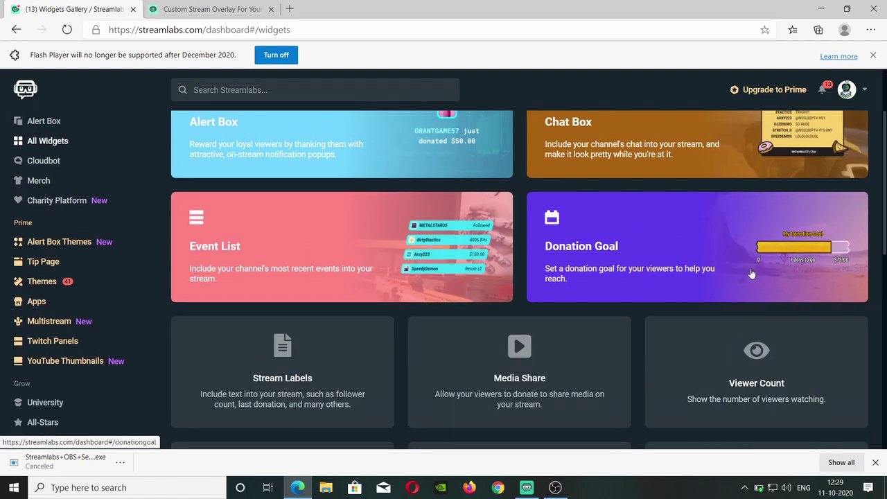
scroll(370, 338, "down", 3)
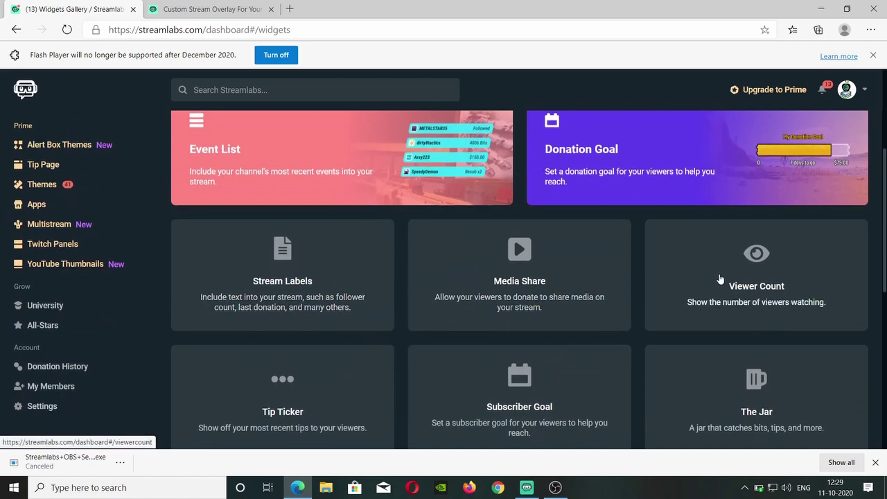
left_click(741, 280)
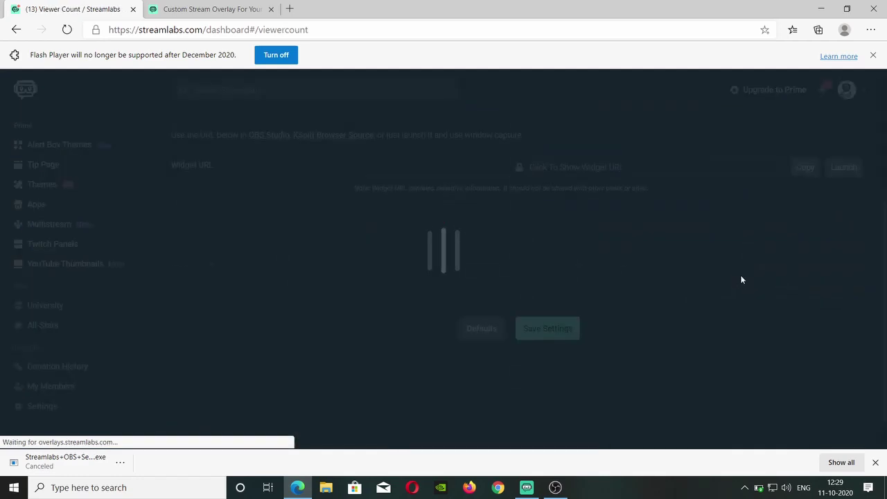
scroll(741, 280, "down", 3)
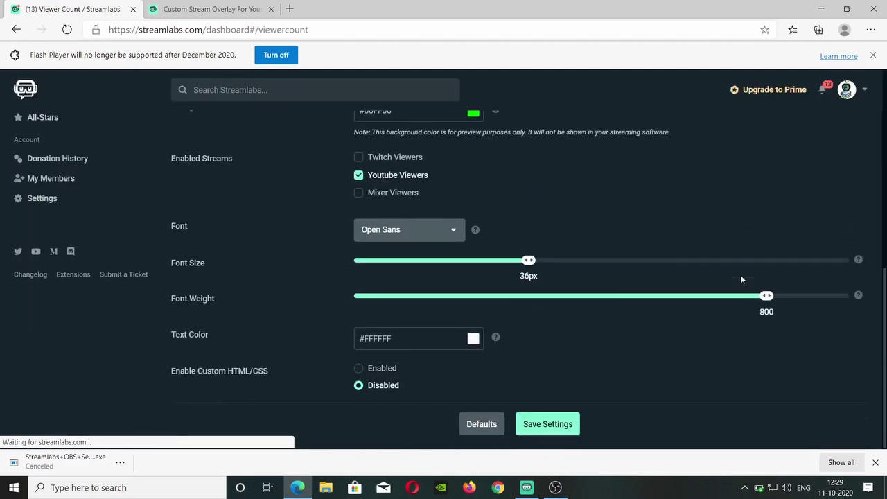
scroll(741, 280, "up", 6)
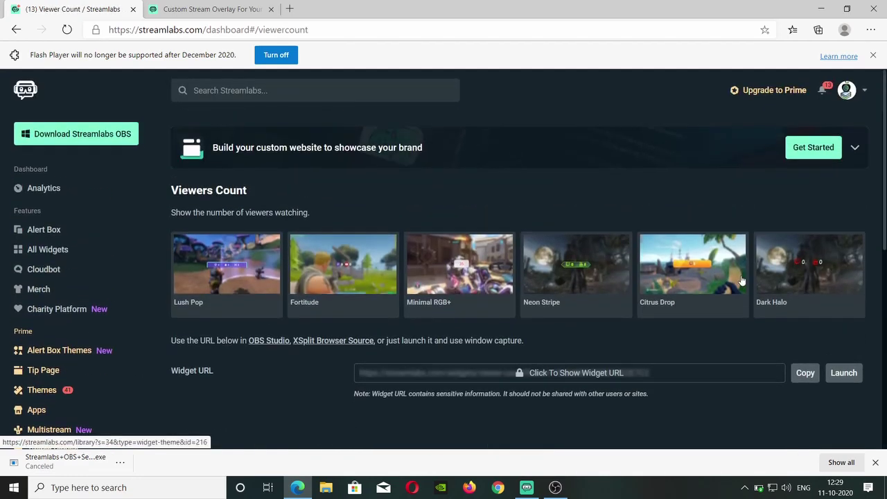
Return to the widget gallery and browse the remaining widgets, from Stream Labels and Media Share to Poll.
left_click(16, 31)
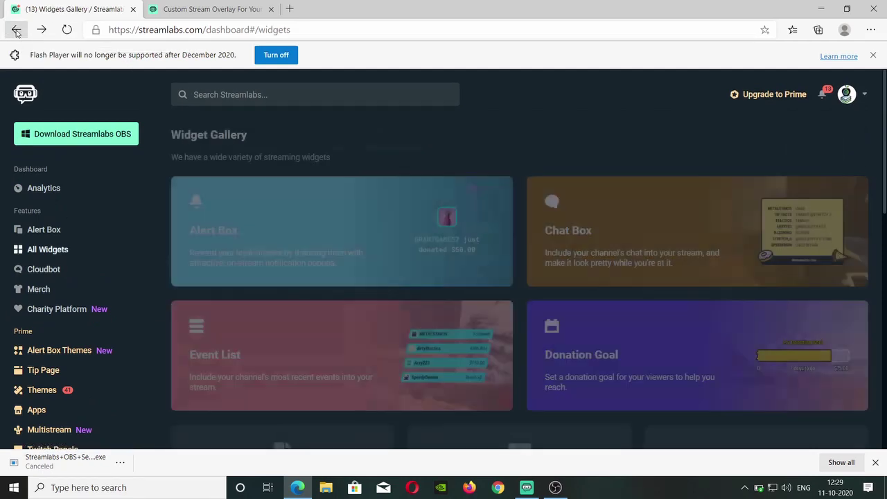
scroll(574, 357, "down", 5)
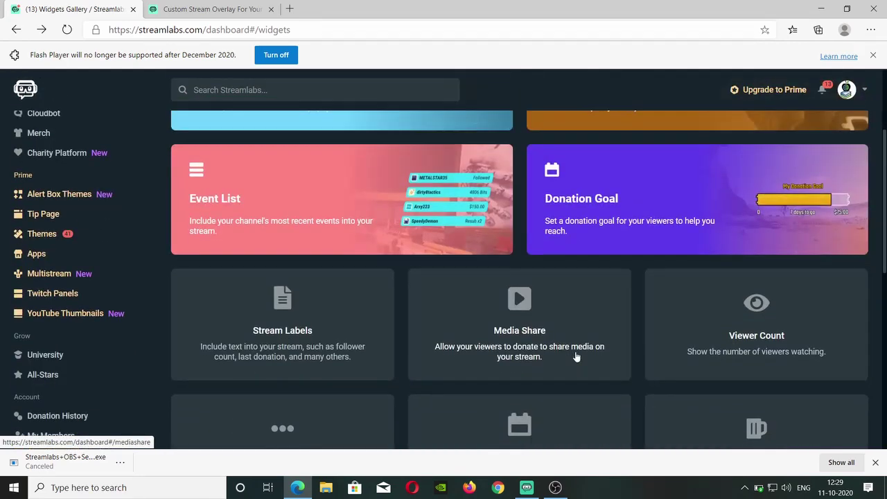
scroll(576, 356, "down", 1)
scroll(576, 357, "down", 4)
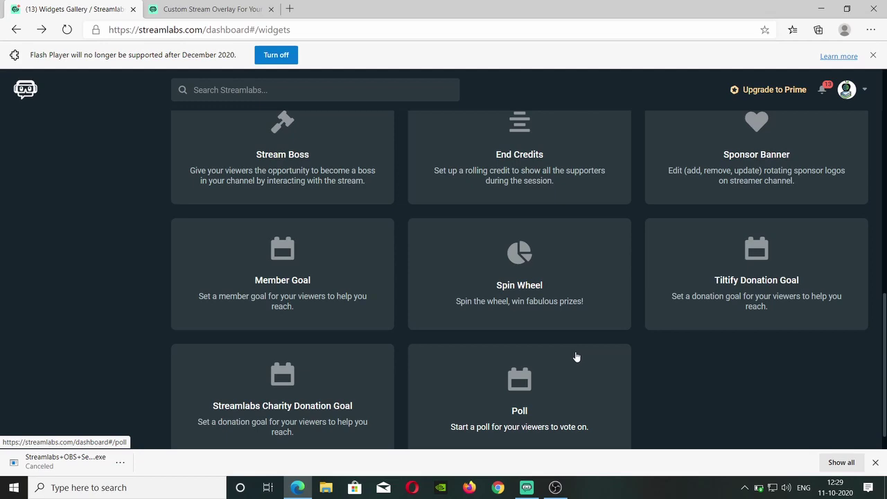
scroll(576, 356, "up", 4)
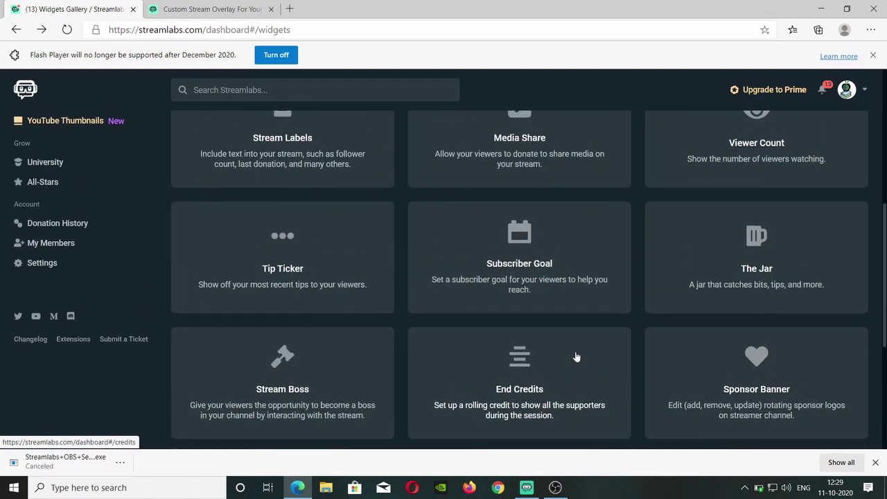
scroll(576, 355, "up", 1)
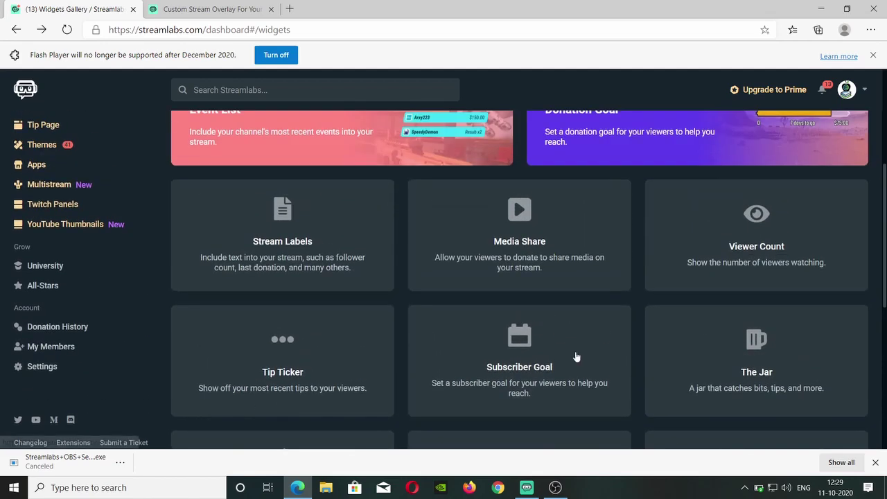
Open the Cloudbot page and view its moderation tools.
scroll(187, 328, "up", 3)
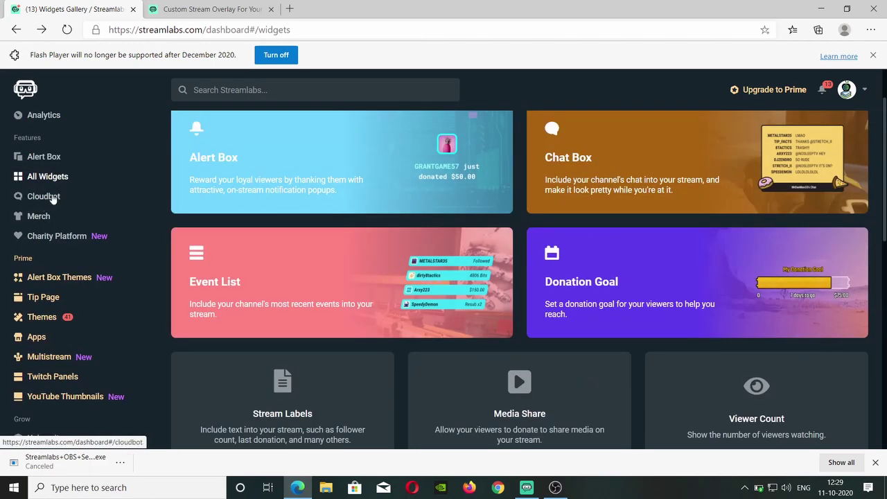
left_click(53, 199)
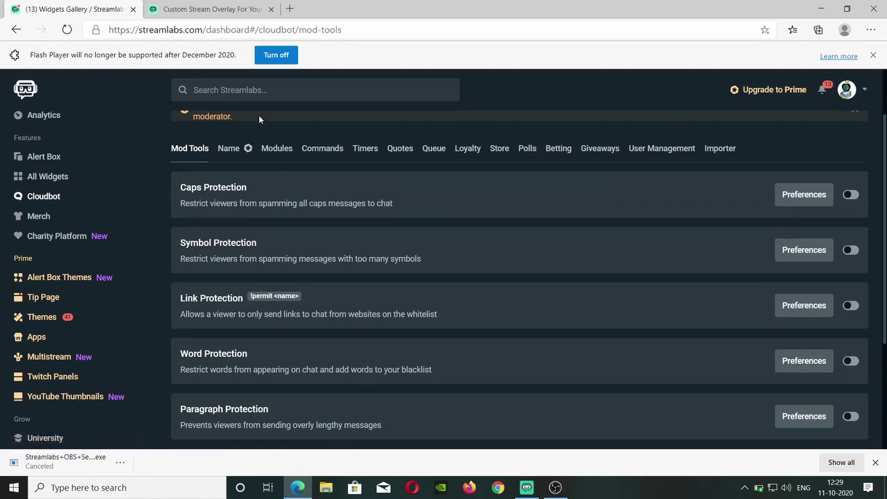
scroll(259, 116, "up", 1)
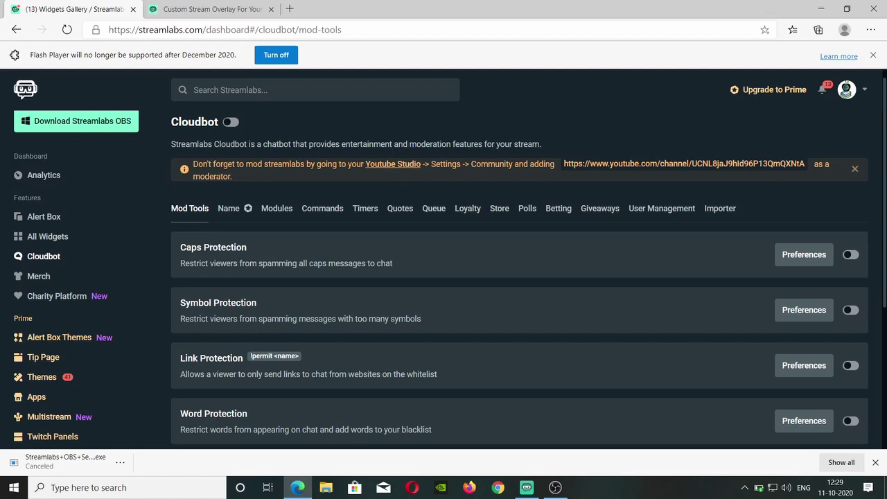
View the Merch Store page, open the Charity Platform site and close it again.
left_click(38, 278)
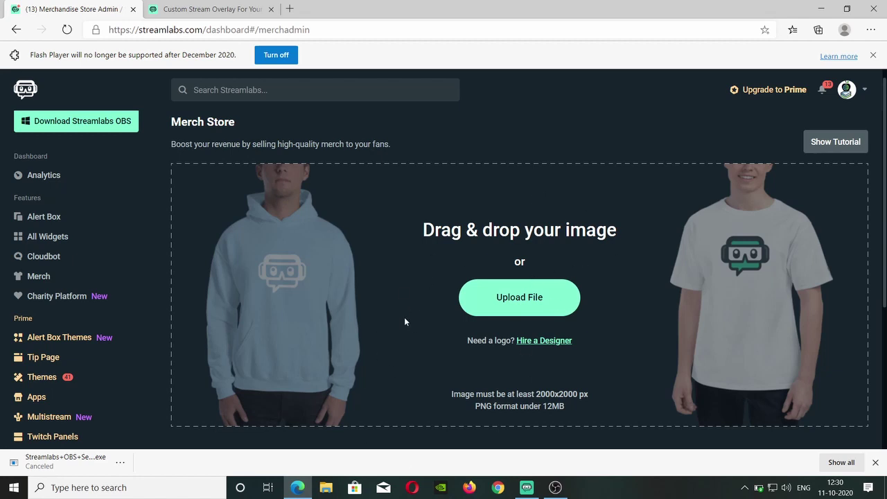
left_click(59, 297)
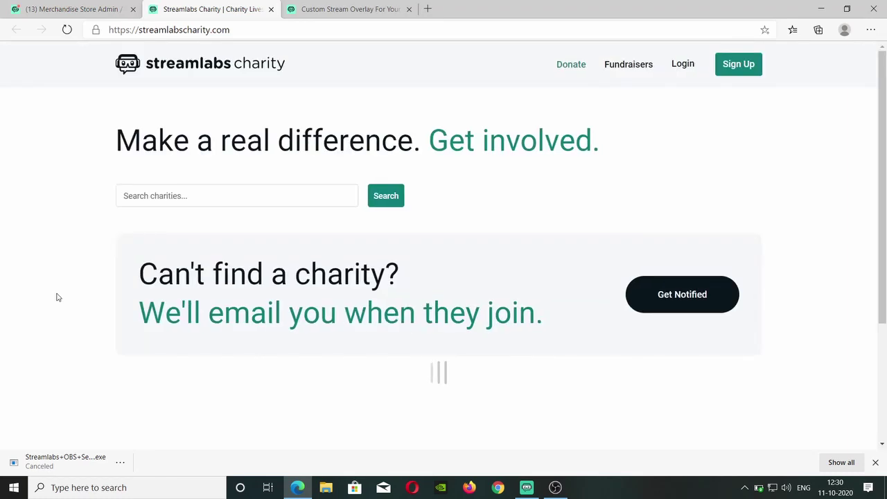
key("ctrl+w")
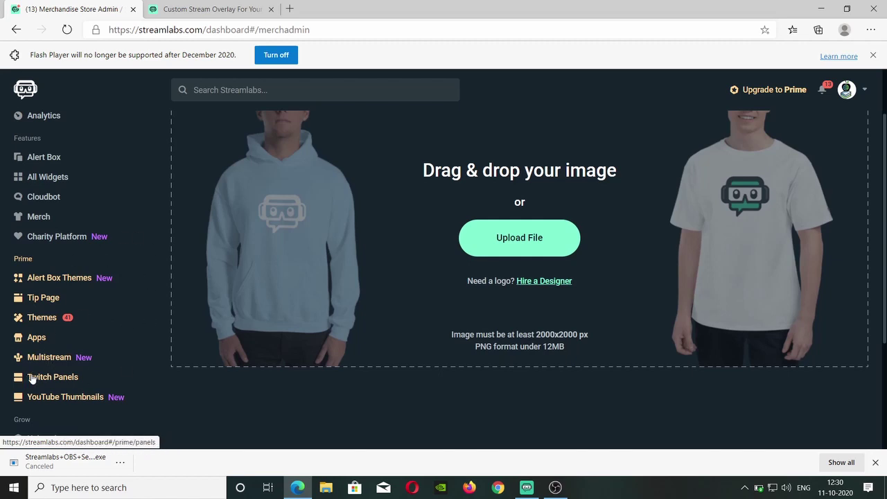
Open the donation settings, view the PayPal[LEGACY] connection form and cancel it without entering an email.
scroll(32, 377, "down", 2)
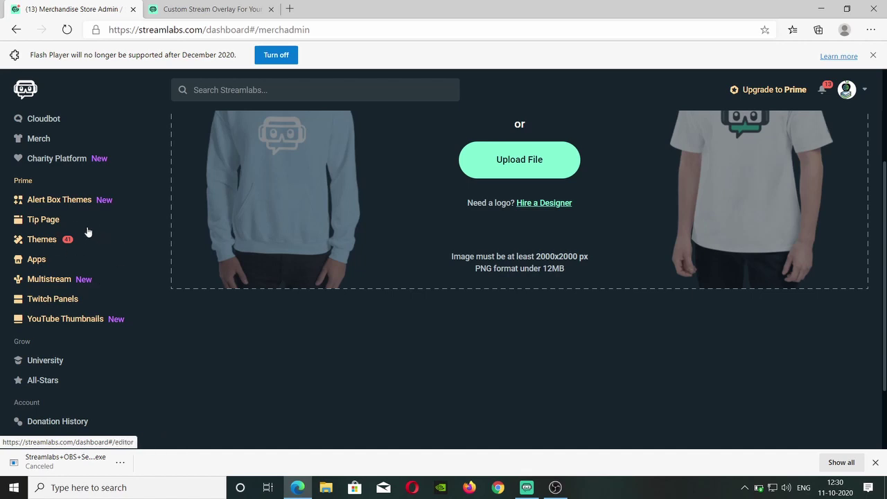
scroll(82, 240, "down", 1)
scroll(82, 237, "down", 1)
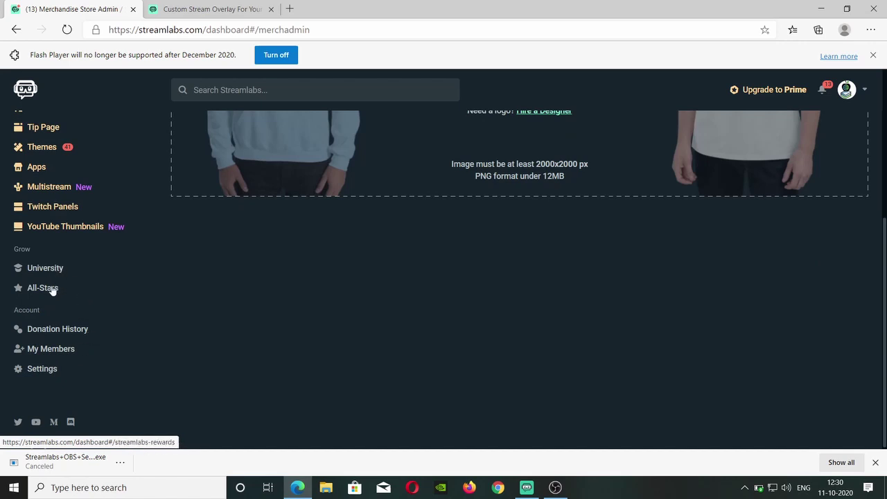
left_click(41, 371)
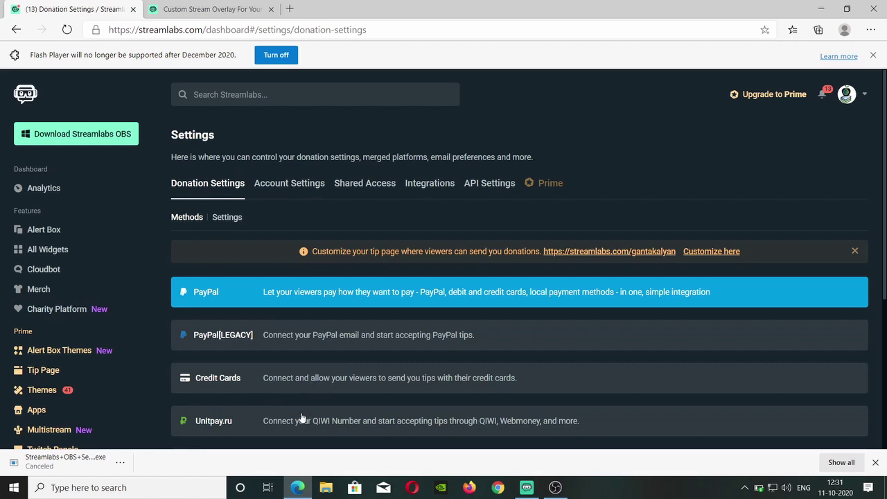
left_click(368, 343)
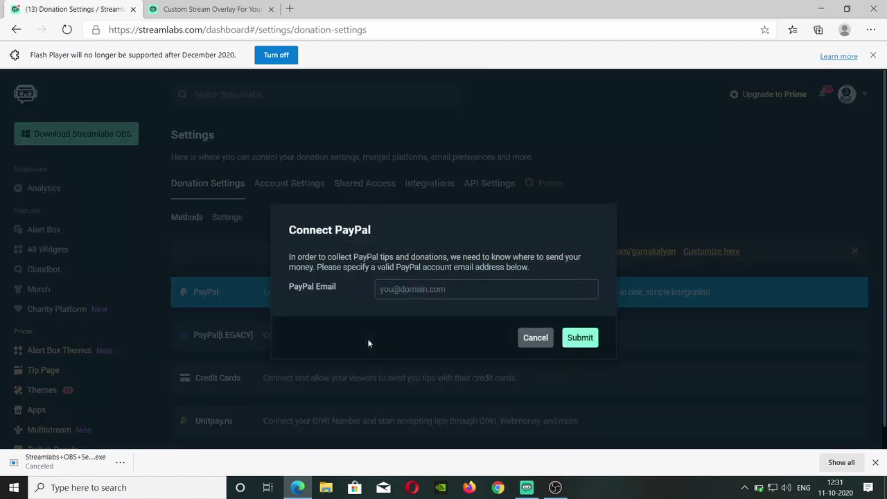
left_click(534, 339)
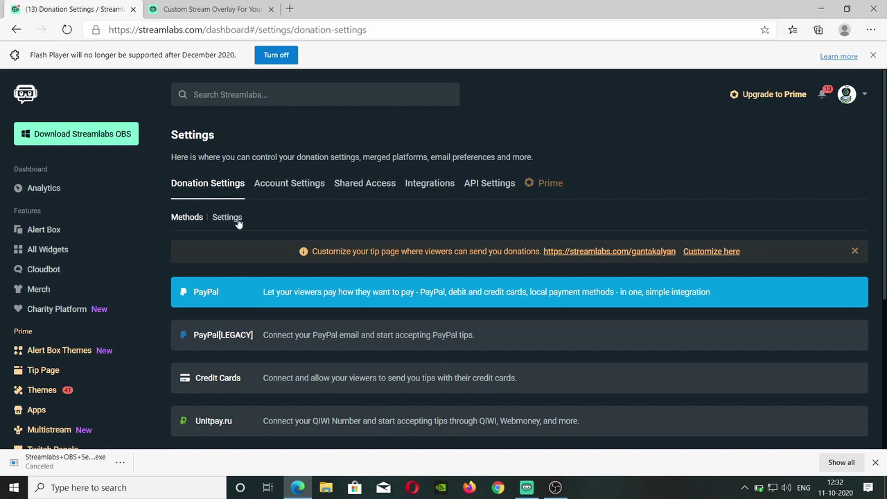
Look over the mergeable platforms in the account settings and open the Shared Access settings.
left_click(281, 184)
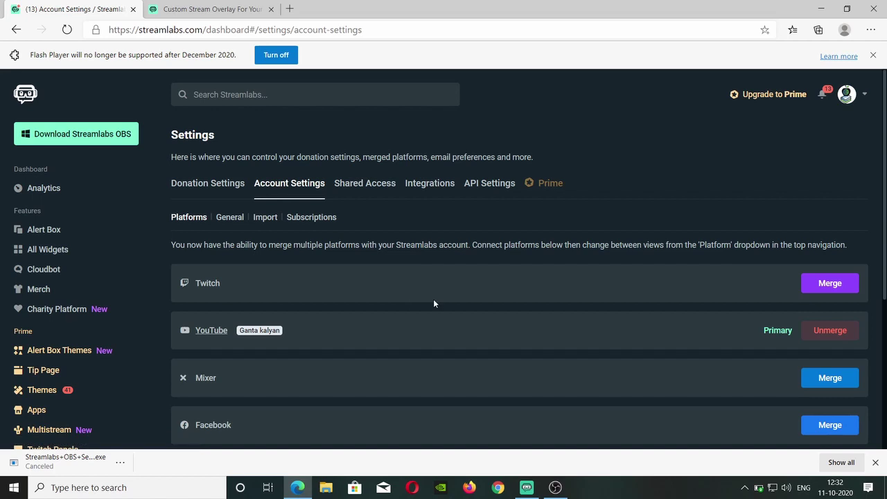
scroll(433, 299, "down", 1)
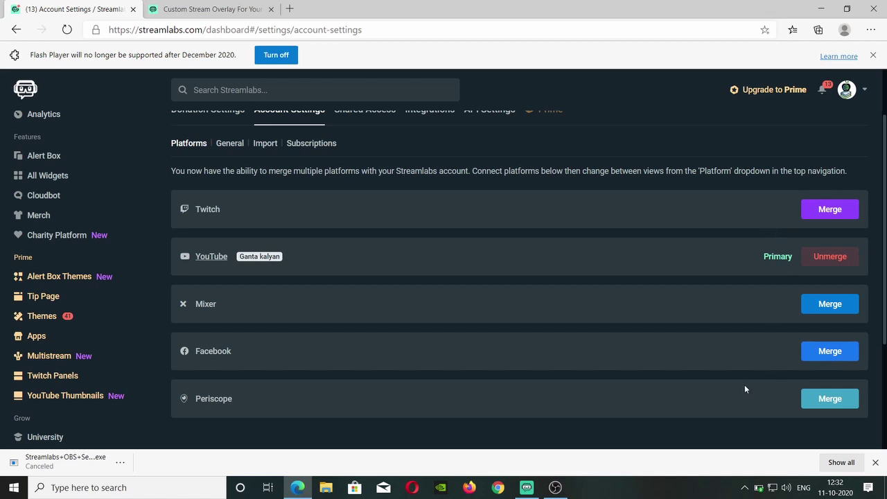
scroll(660, 250, "up", 1)
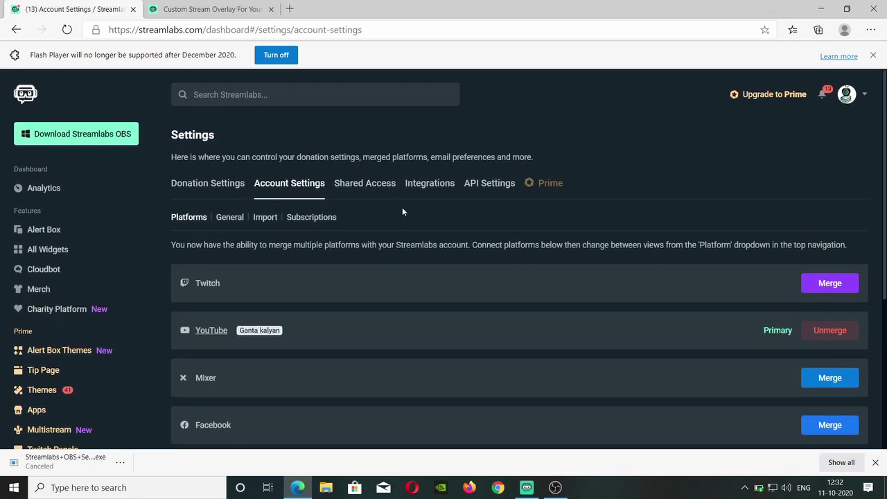
left_click(381, 189)
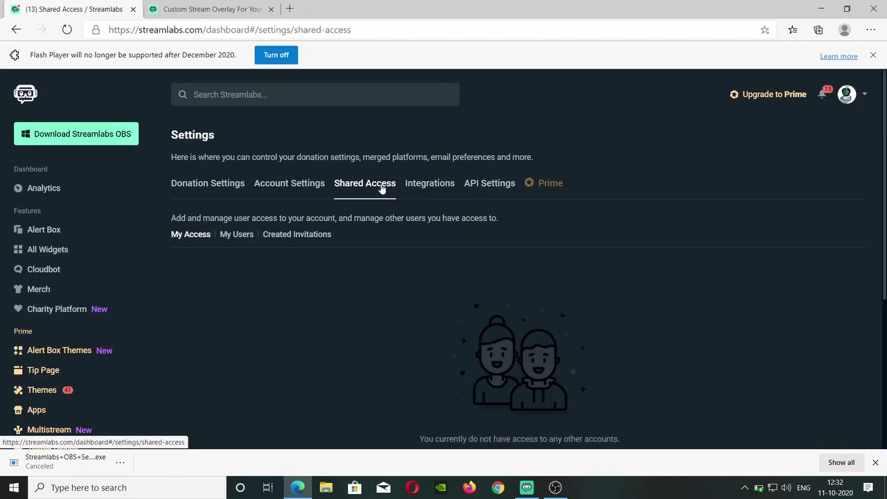